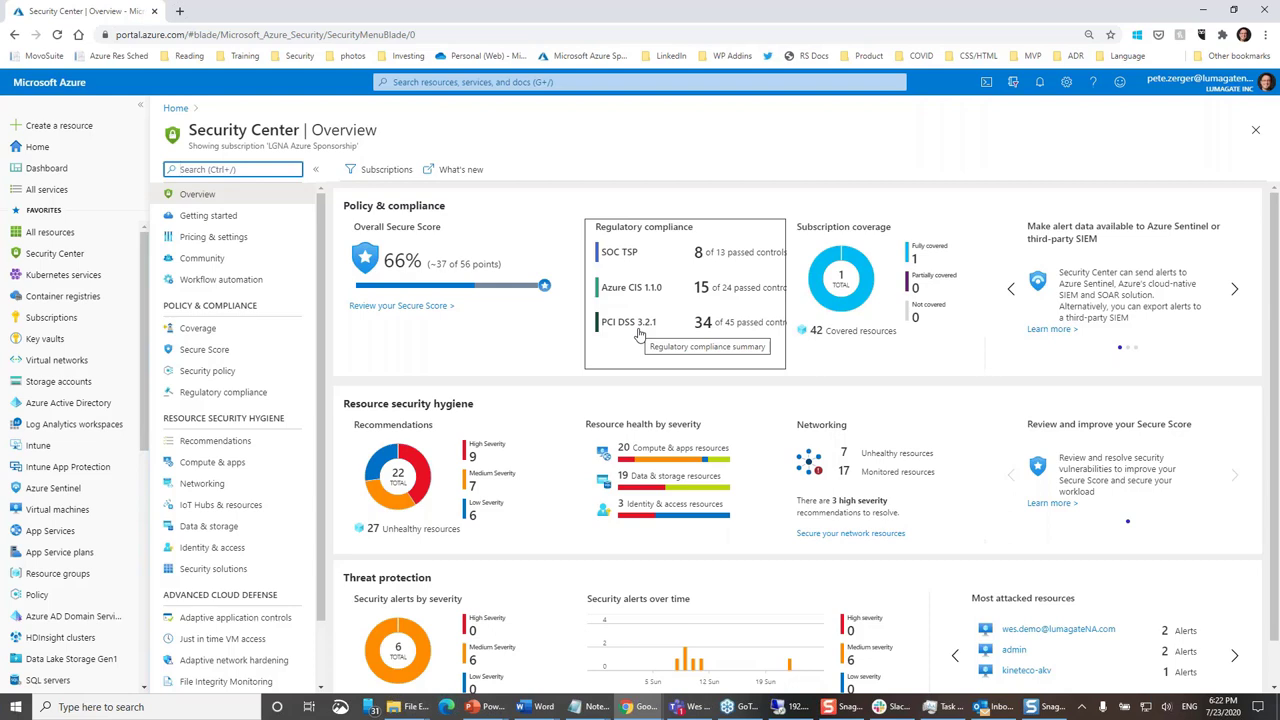
- Open the regulatory compliance details and expand Azure CIS 1.1.0 control 3.1 on secure transfer under Storage Accounts
click(640, 333)
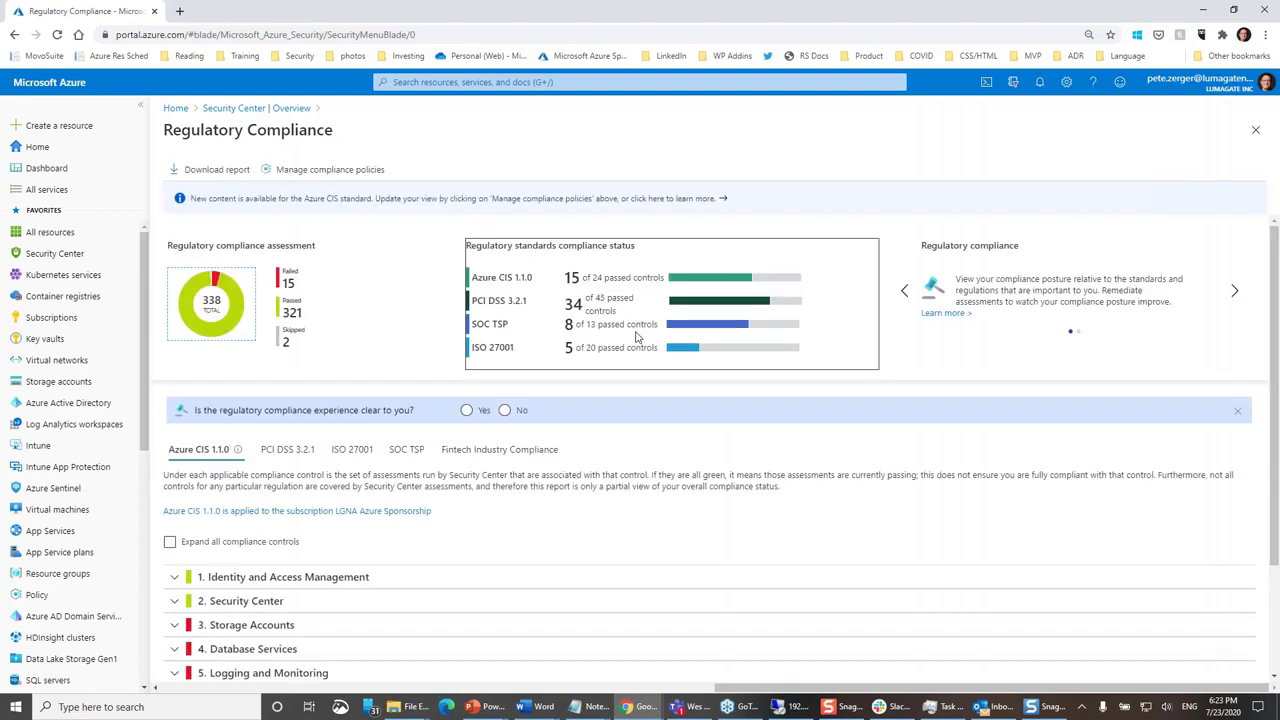
scroll(646, 391, down, 2)
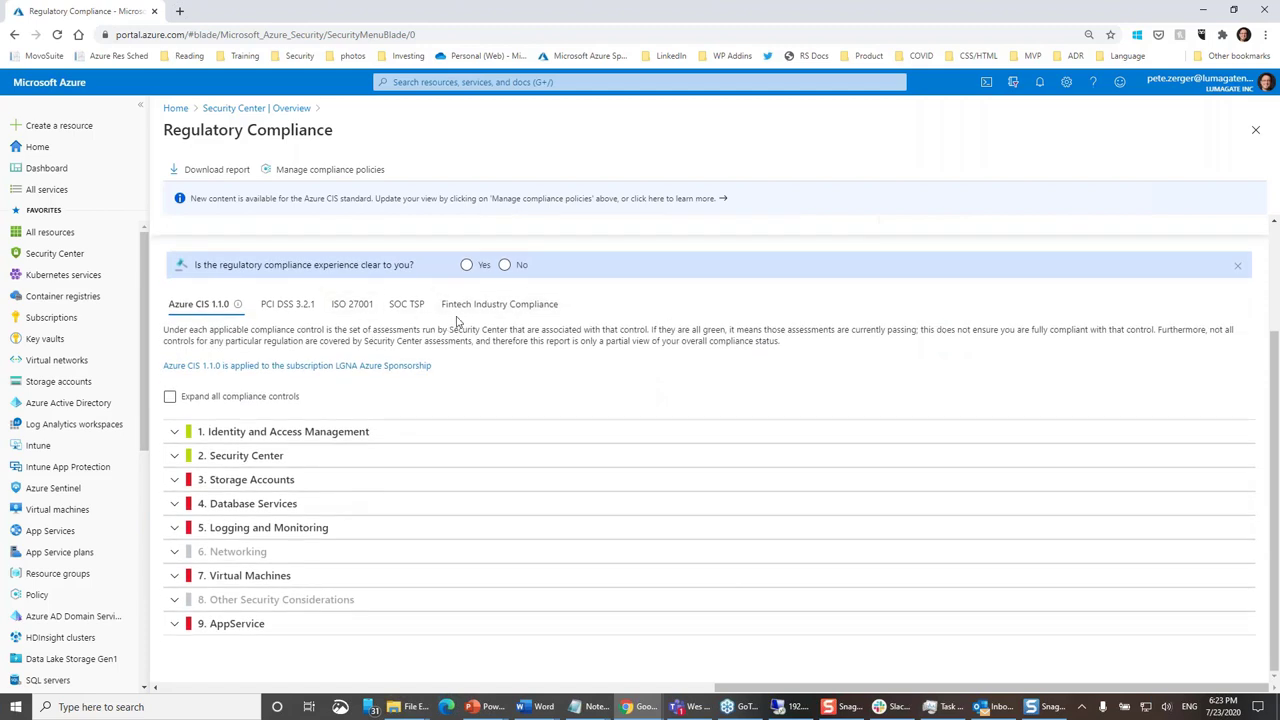
click(176, 482)
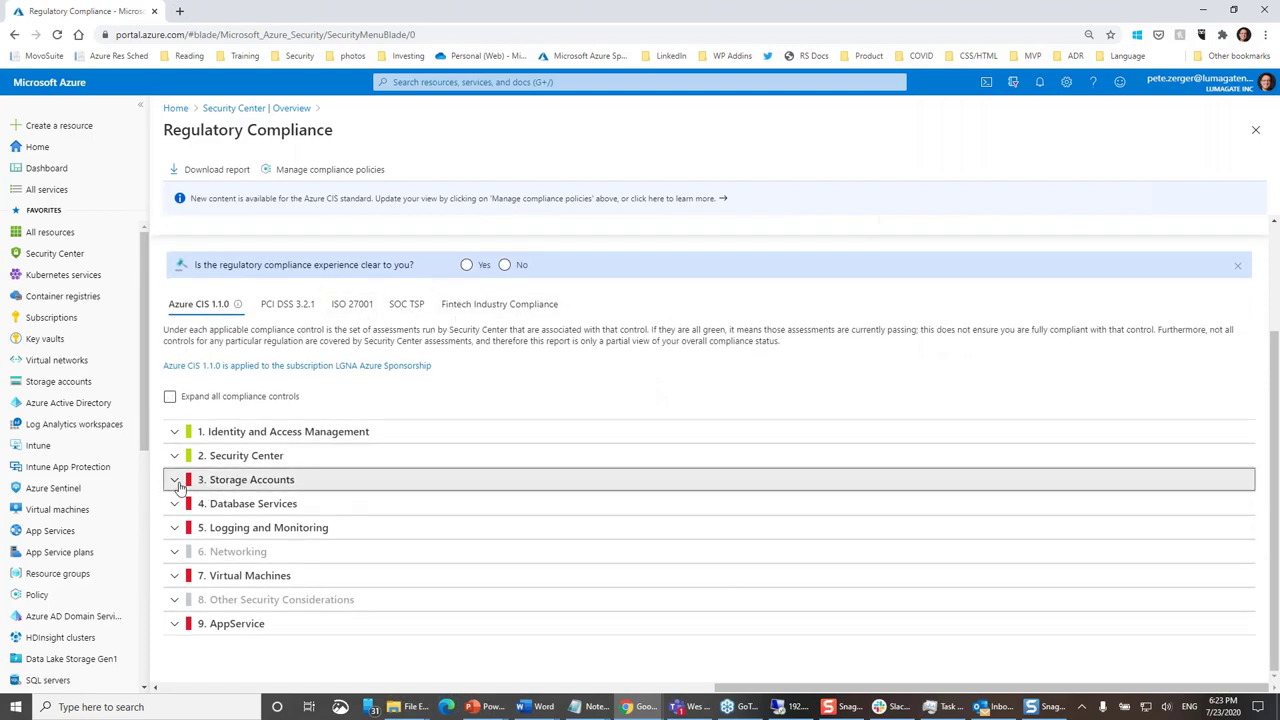
scroll(200, 490, down, 2)
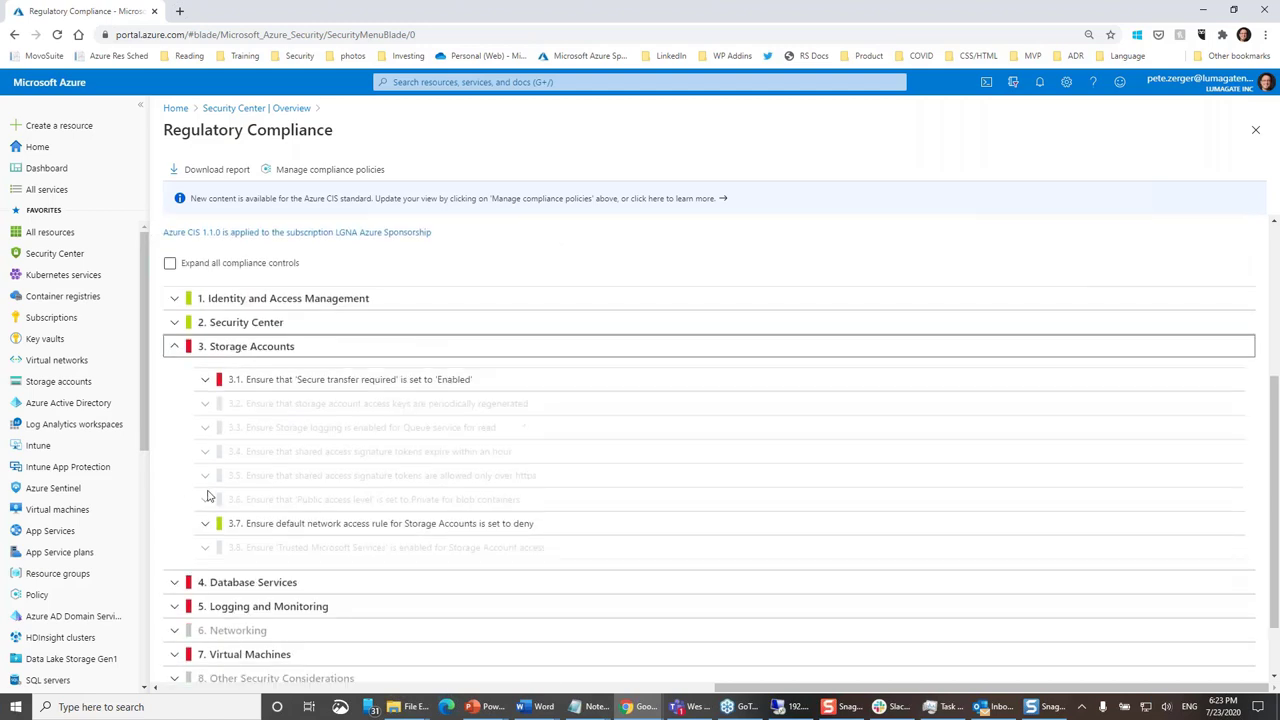
click(205, 380)
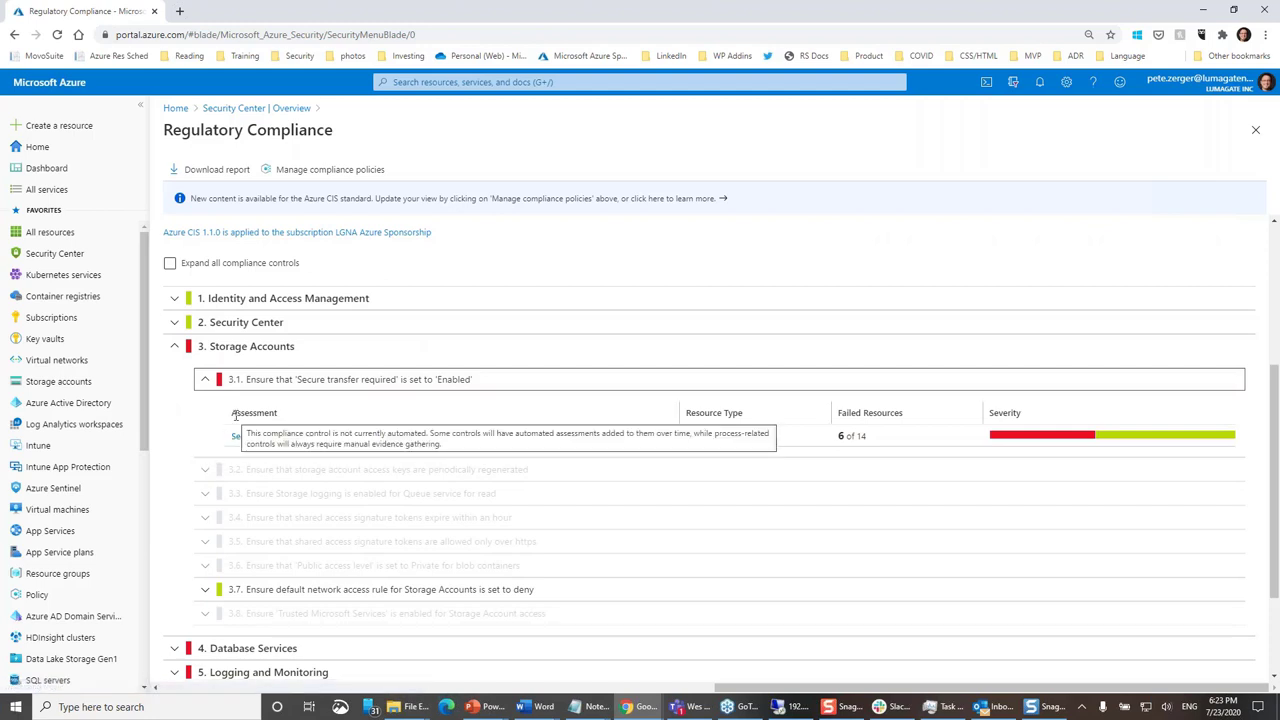
scroll(257, 398, up, 2)
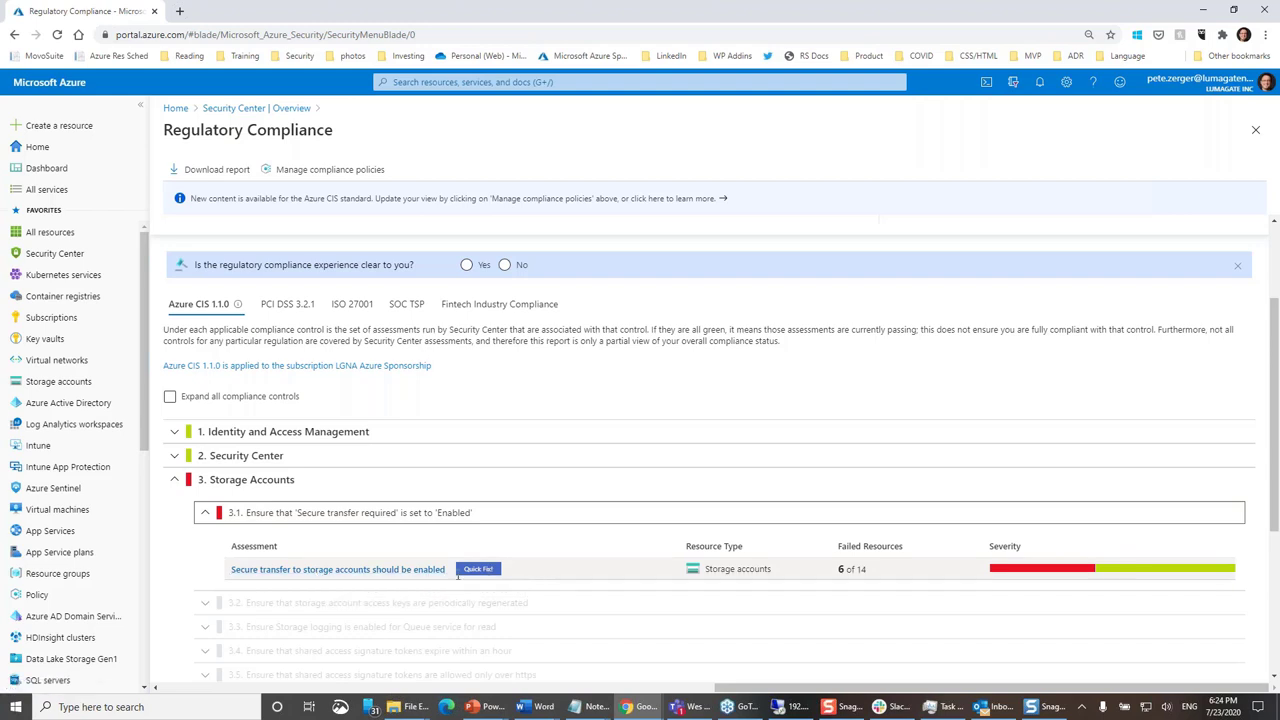
- Select all unhealthy storage accounts in the secure transfer assessment, and return to the Security Center overview, discarding the selection
click(421, 570)
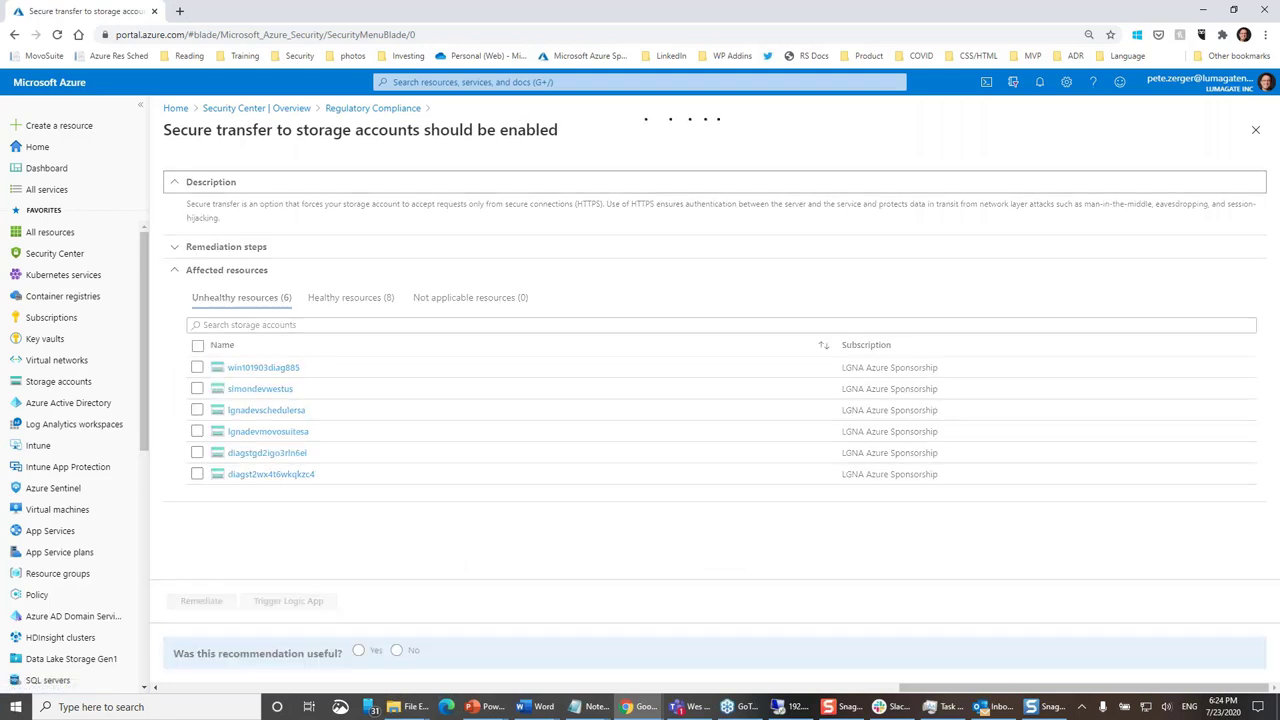
click(198, 346)
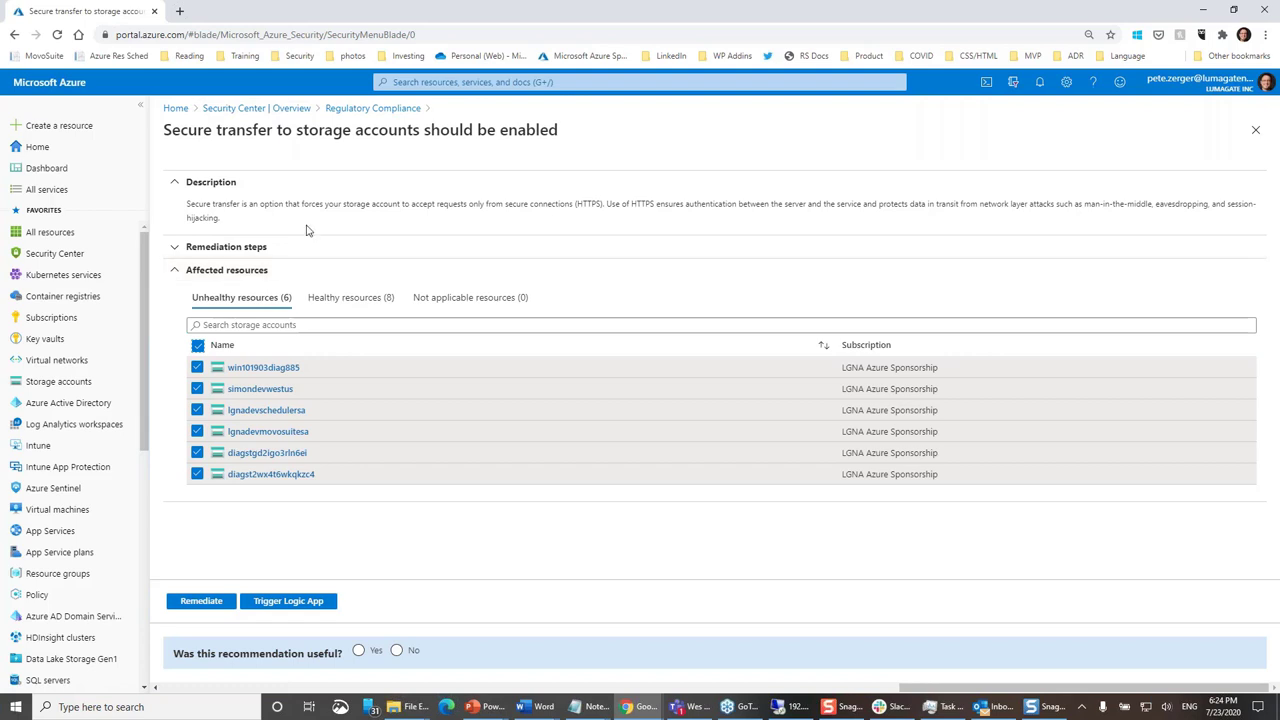
click(277, 109)
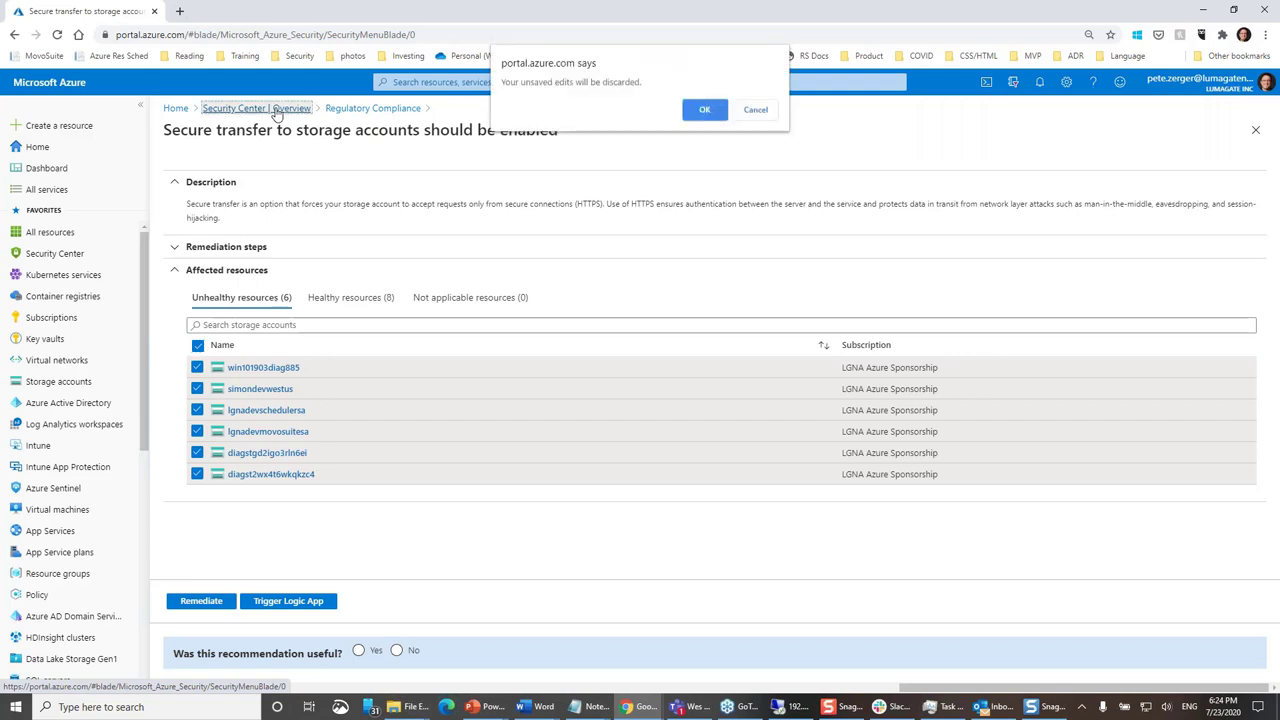
click(701, 110)
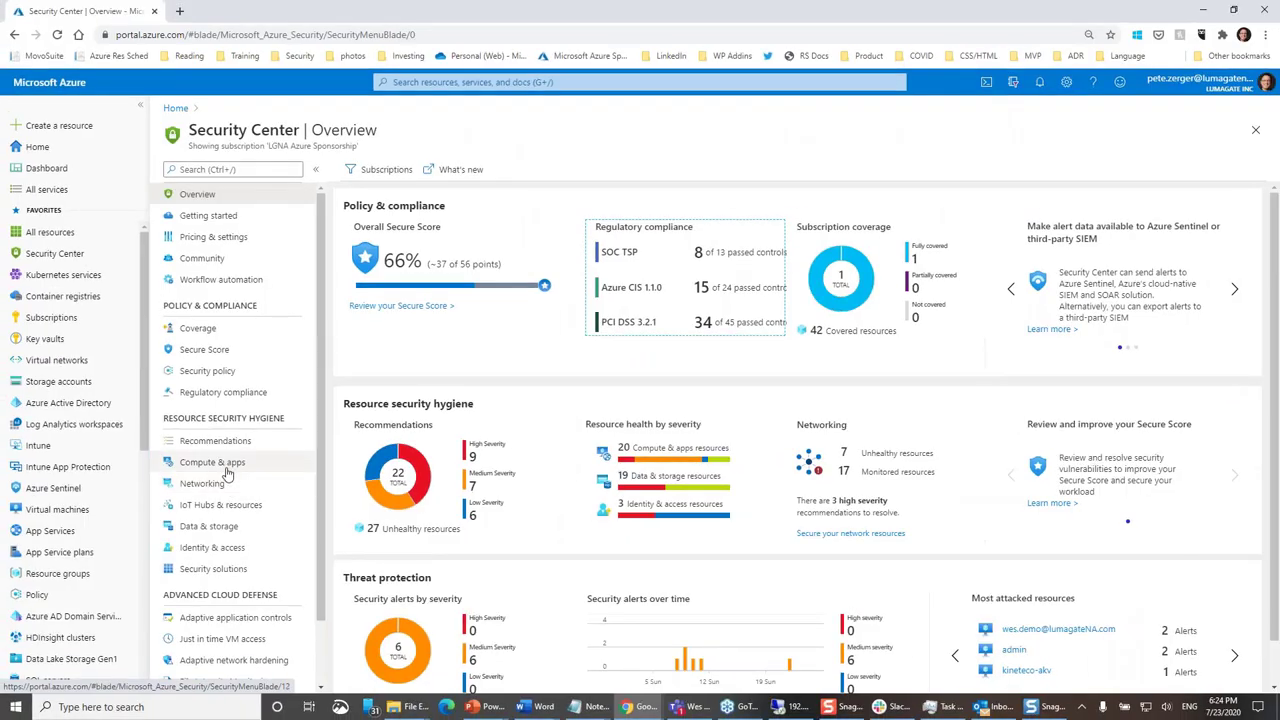
- Open the Security Center recommendations and review the full list of security controls with their resource health
click(224, 446)
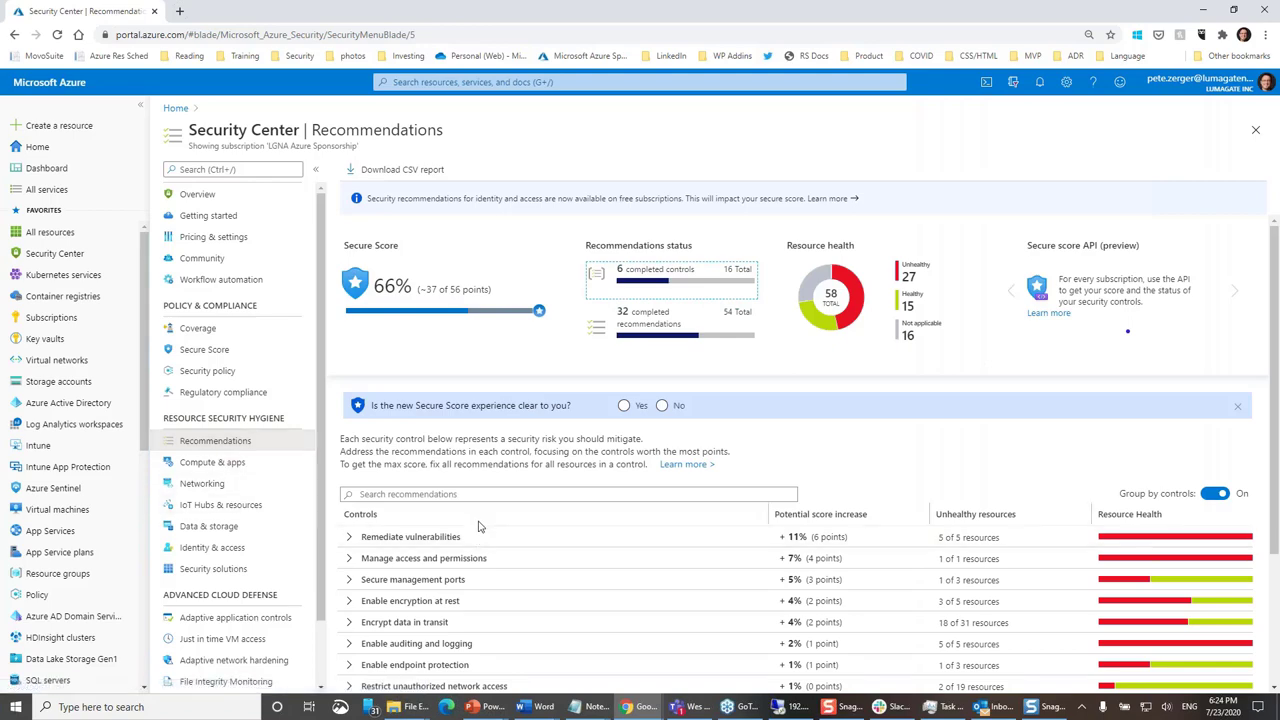
scroll(477, 527, down, 3)
scroll(505, 525, down, 1)
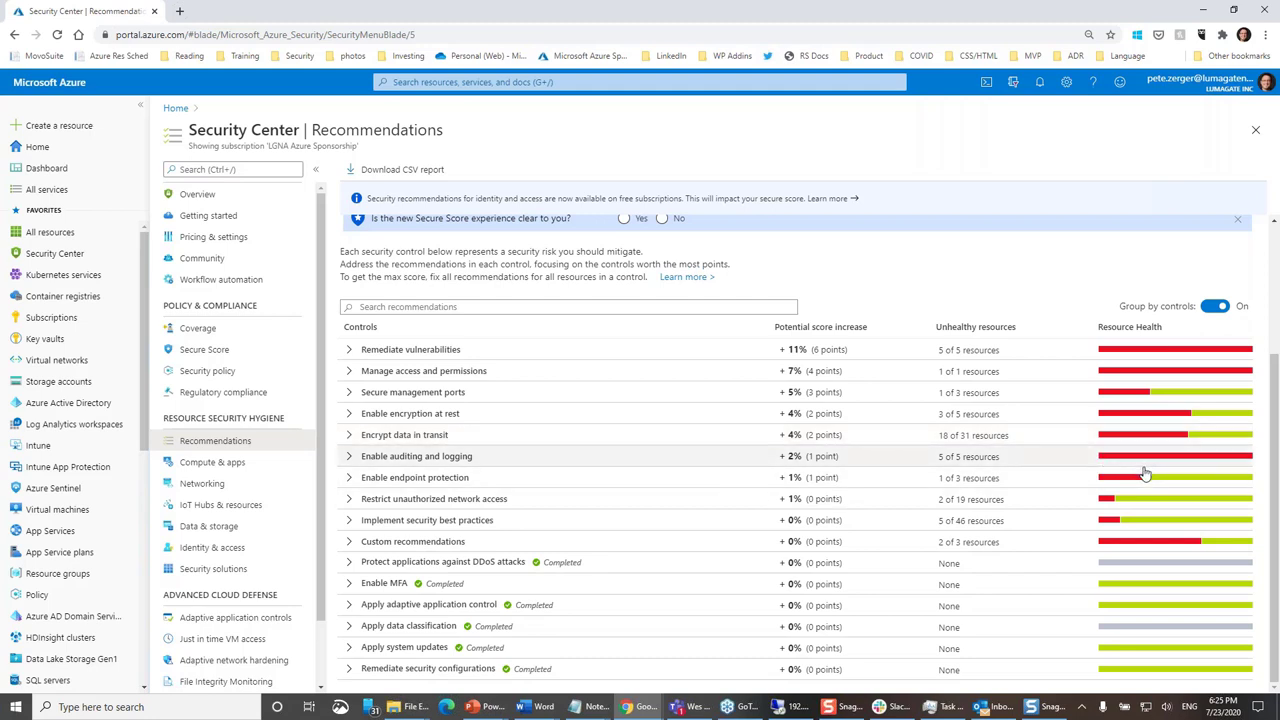
mouse_move(1152, 467)
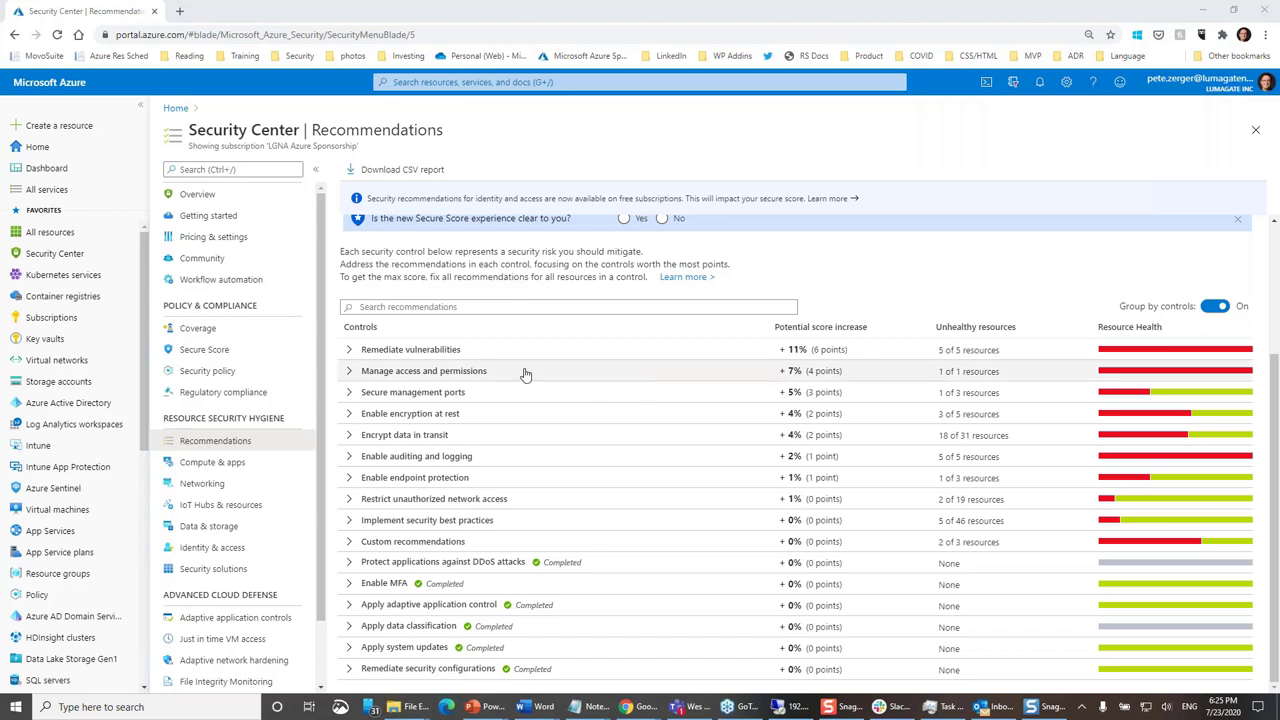
- Inspect "Vulnerabilities should be remediated by a Vulnerability Assessment solution" under the Remediate vulnerabilities control, and collapse the control after returning
click(349, 350)
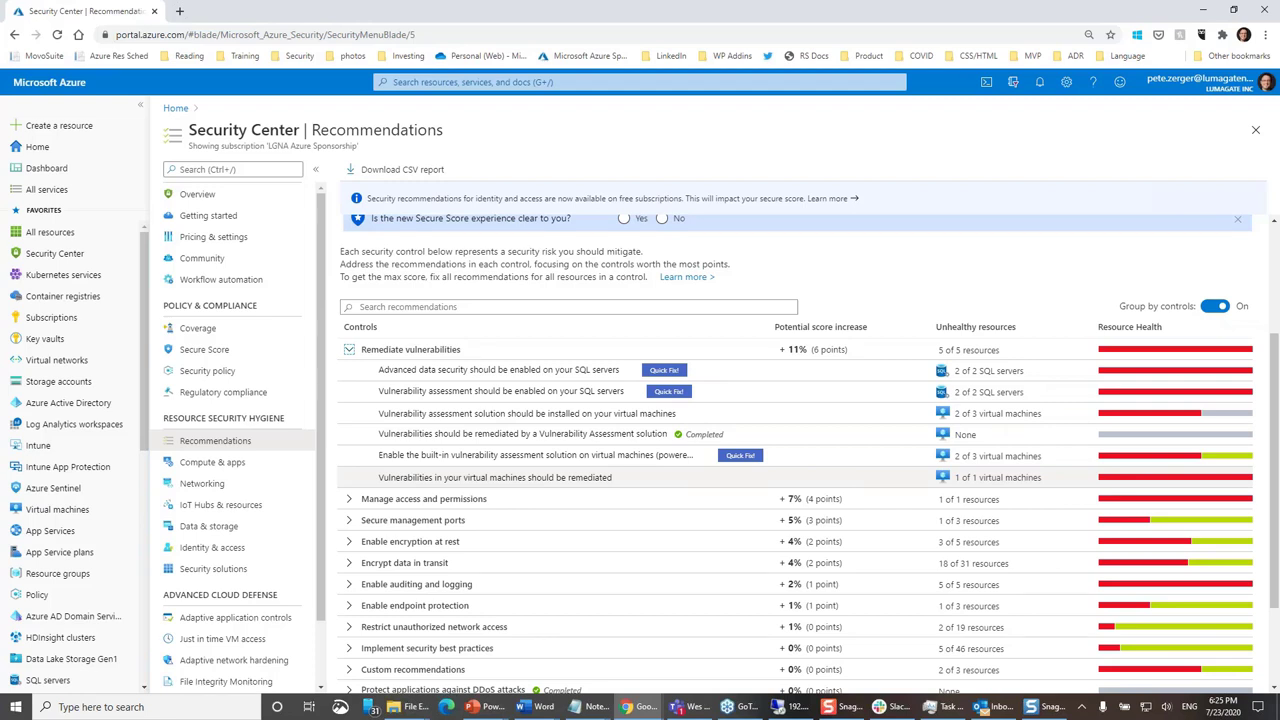
click(548, 436)
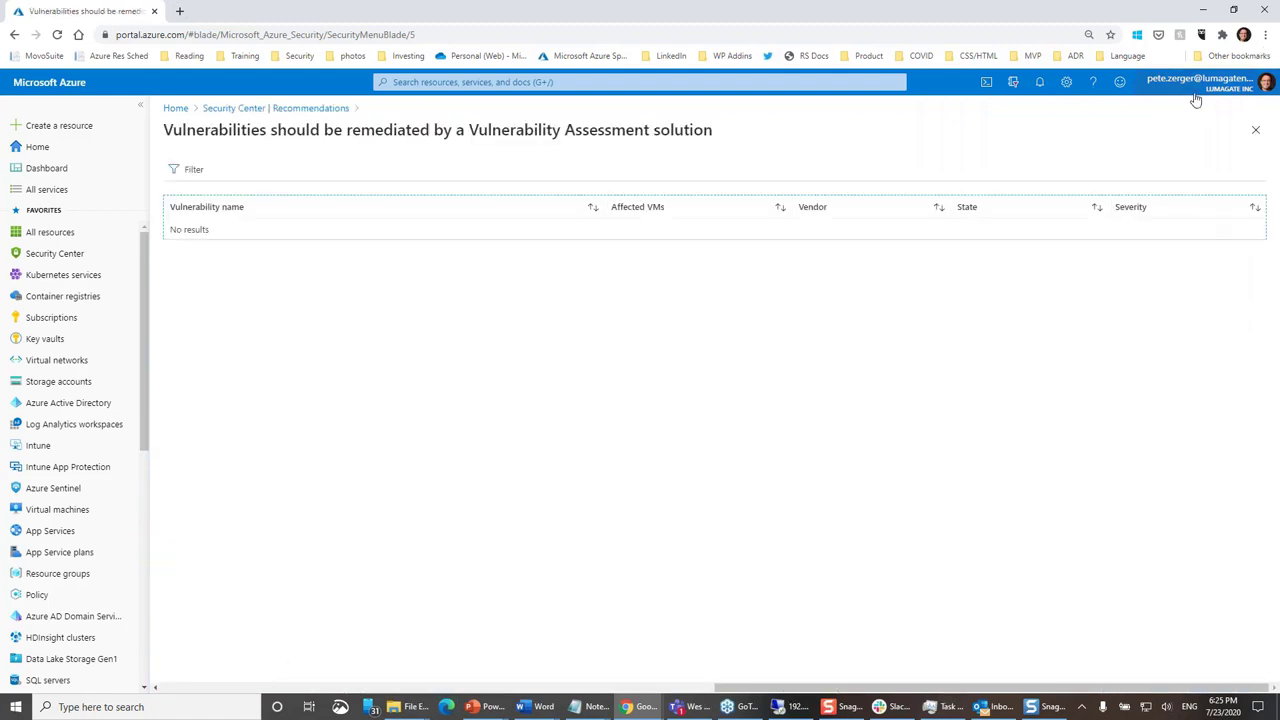
click(311, 112)
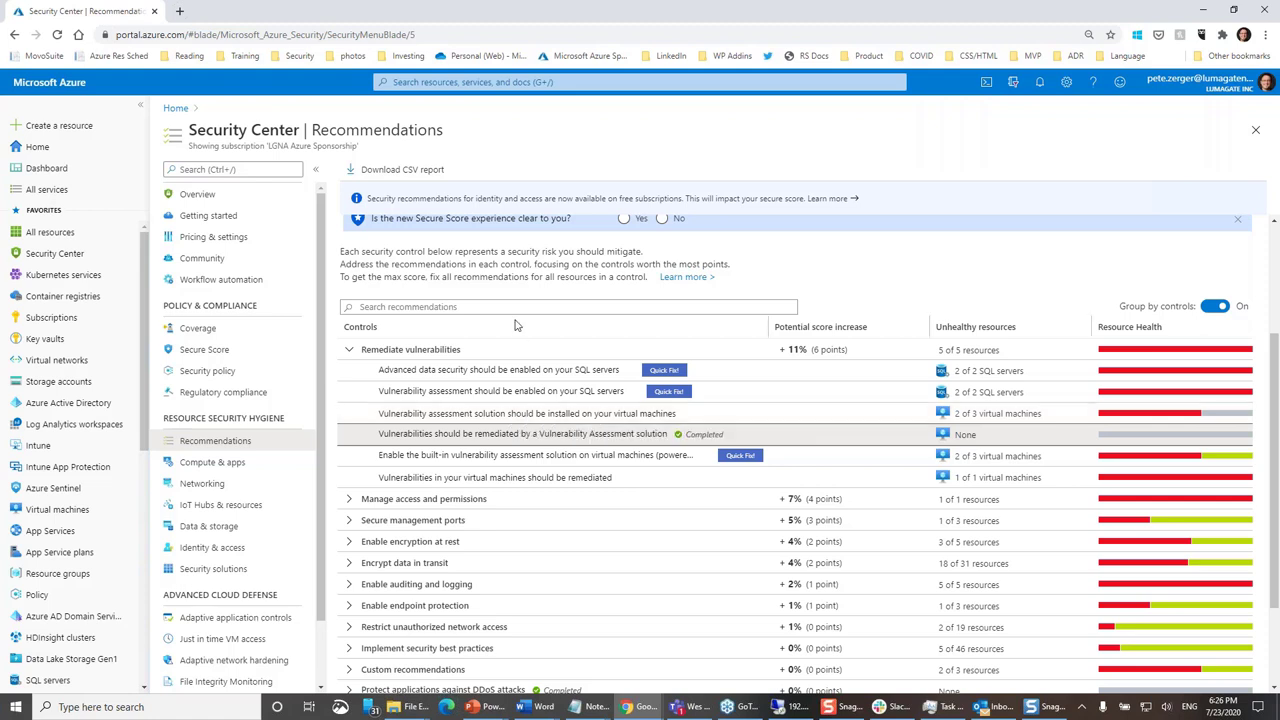
click(348, 351)
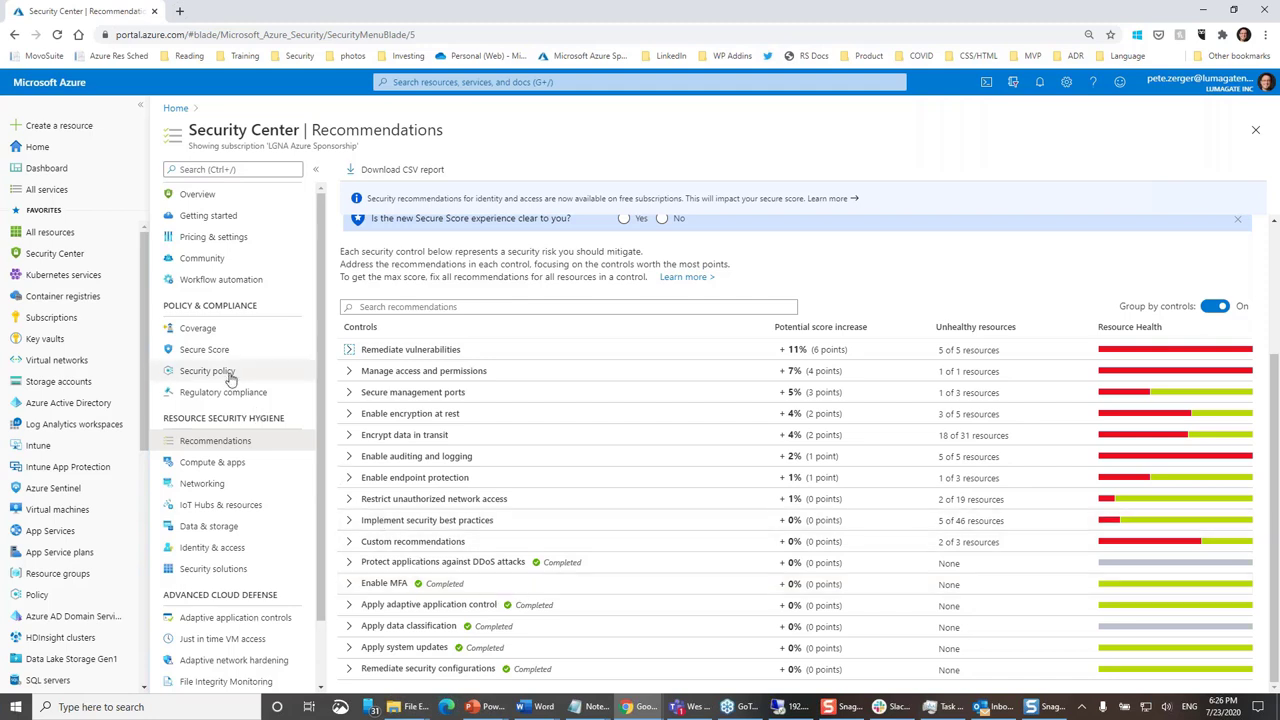
- Review the security health and recommendation list of the admin virtual machine under Compute & apps, and return to the VMs and Servers list
click(222, 465)
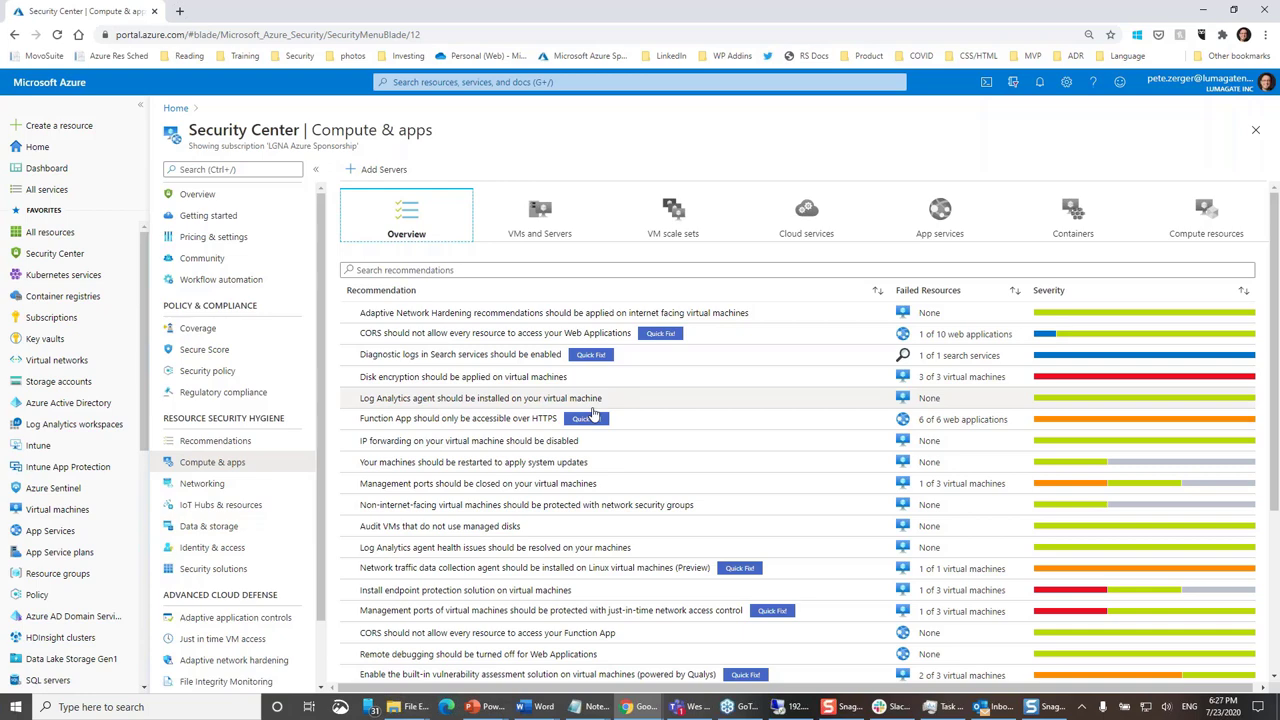
click(537, 232)
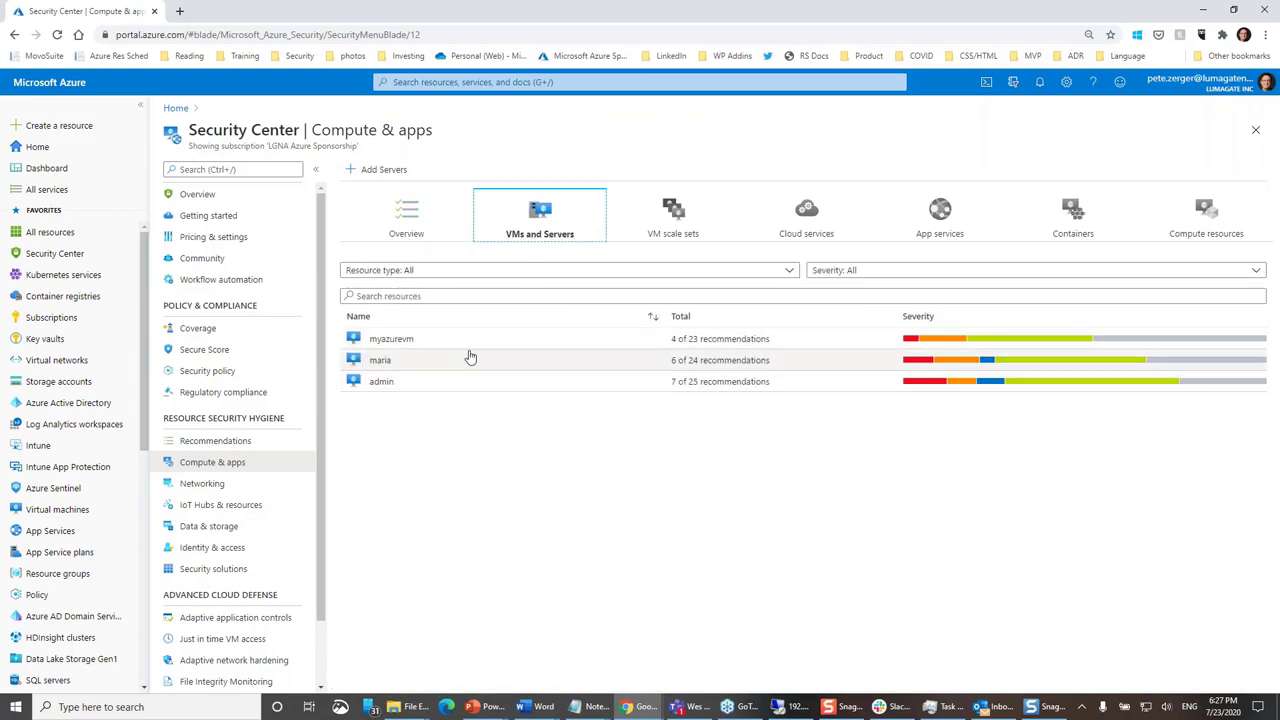
click(381, 385)
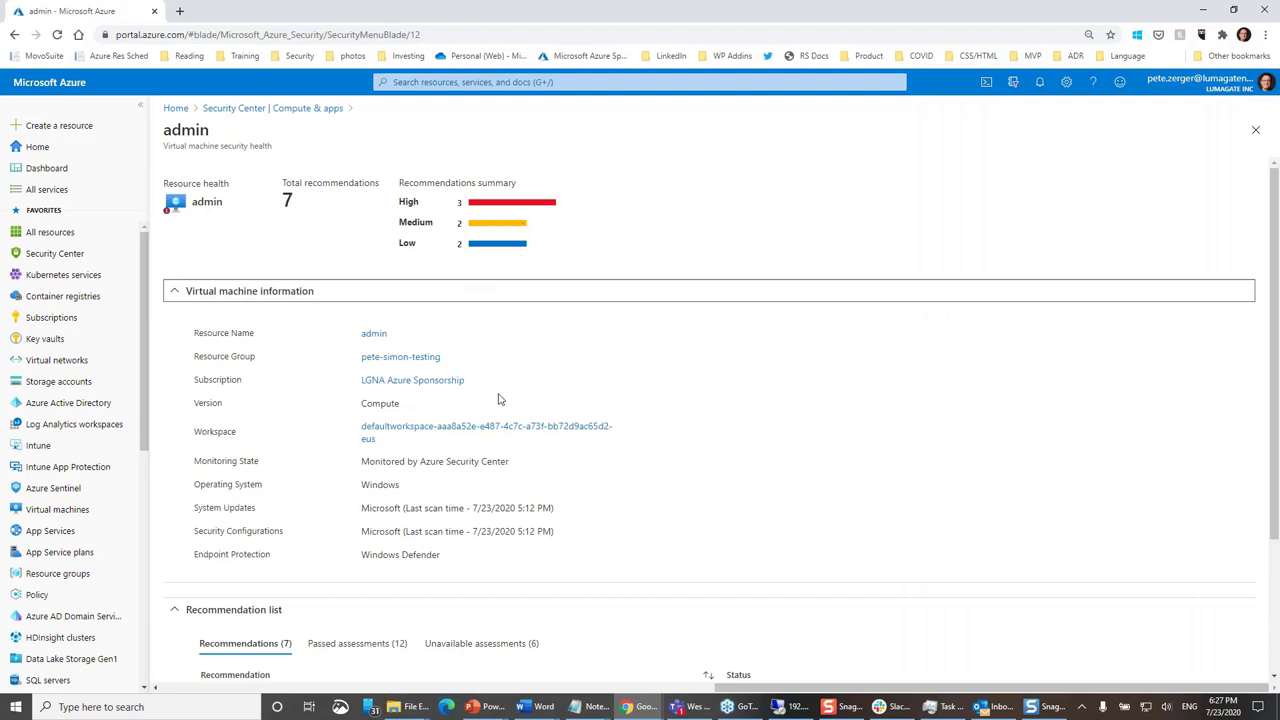
scroll(500, 400, down, 2)
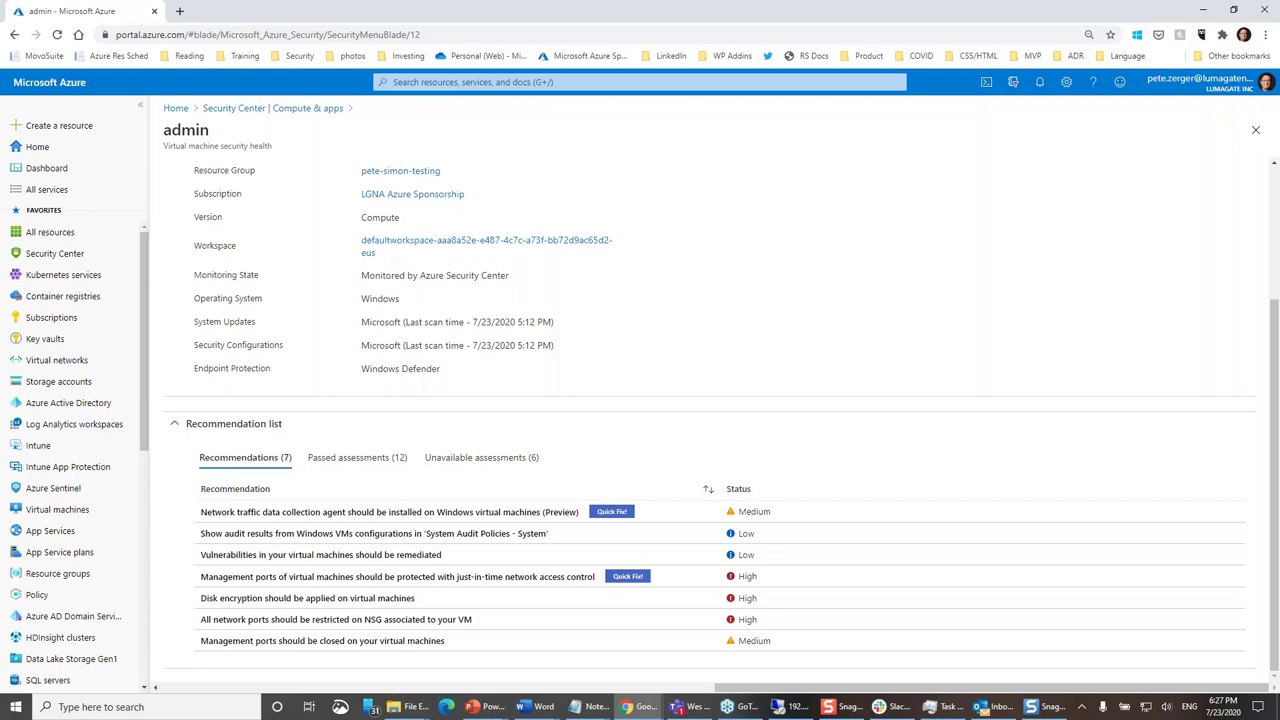
click(293, 110)
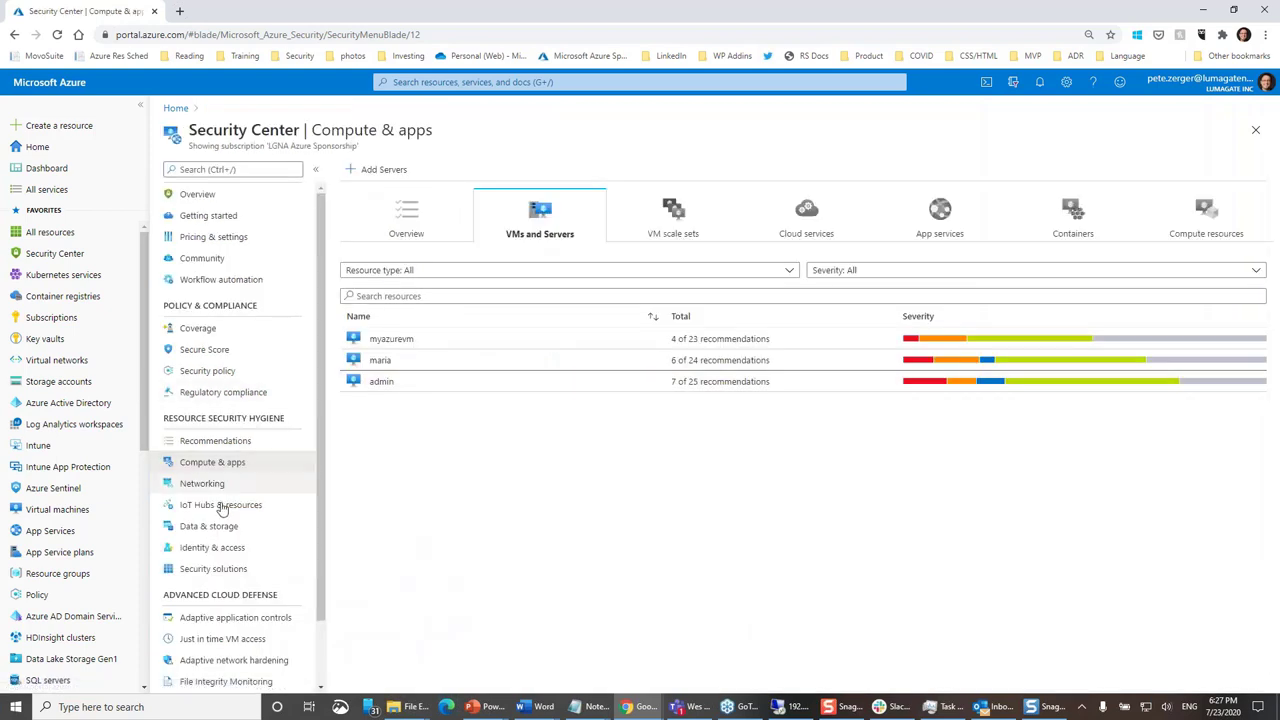
- Check the blocked accounts behind the Identity & access recommendation on removing deprecated accounts, cancel without removing any, and return to the list
click(215, 548)
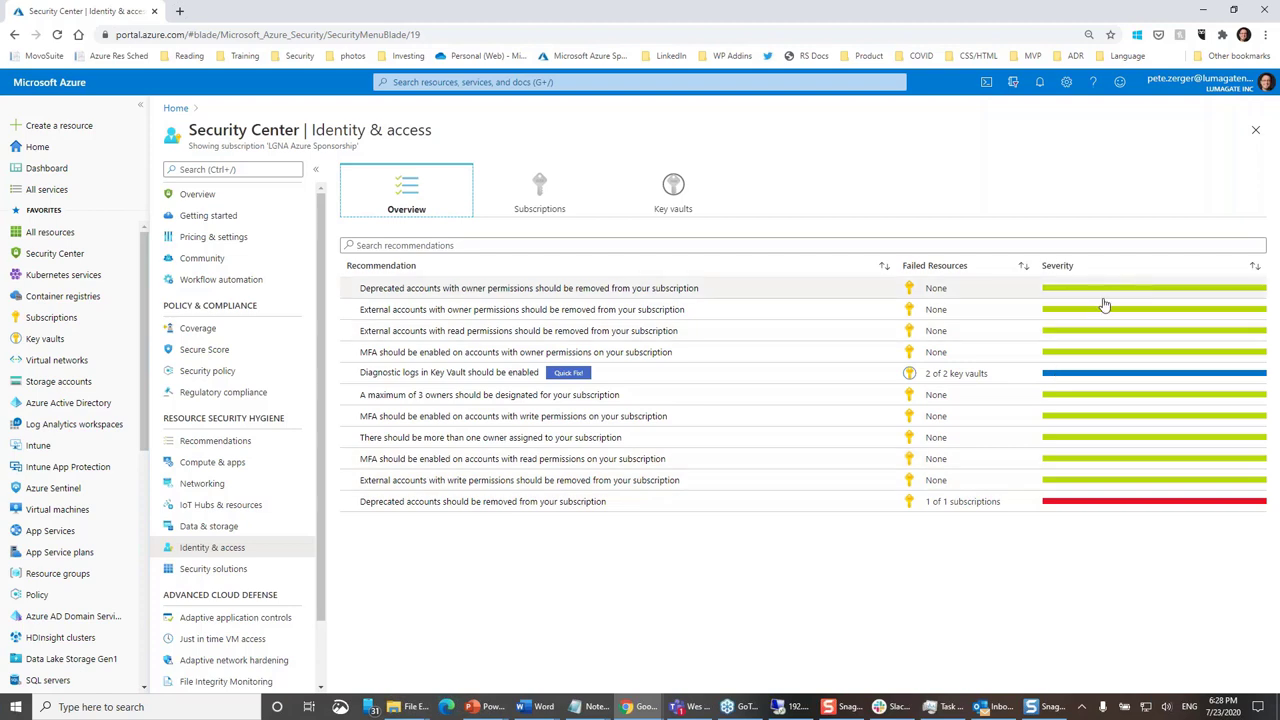
click(564, 512)
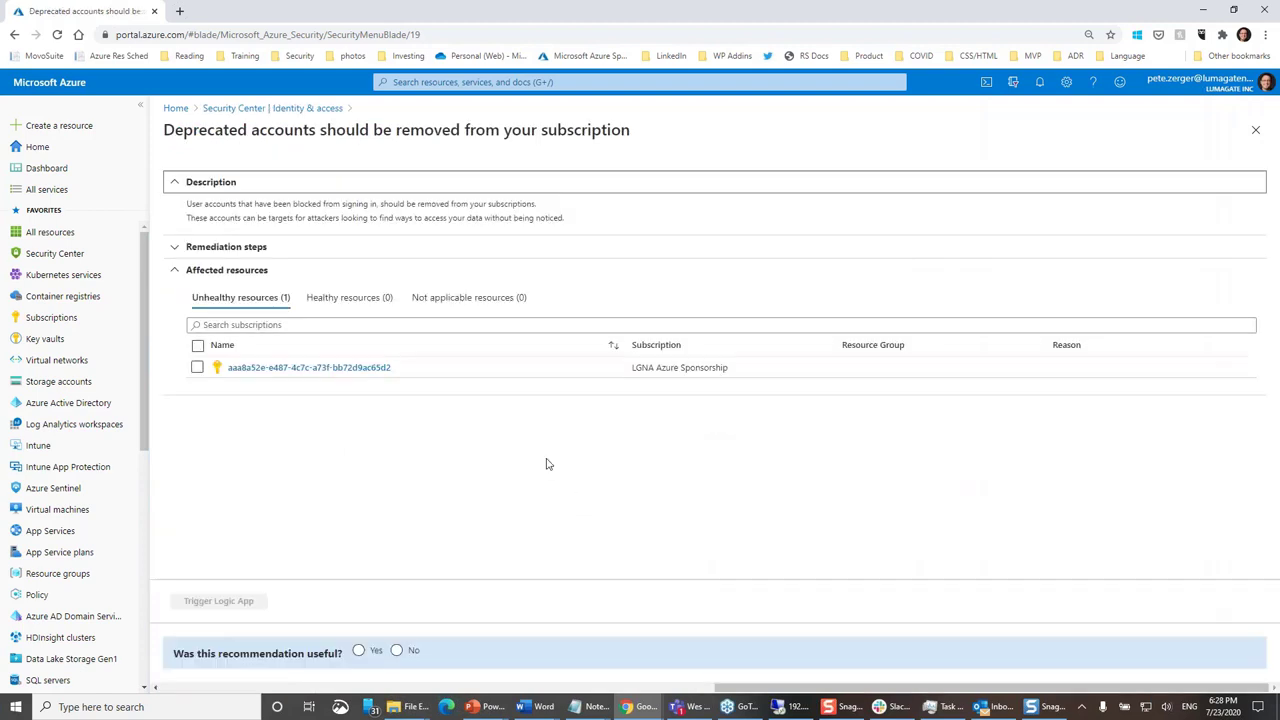
click(307, 368)
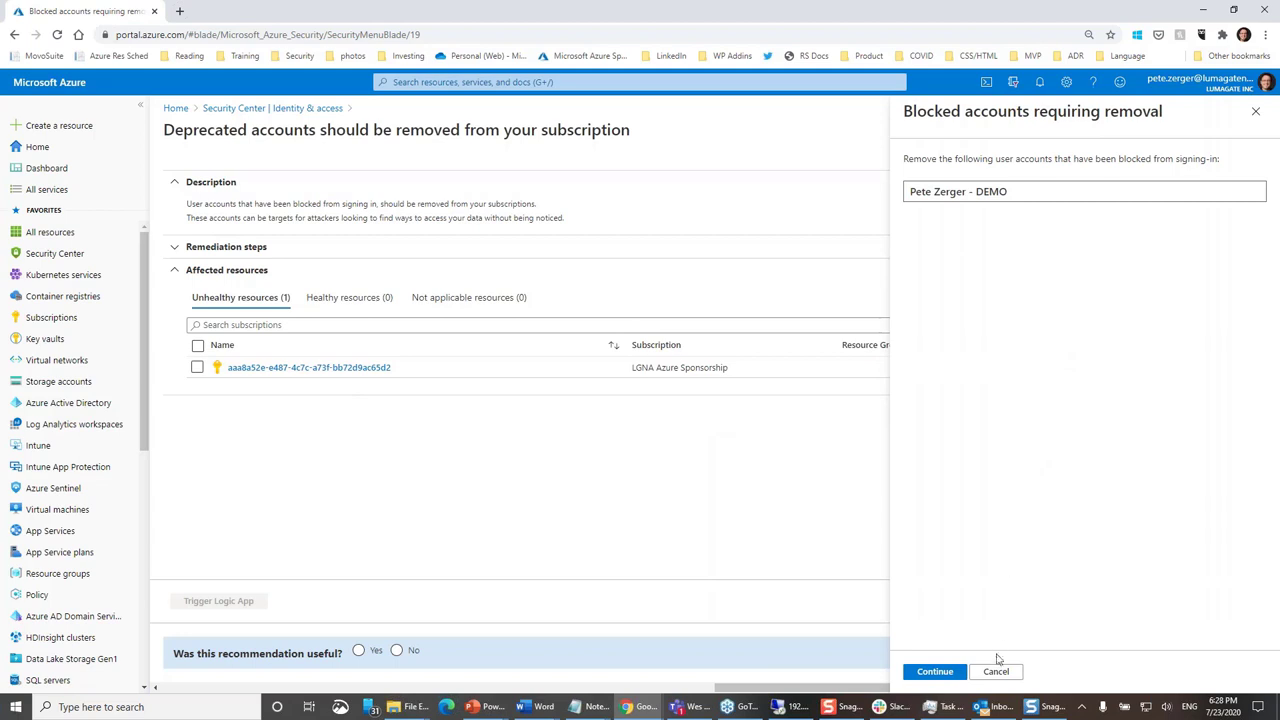
click(996, 671)
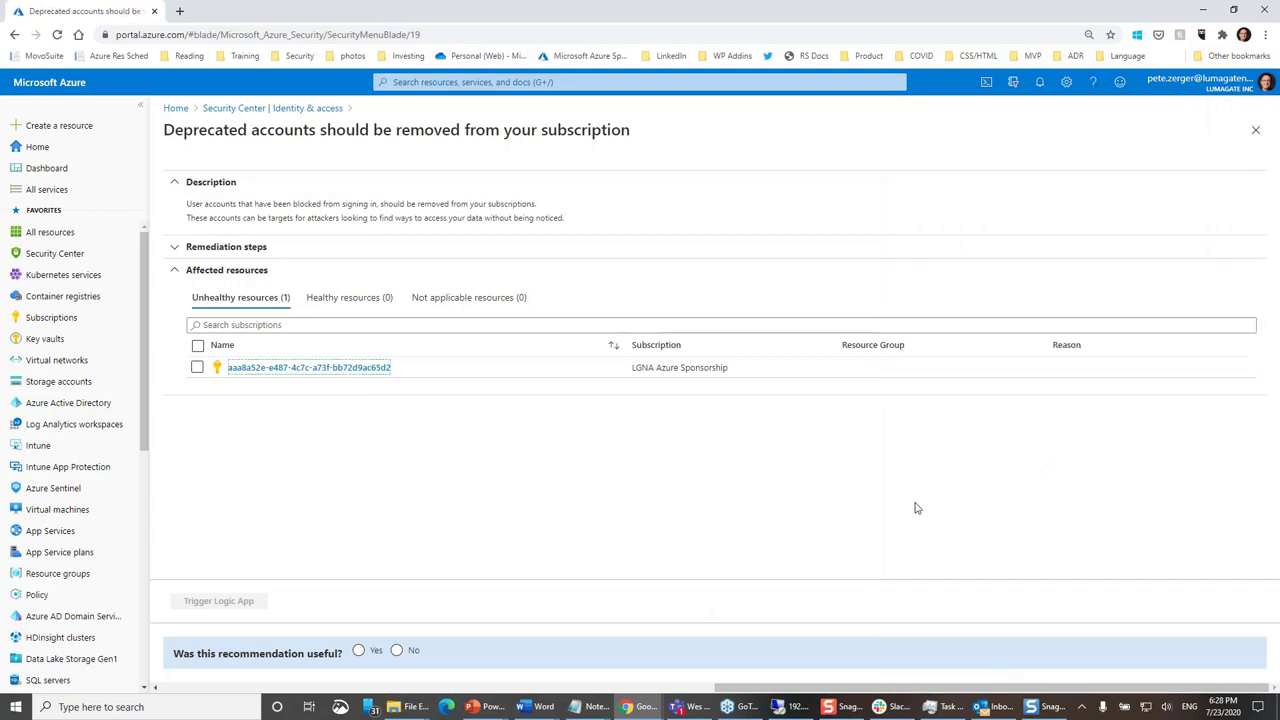
click(289, 369)
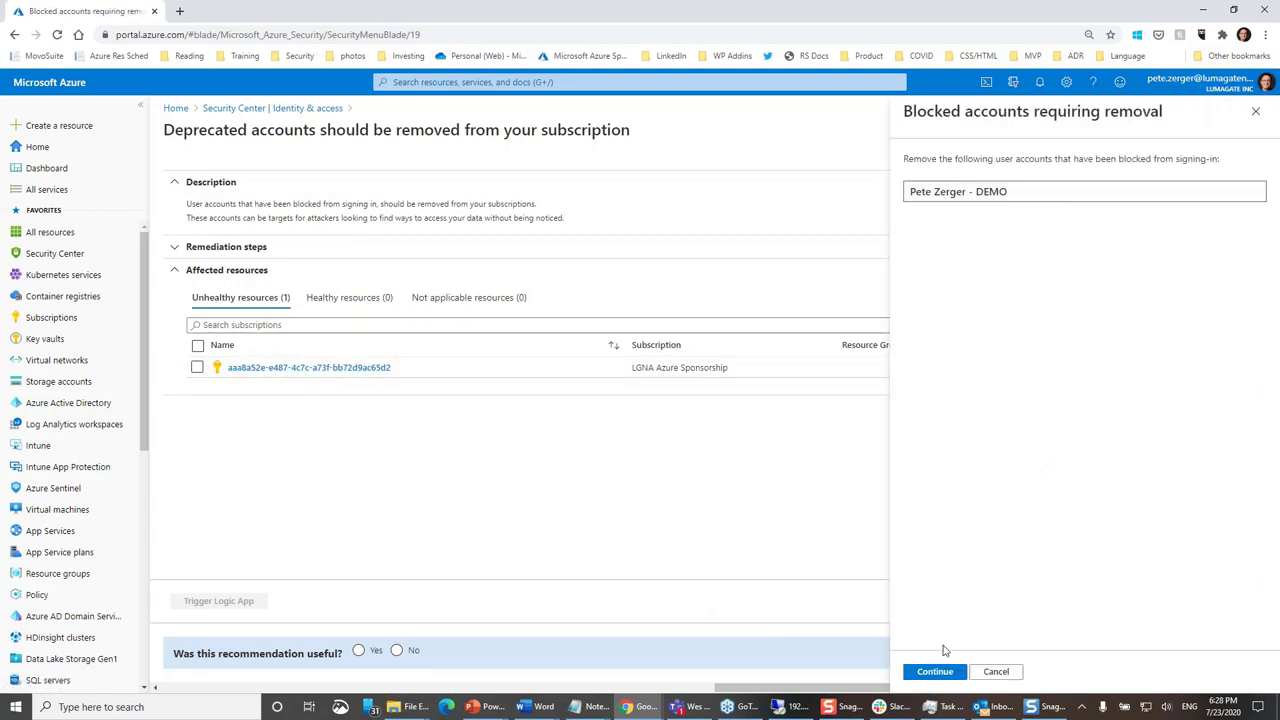
click(996, 671)
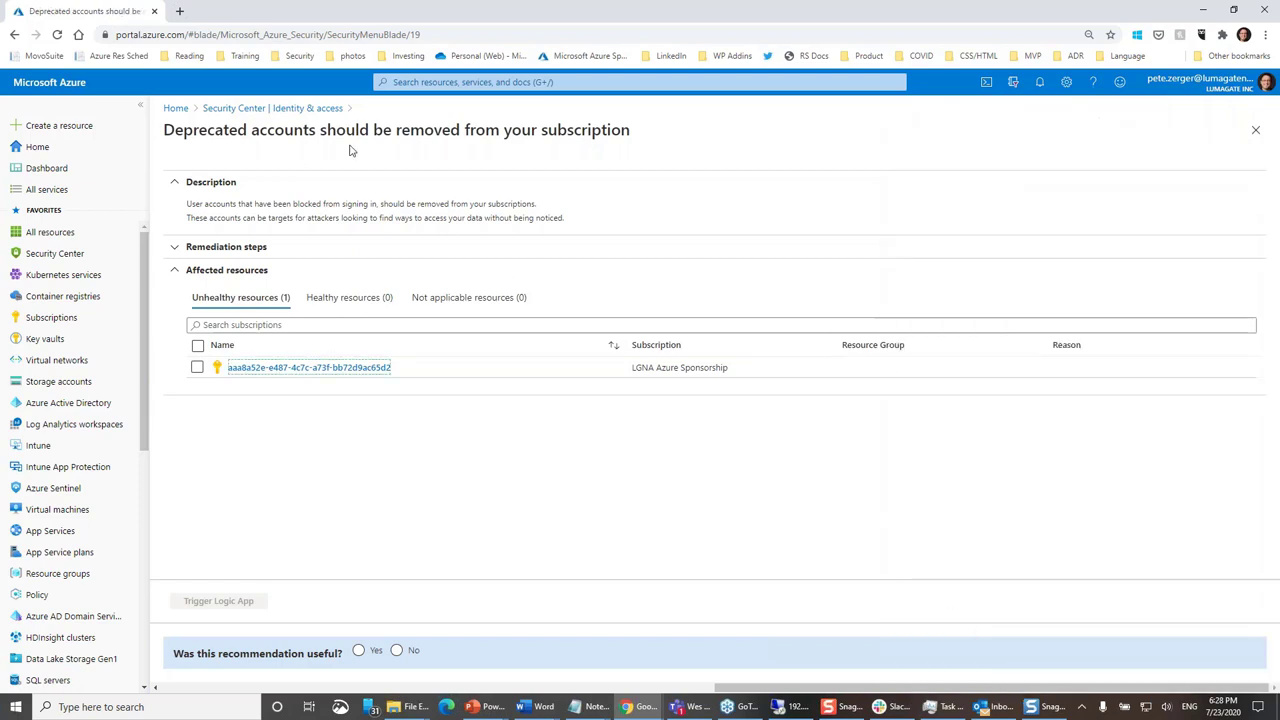
click(293, 108)
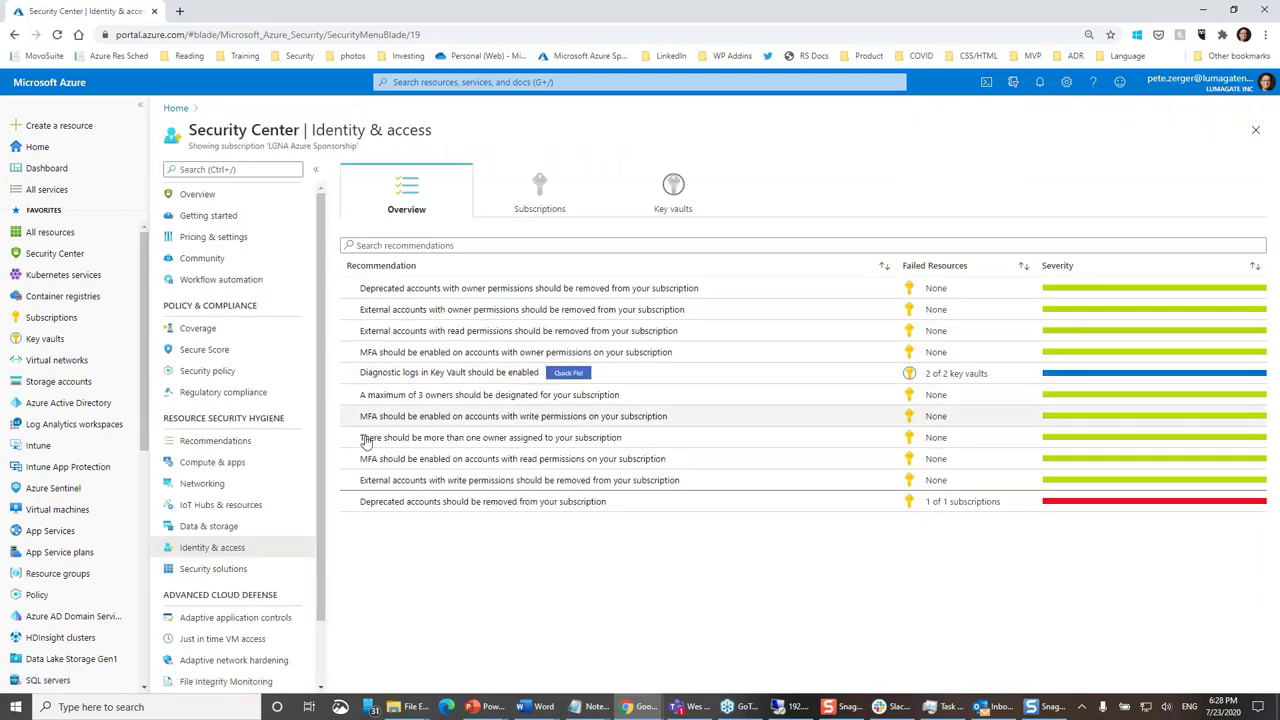
- Review the Data & storage resources for SQL, storage accounts, Redis, Data Lake Analytics and Data Lake Store, ending on the SQL servers
click(258, 529)
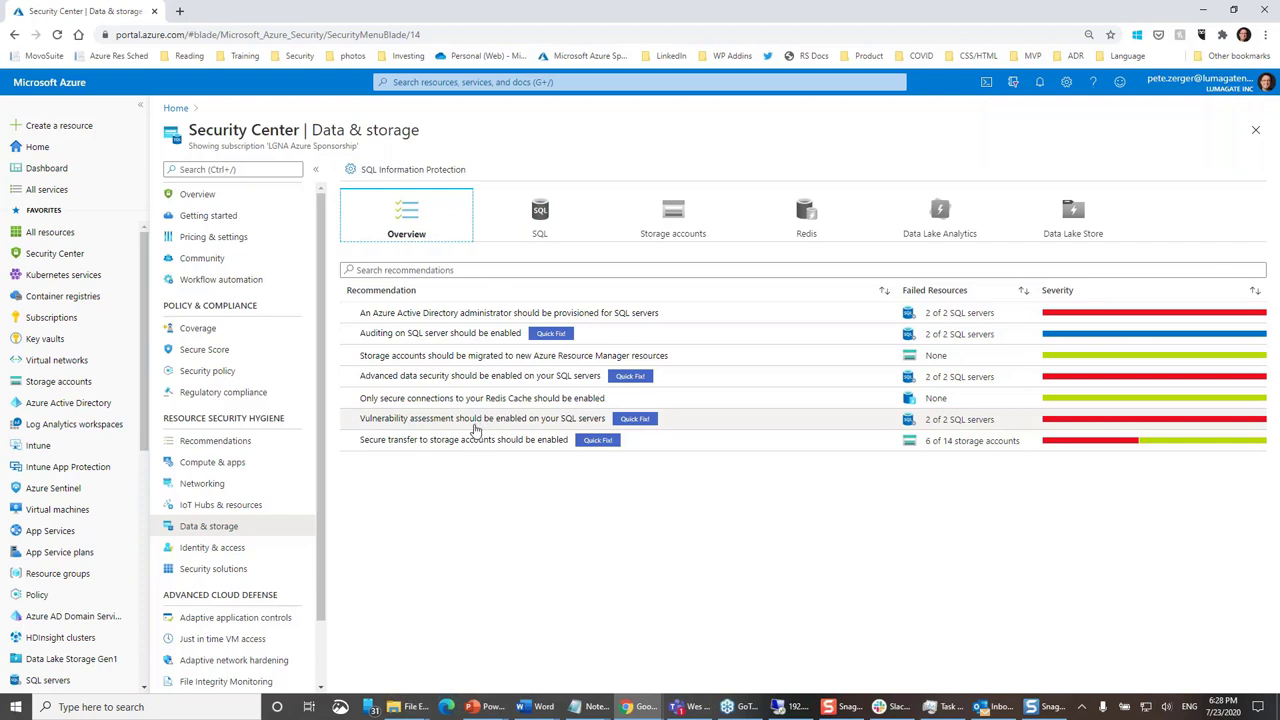
click(540, 220)
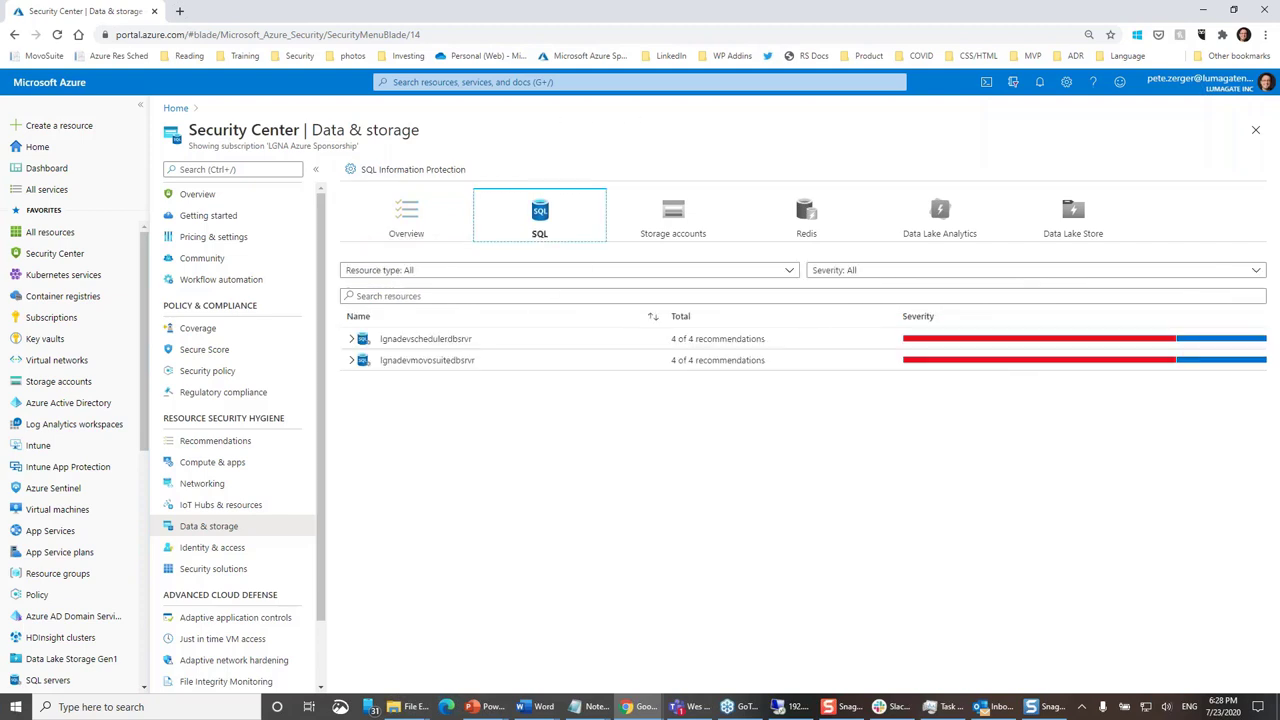
click(670, 232)
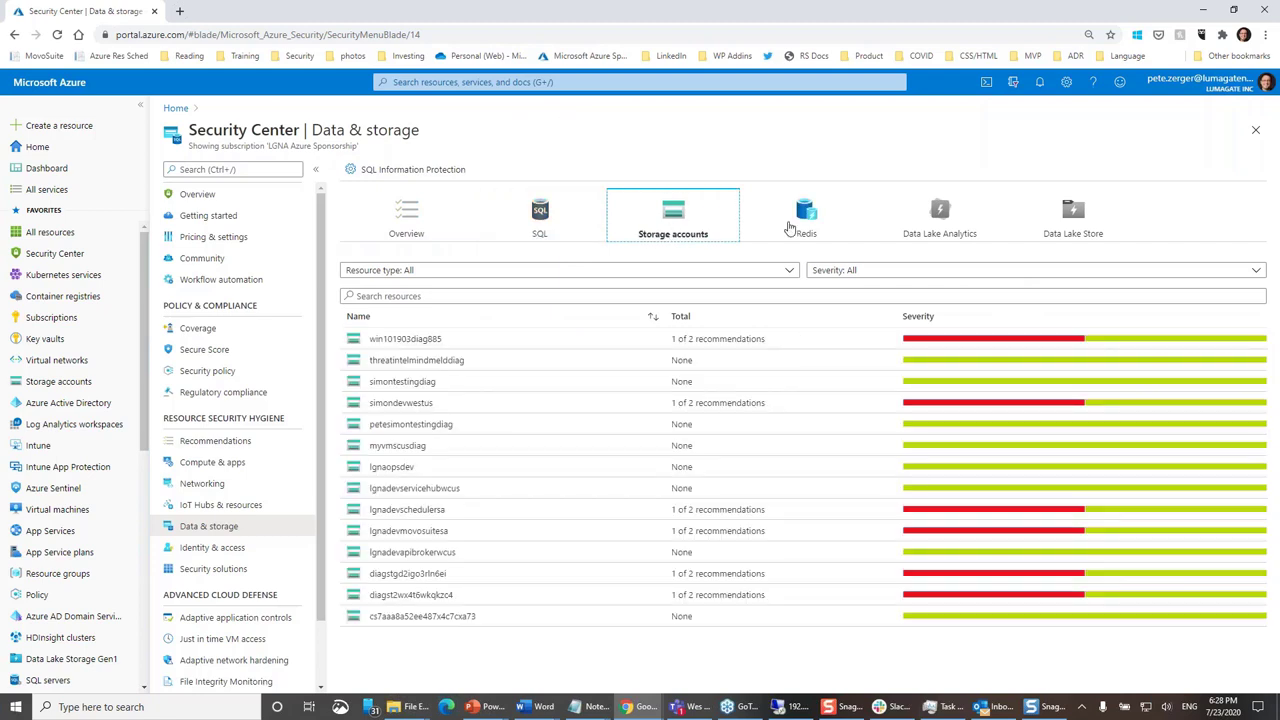
click(789, 228)
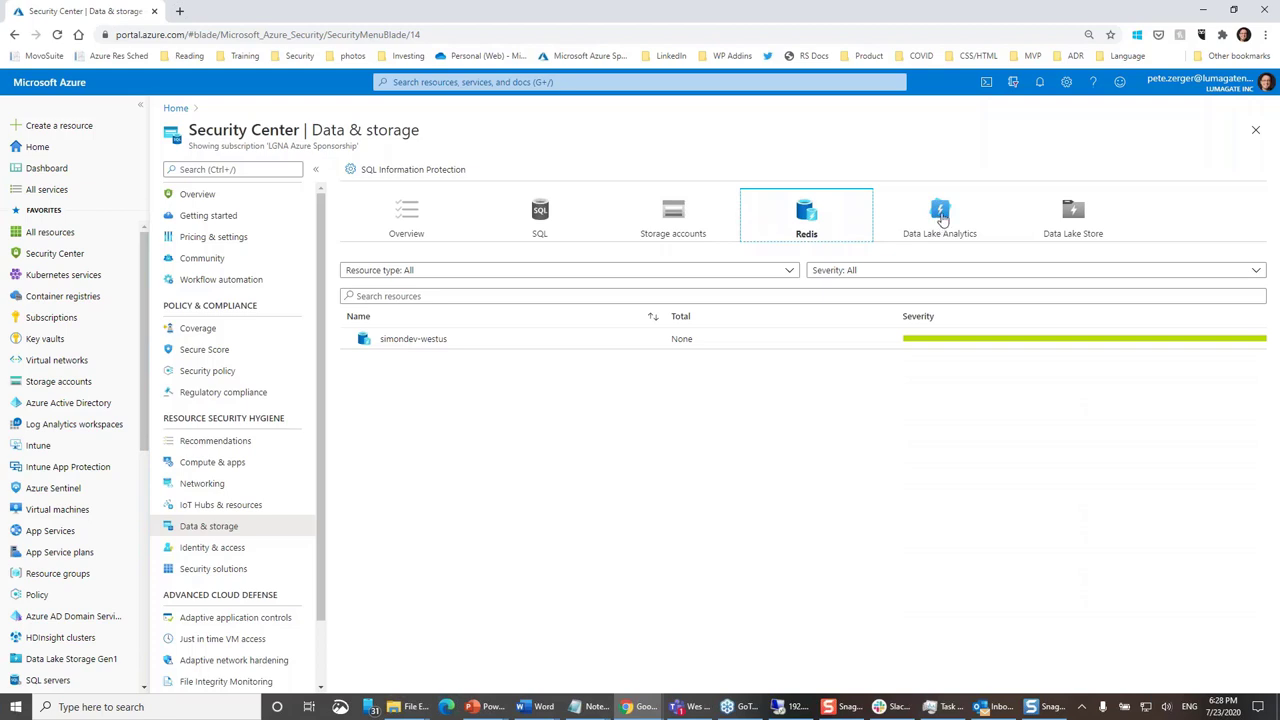
click(941, 220)
click(1054, 224)
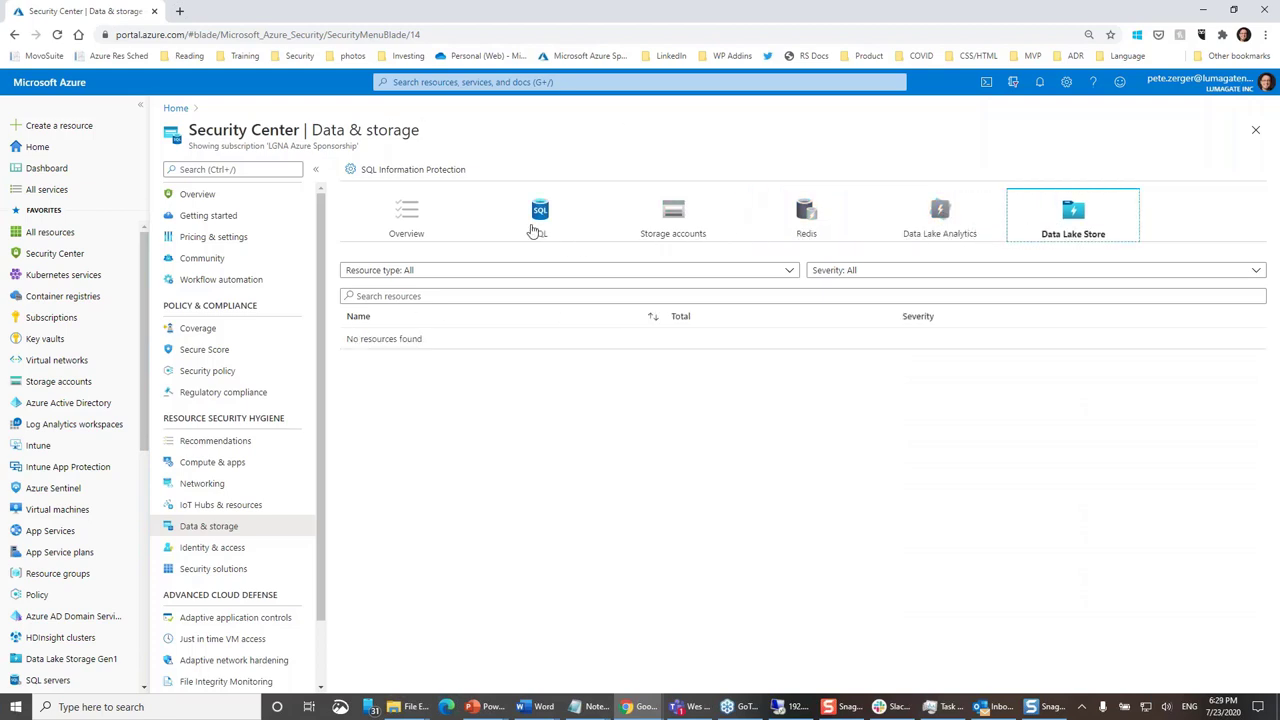
click(545, 222)
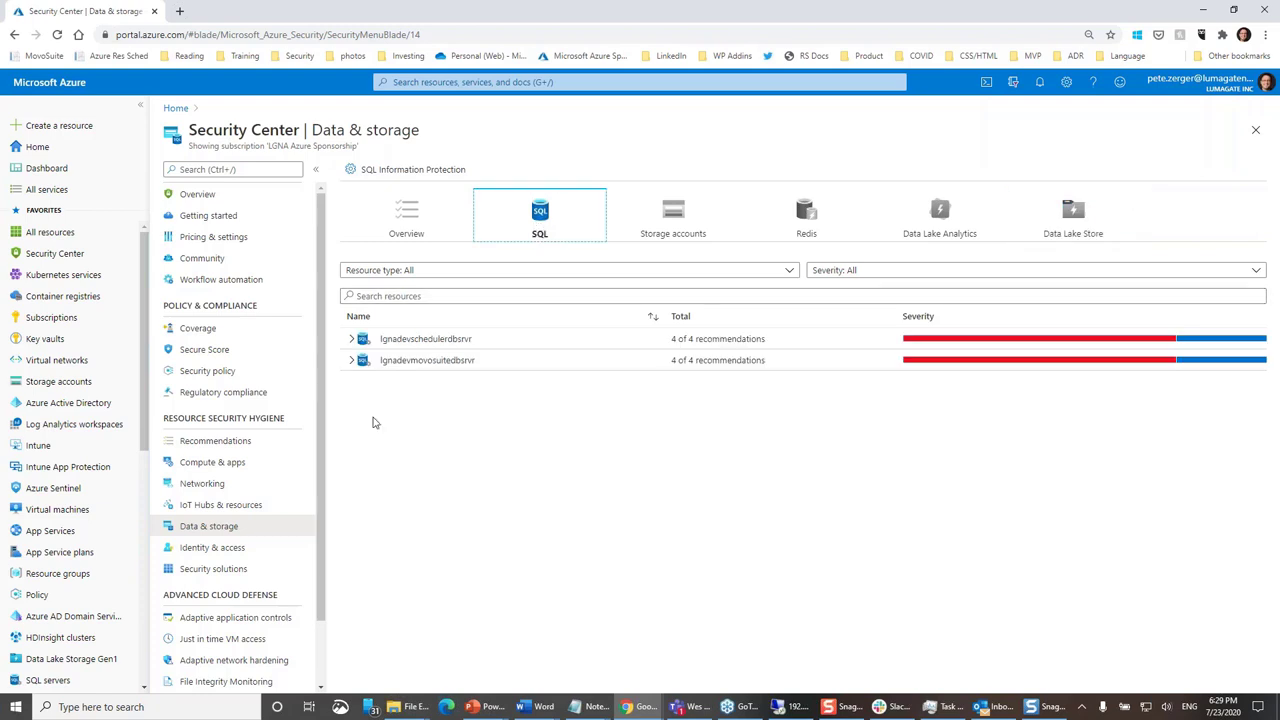
- Review the security health, recommendation list and sub resources of the lgnadevmovosuitedbsrvr SQL server, and return to Data & storage
click(352, 362)
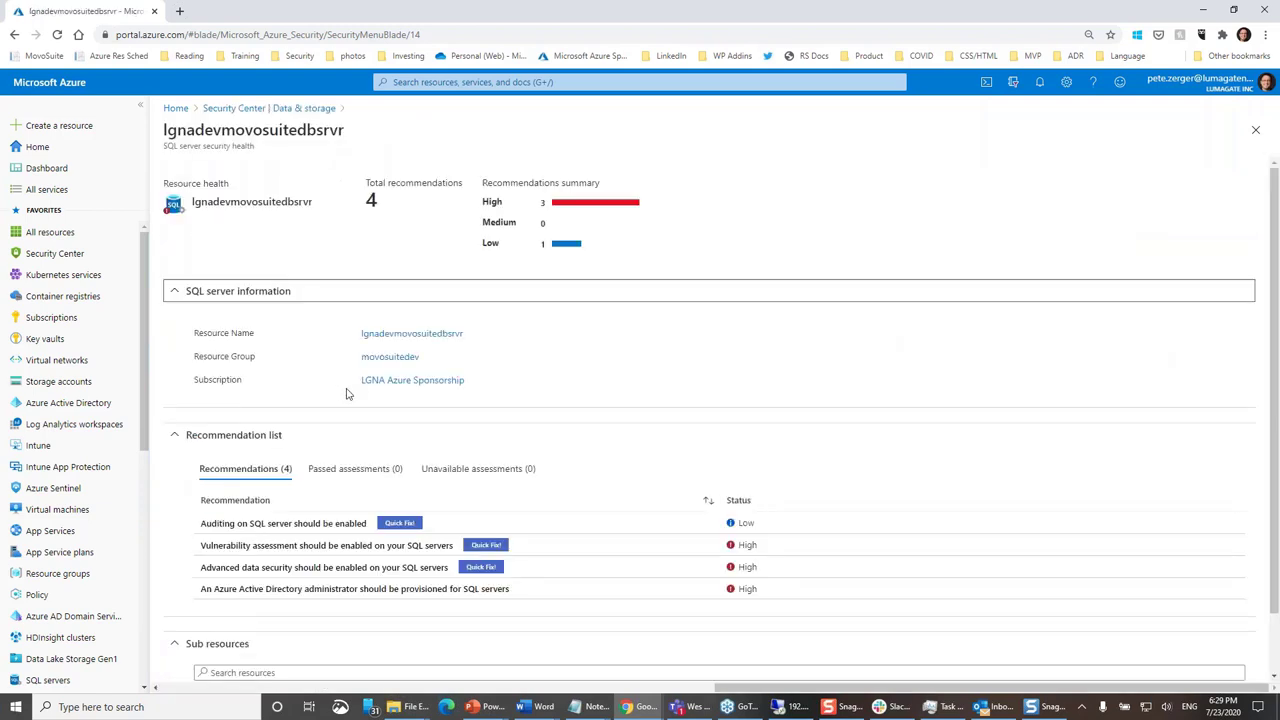
scroll(373, 433, down, 2)
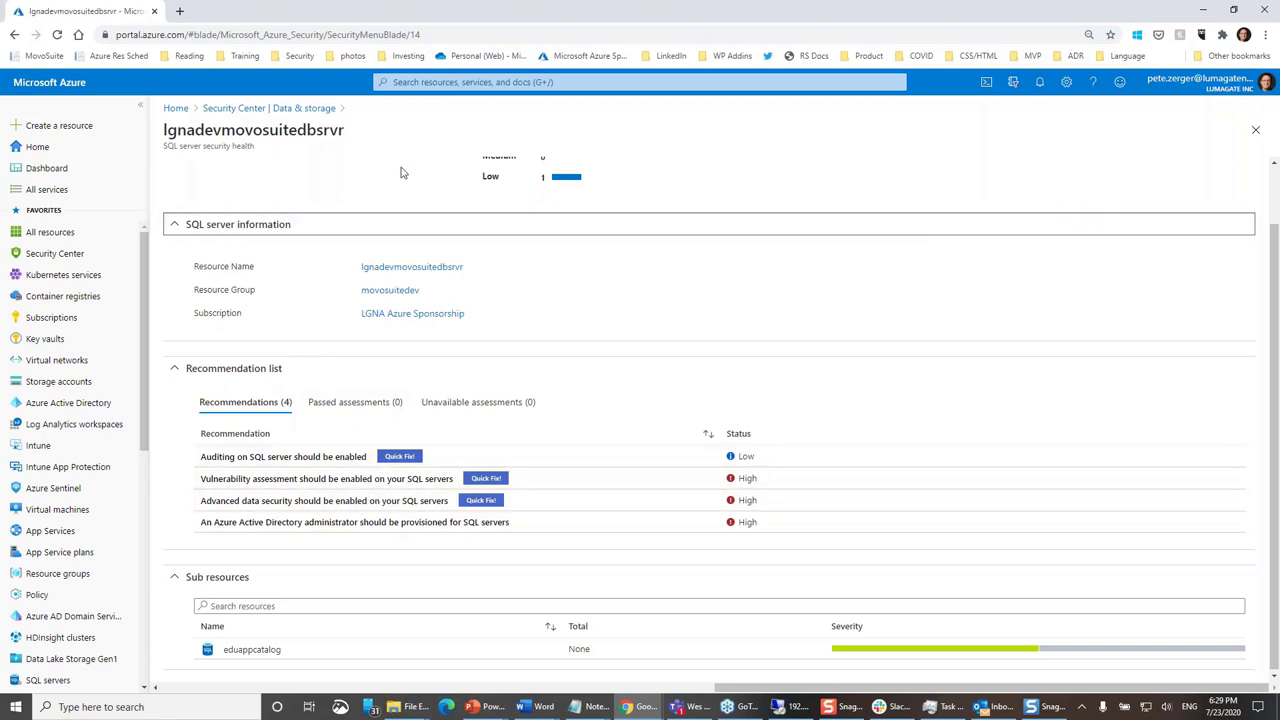
click(272, 108)
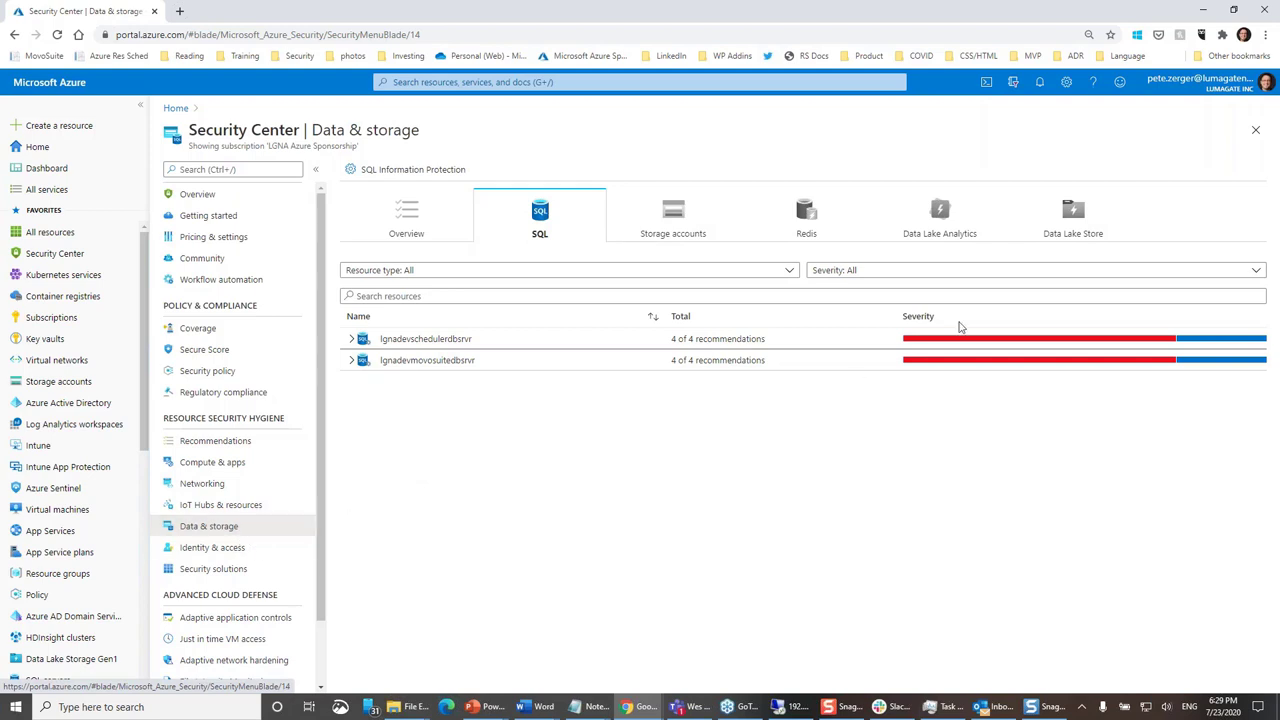
- Leave the Data & storage view, reopen Security Center and review the Networking overview with its recommendations
click(1255, 131)
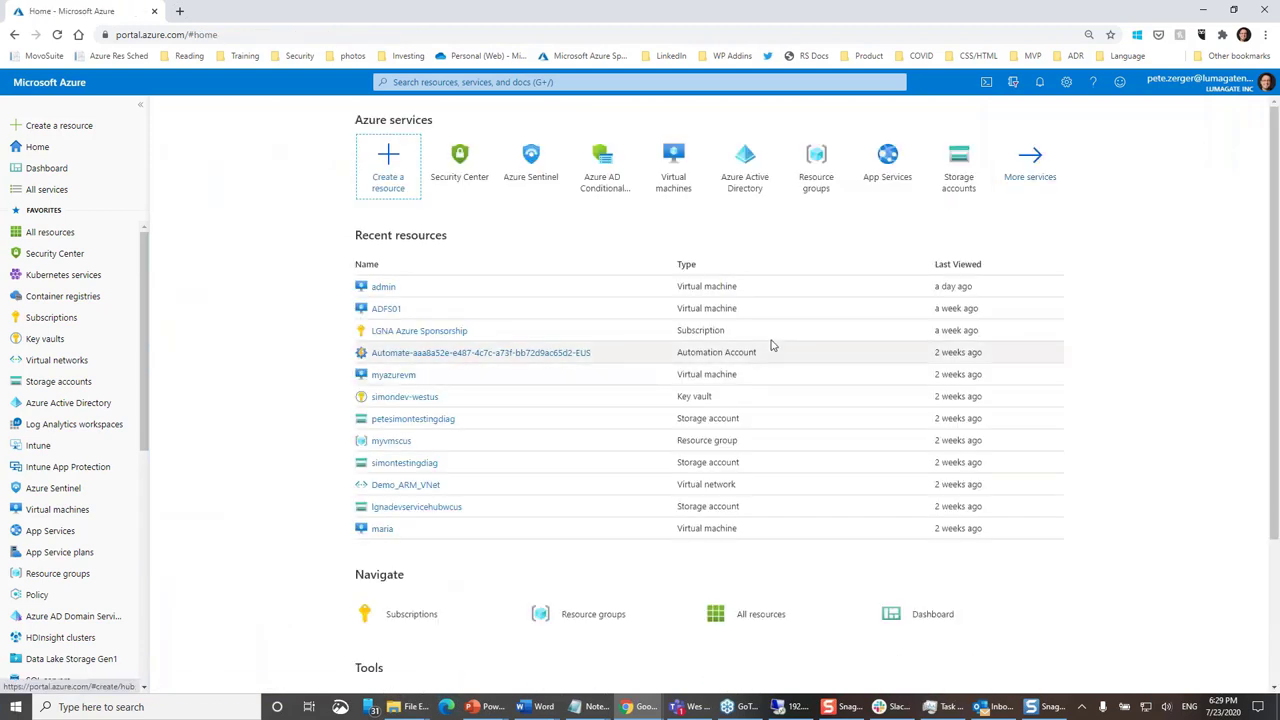
click(457, 163)
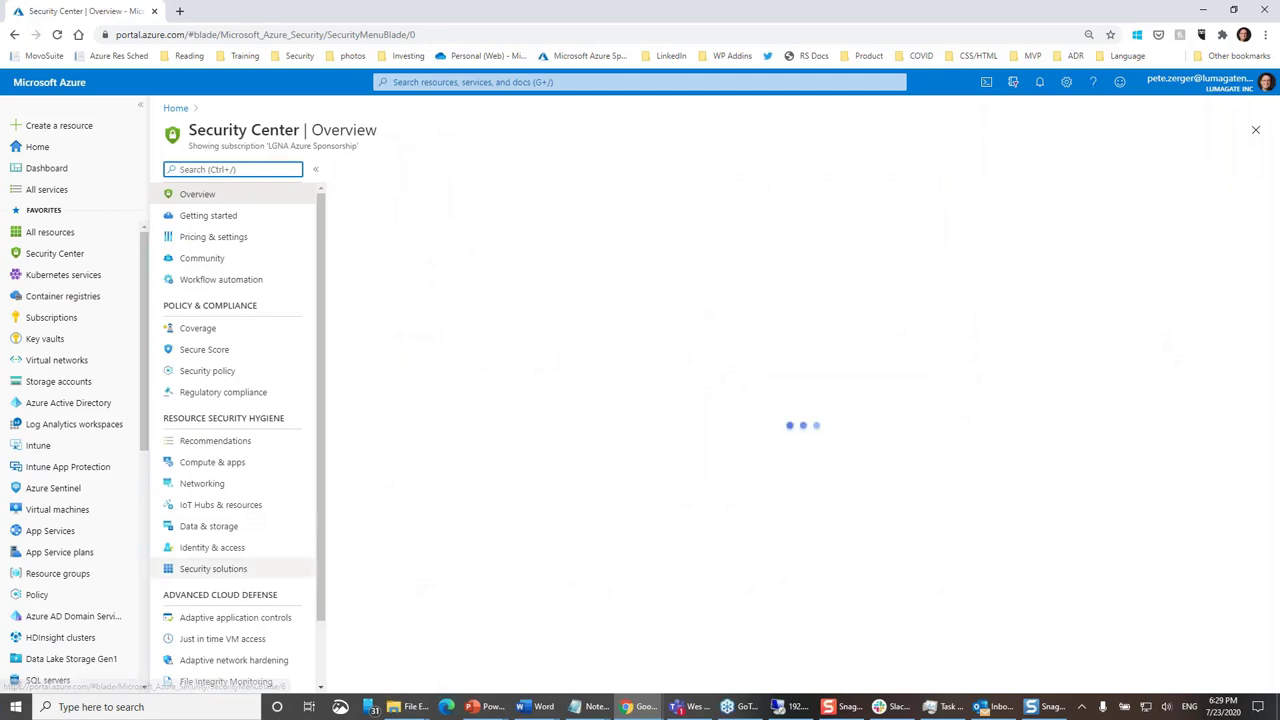
click(203, 486)
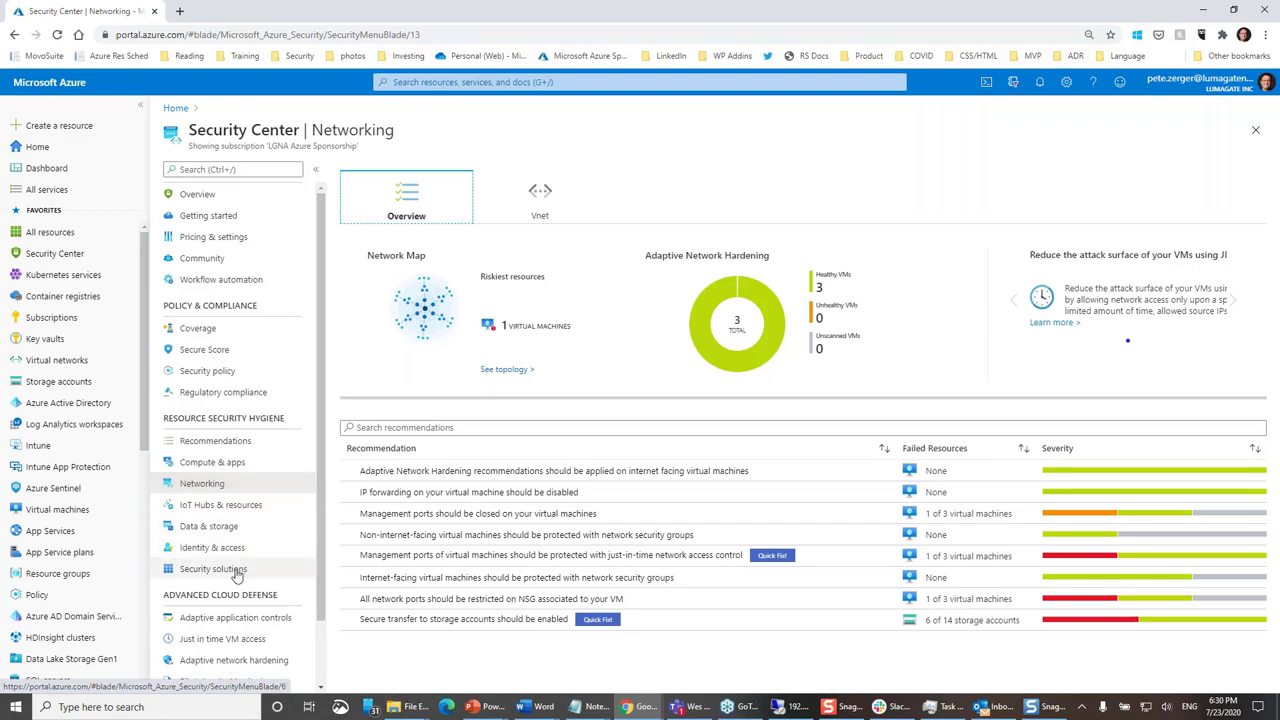
- Try a just-in-time VM access request for myazurevm with port 443 switched on, and discard it without opening the port
scroll(240, 568, down, 1)
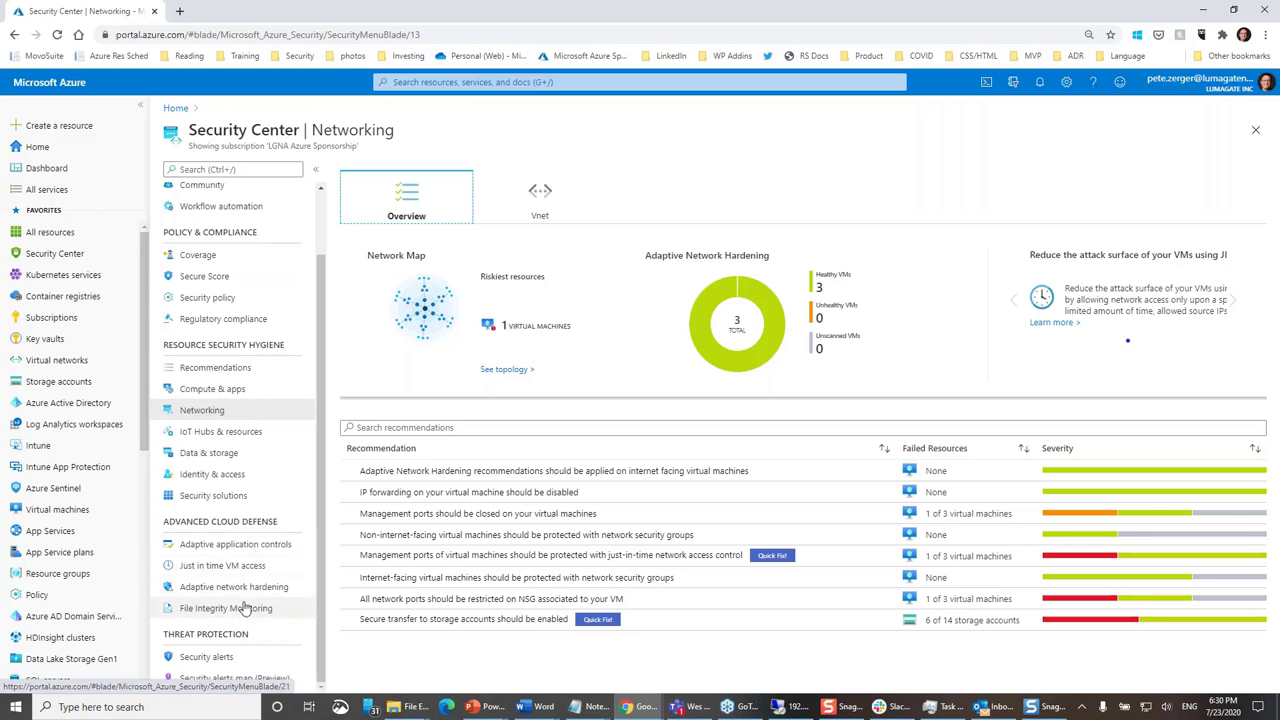
click(249, 569)
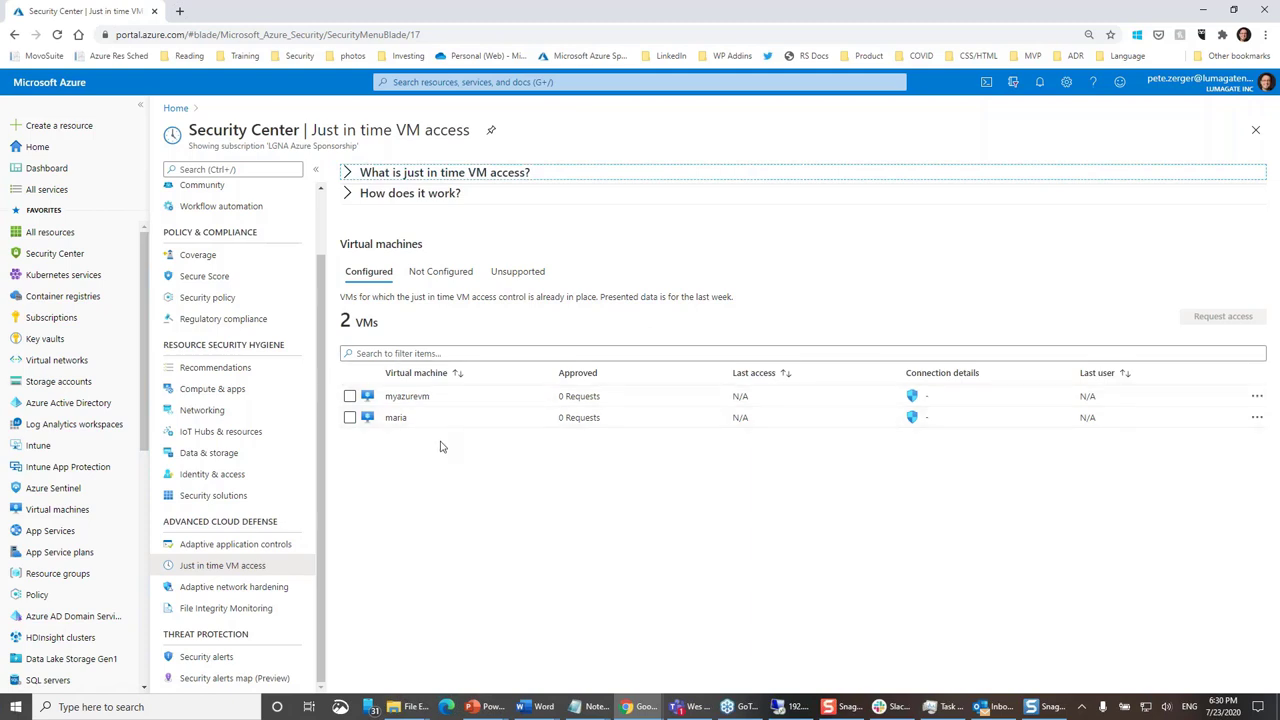
click(349, 397)
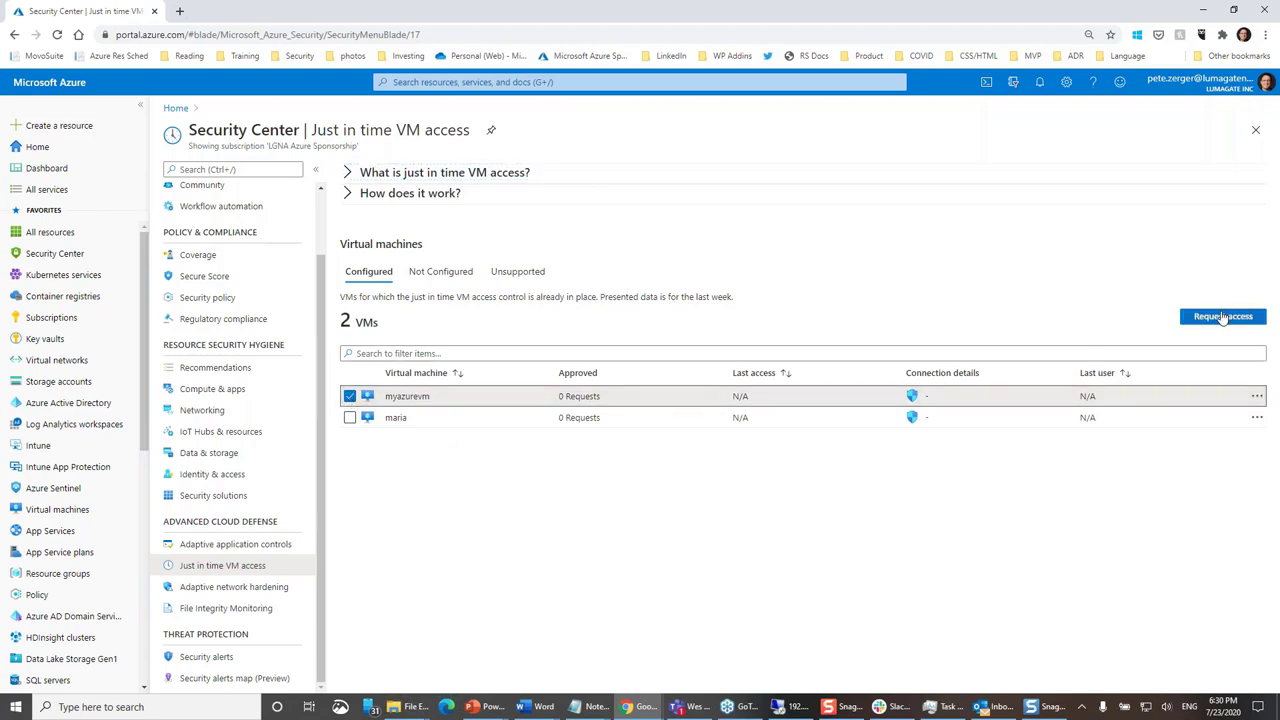
click(1222, 316)
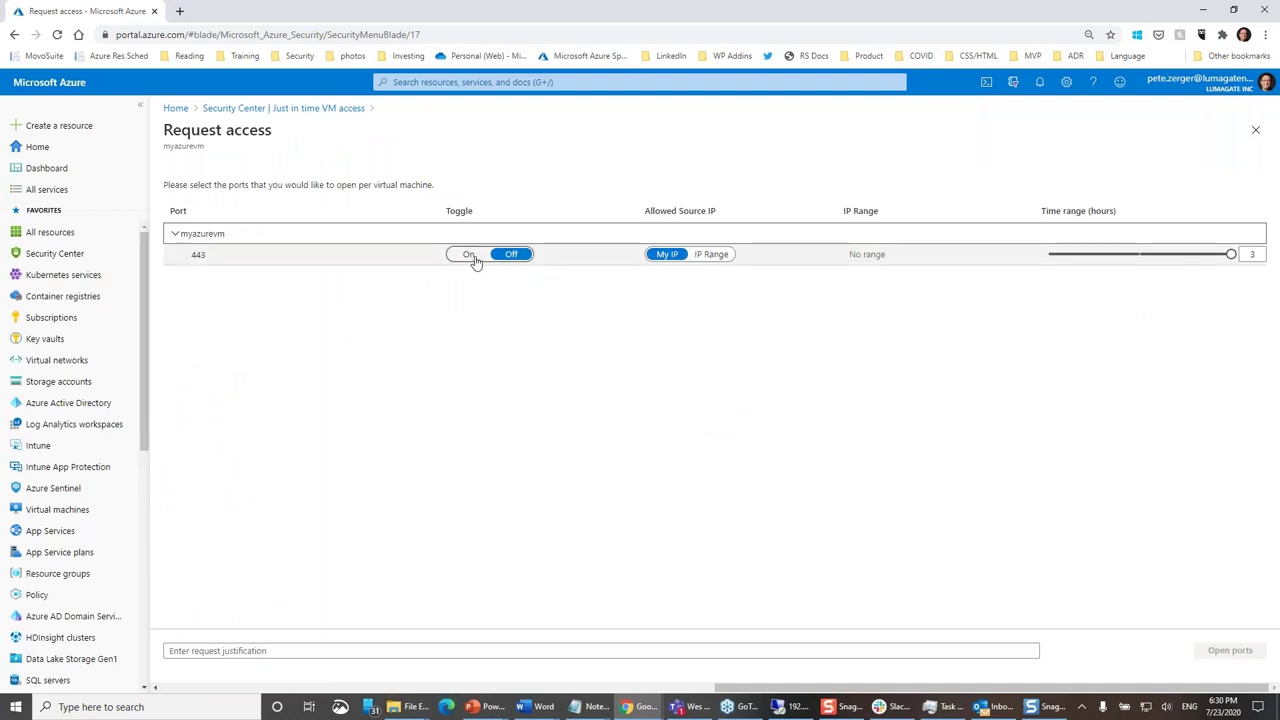
click(470, 256)
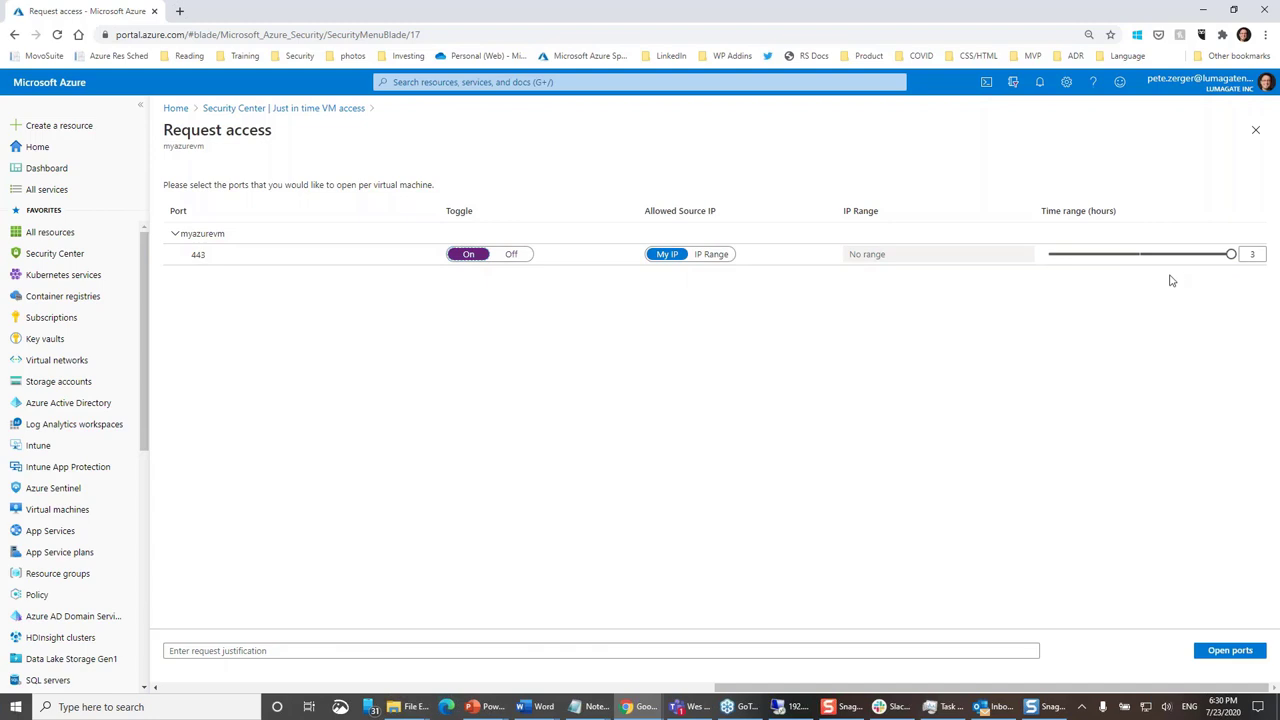
click(1253, 140)
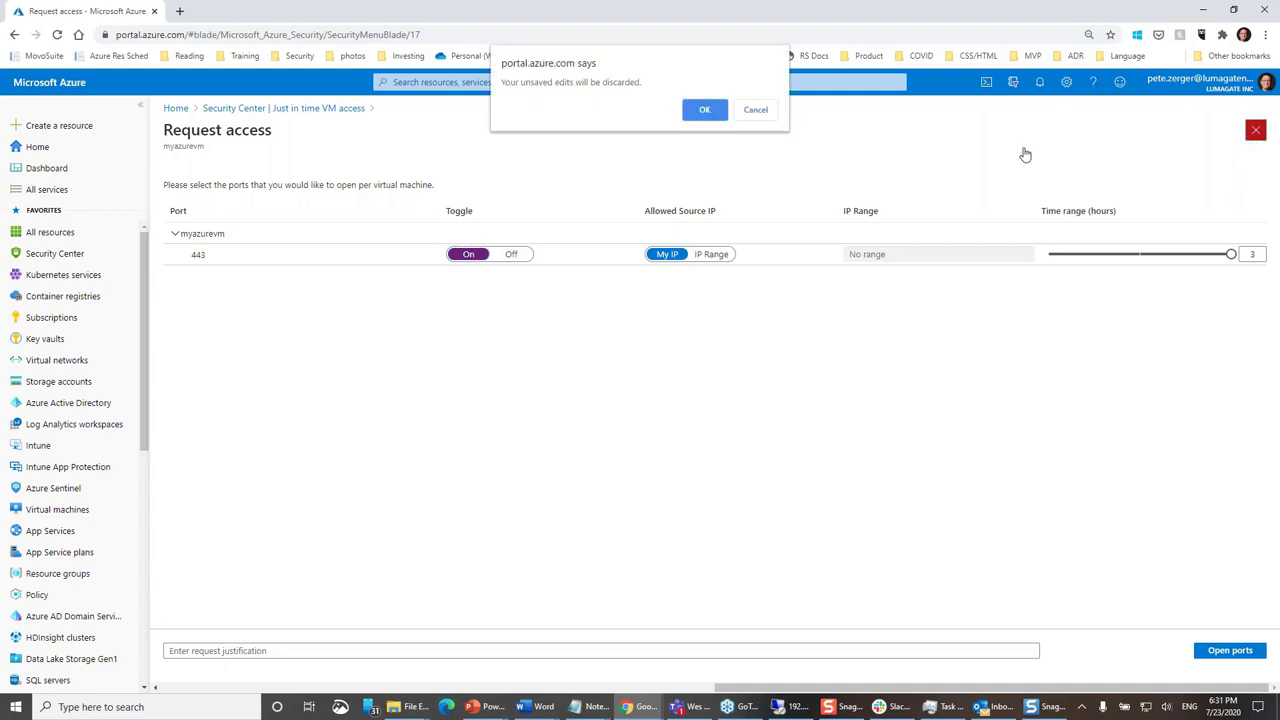
key(Return)
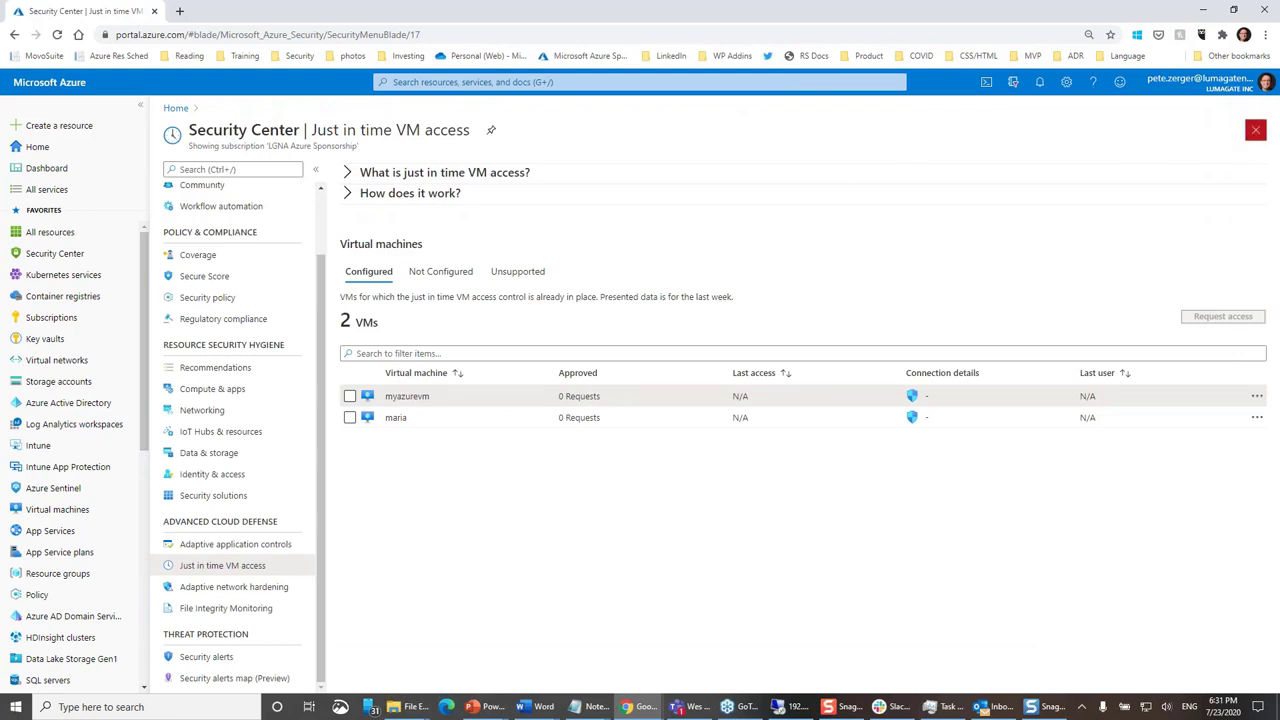
- From the reopened Security Center overview, examine the security alerts and the newest Anonymous IP address alert's attacked resources, and return to the alert list
click(1256, 130)
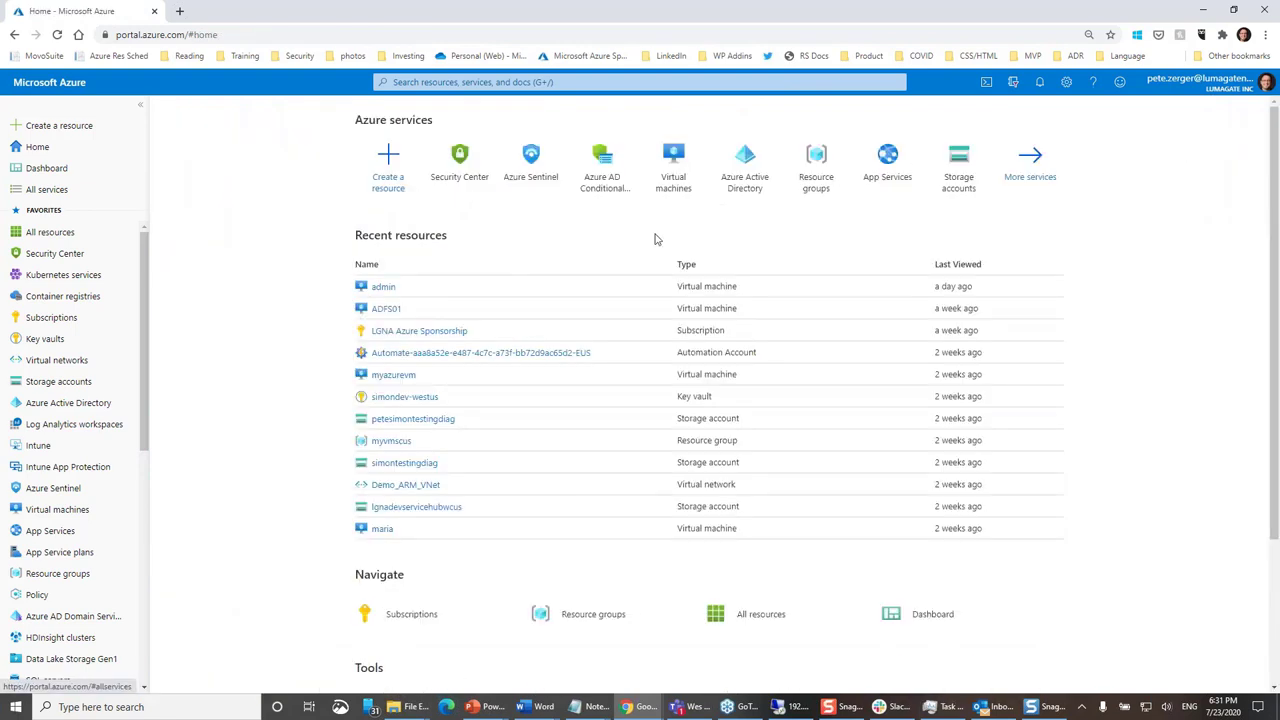
click(460, 162)
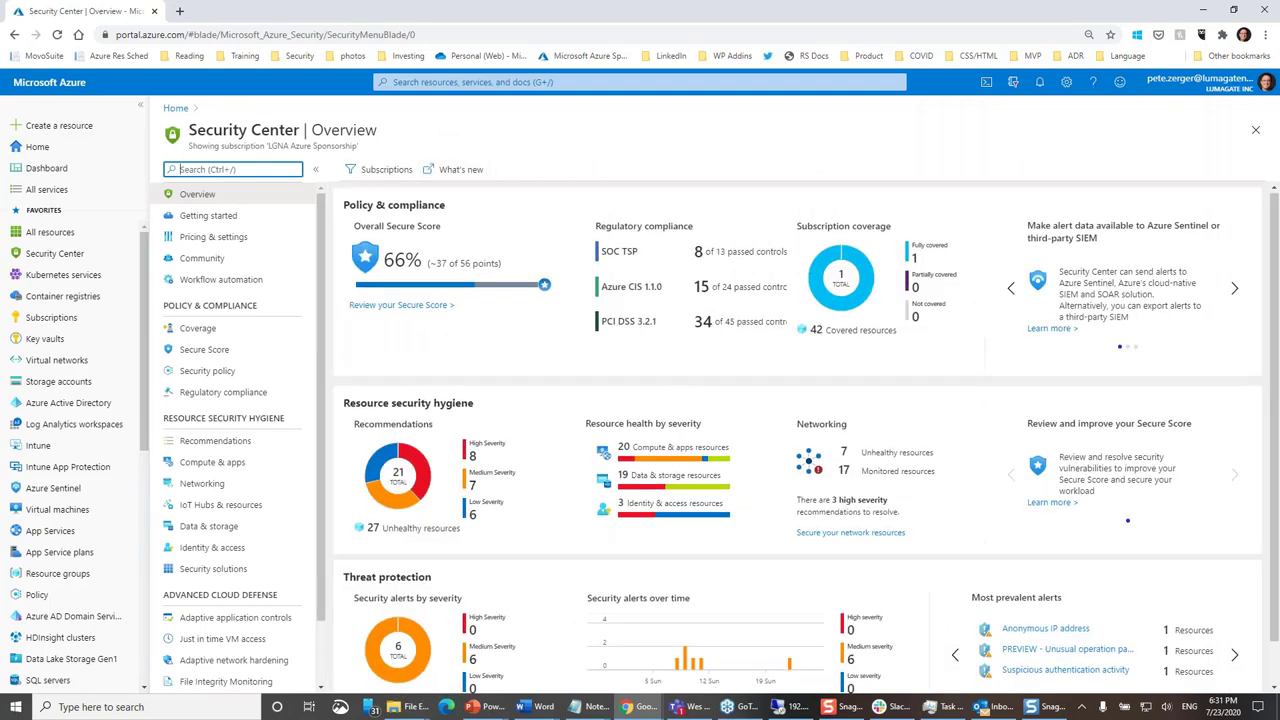
scroll(683, 403, down, 1)
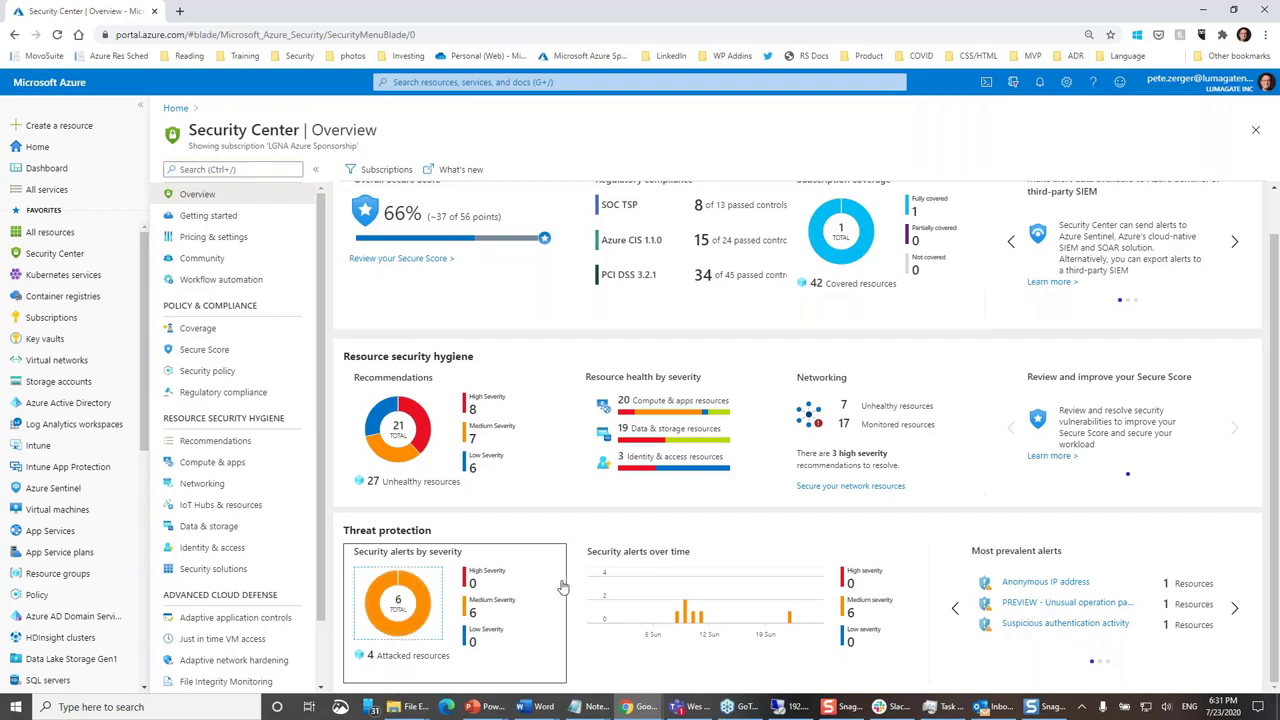
click(499, 600)
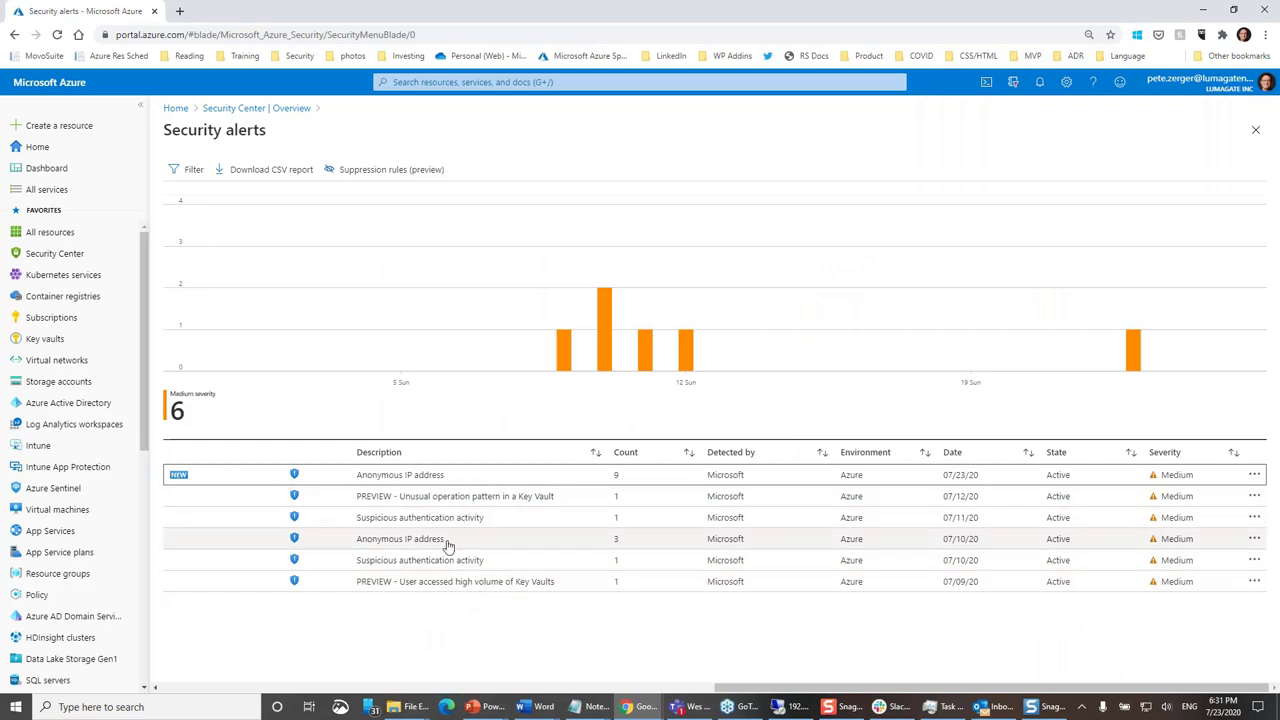
click(358, 480)
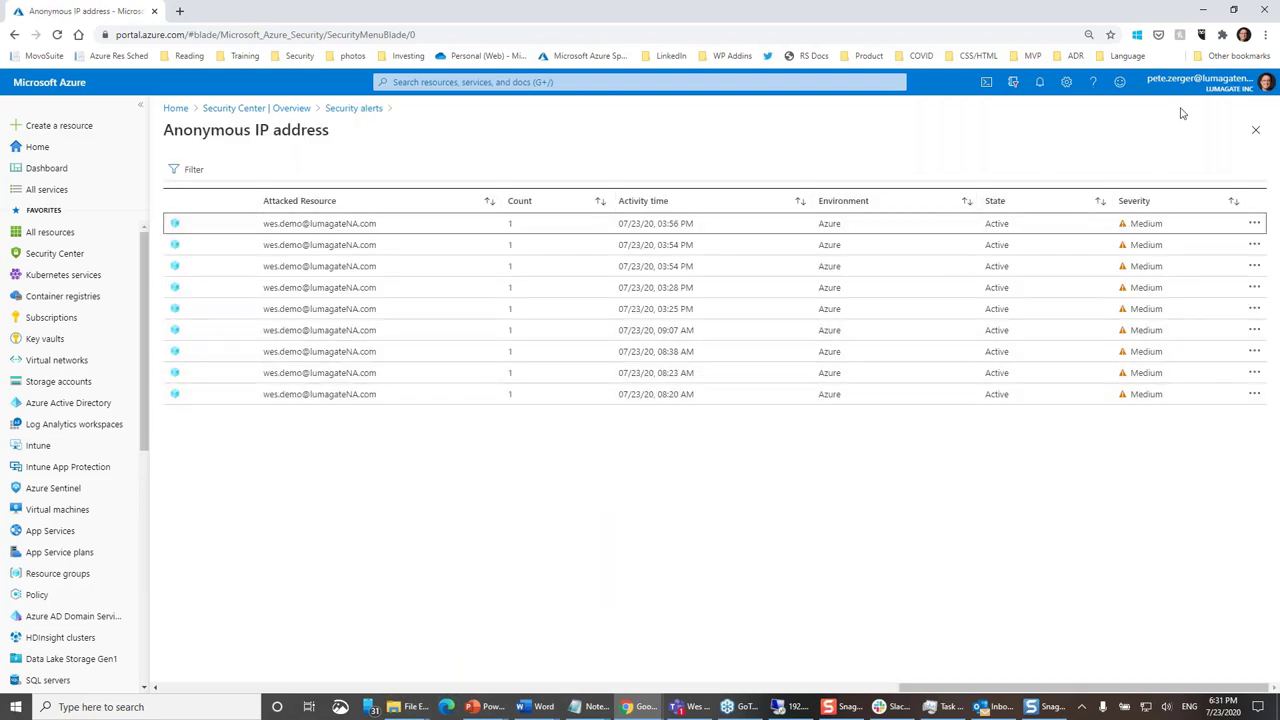
click(1256, 133)
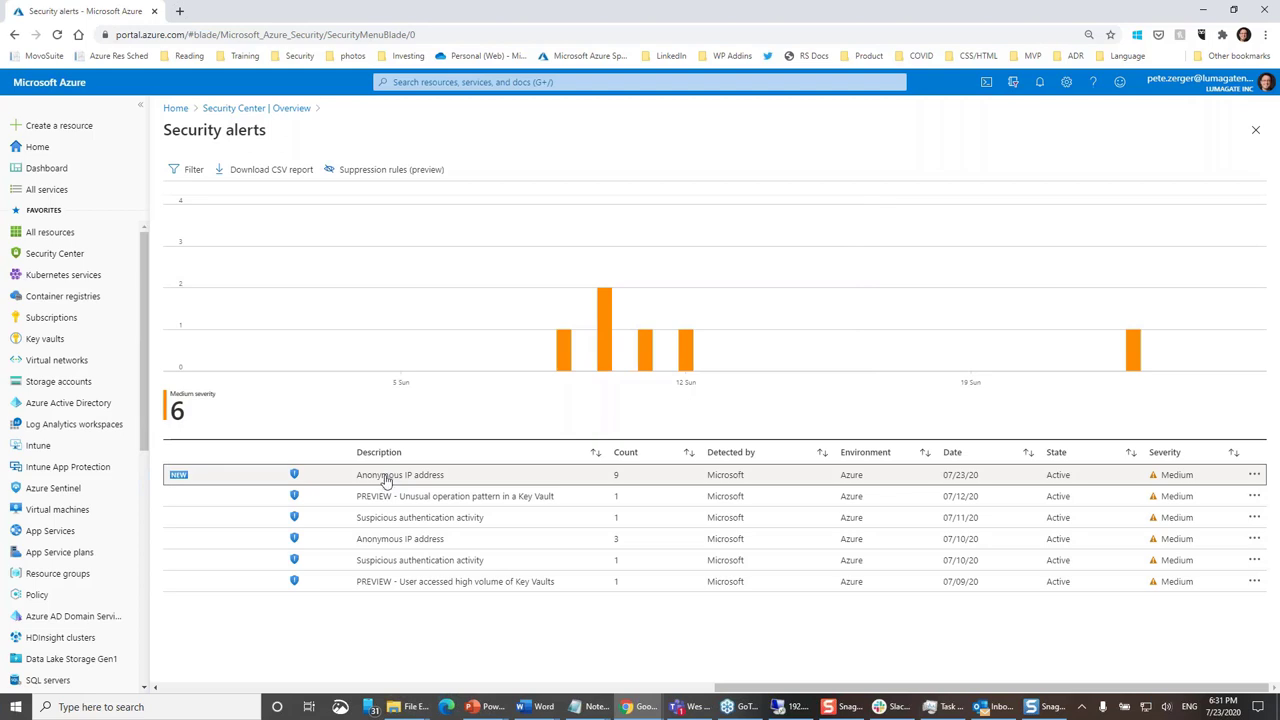
- Review the pricing tier of the LGNA Azure Sponsorship subscription, comparing Free and Standard and the plans per resource type, and return to Pricing & settings
click(69, 256)
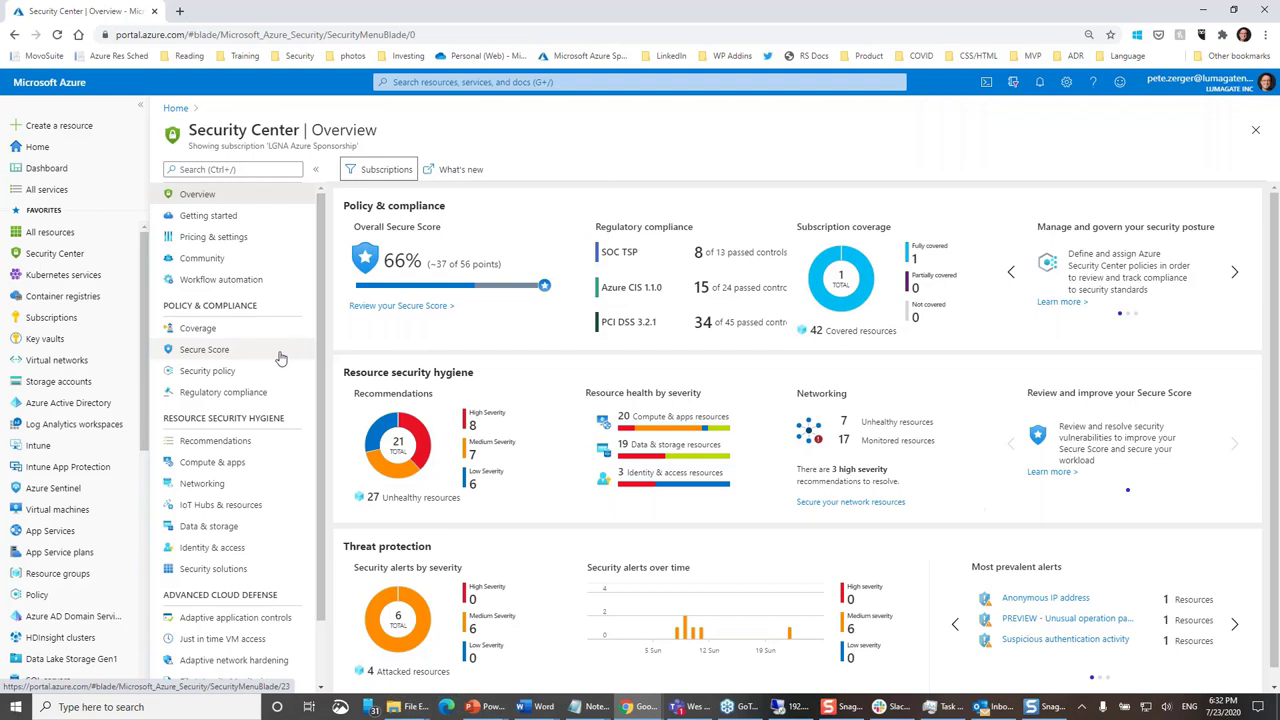
click(232, 239)
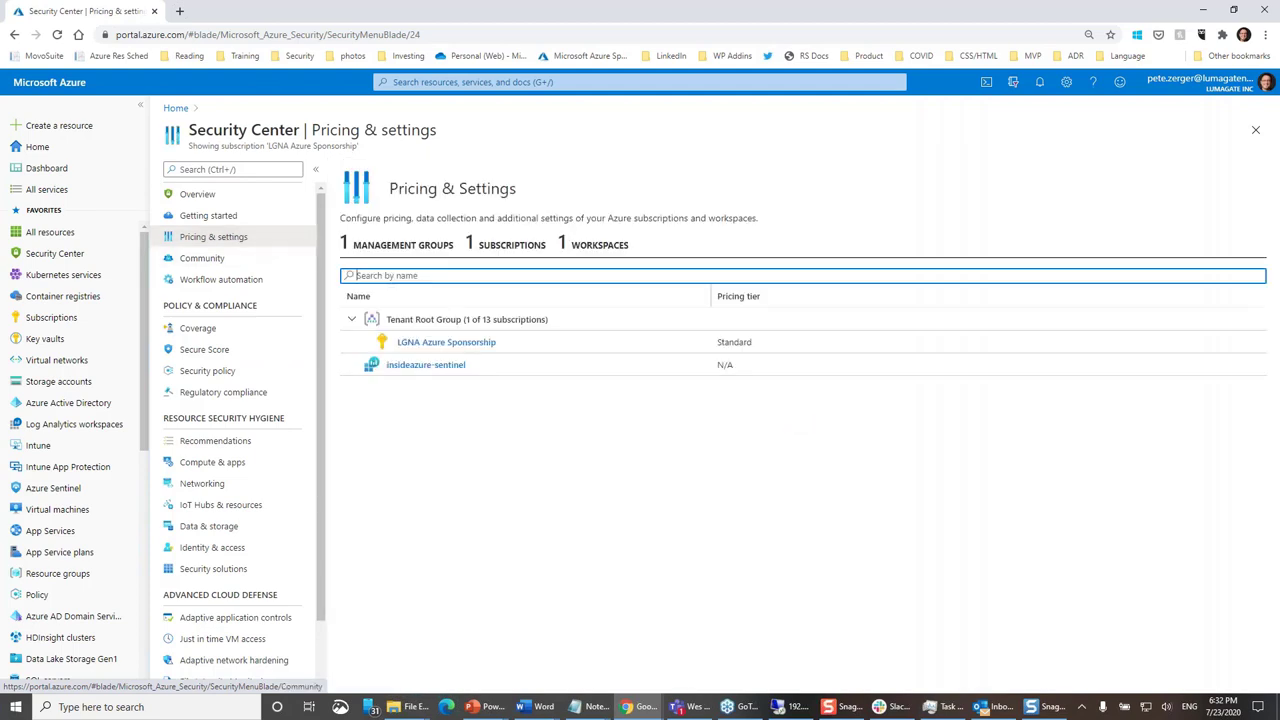
click(437, 344)
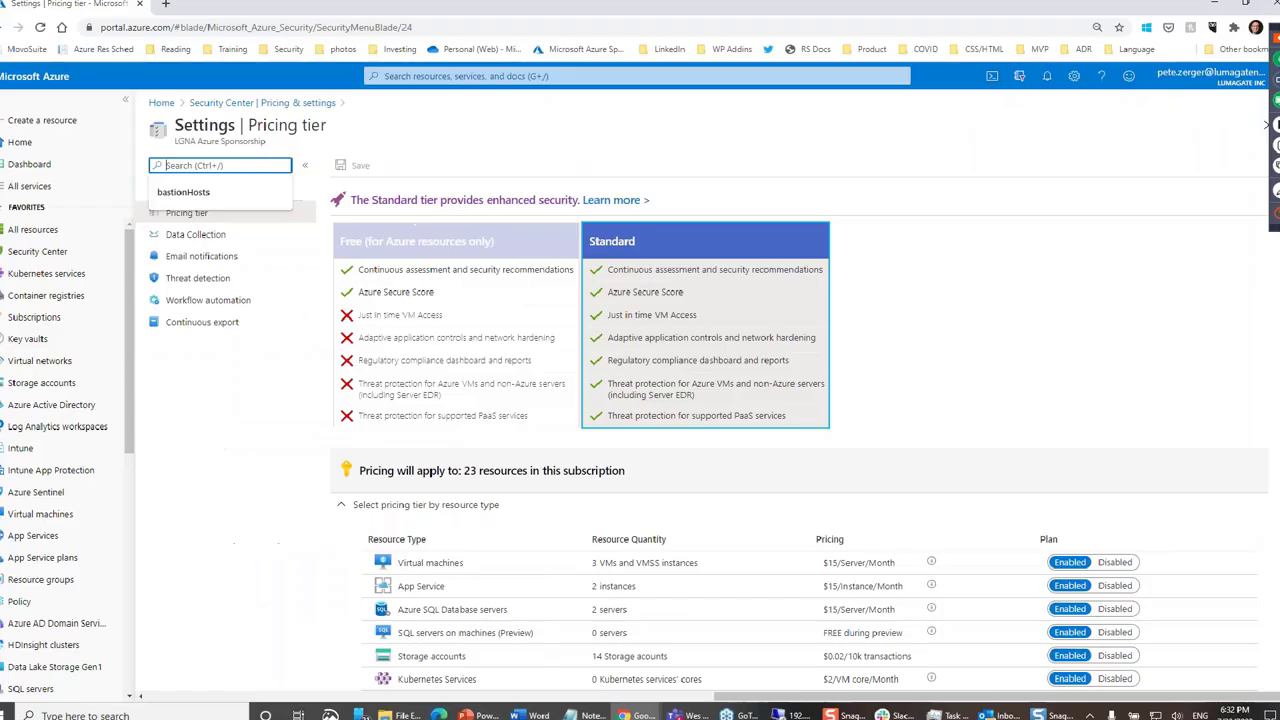
scroll(885, 365, down, 3)
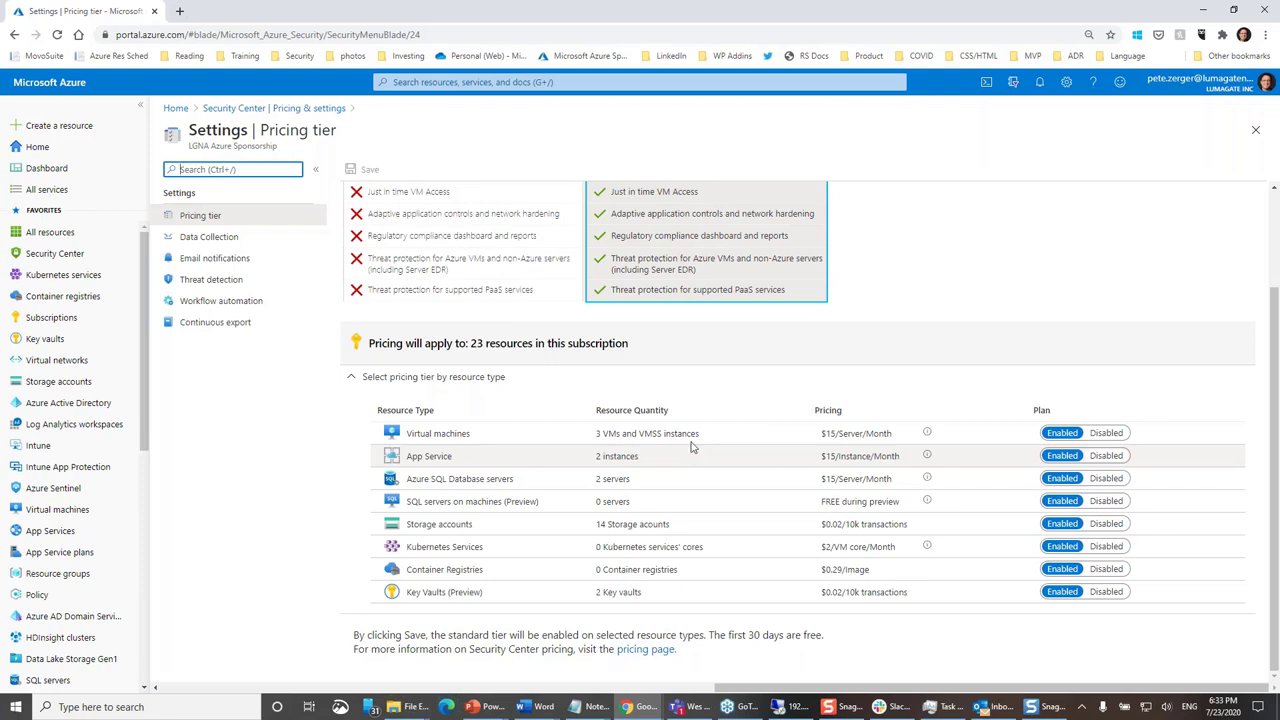
scroll(717, 400, up, 1)
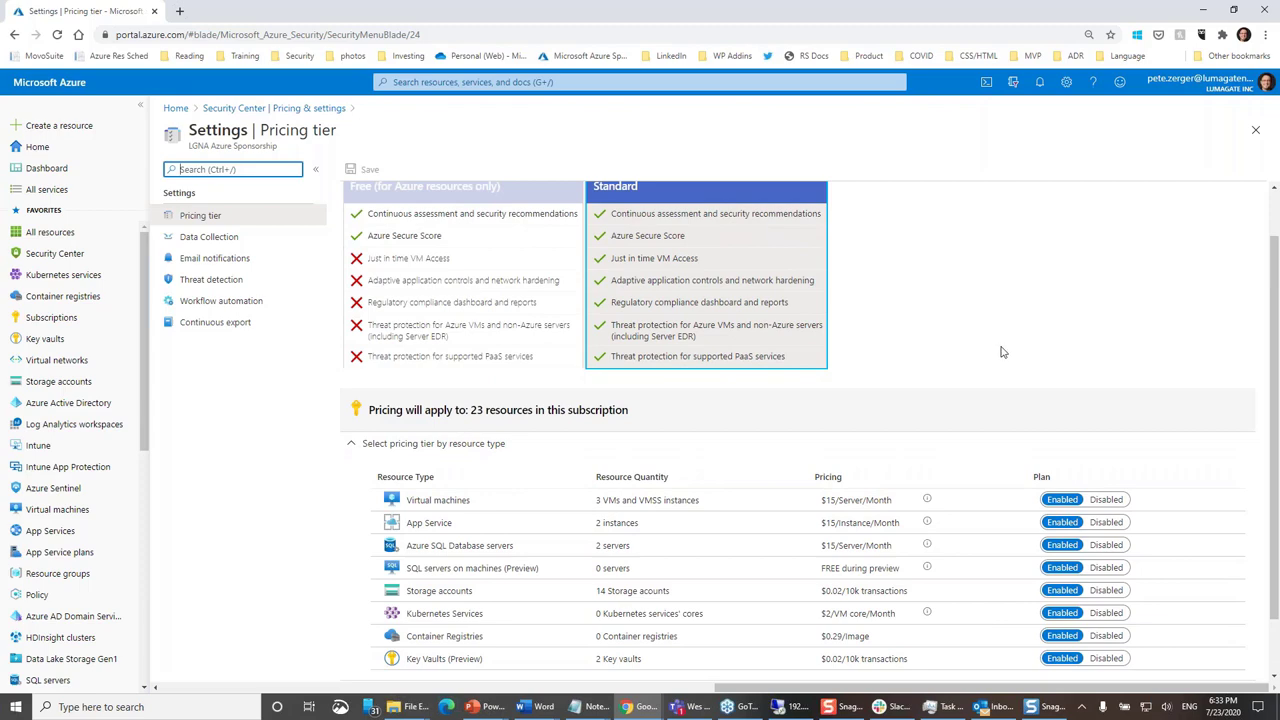
scroll(998, 350, up, 1)
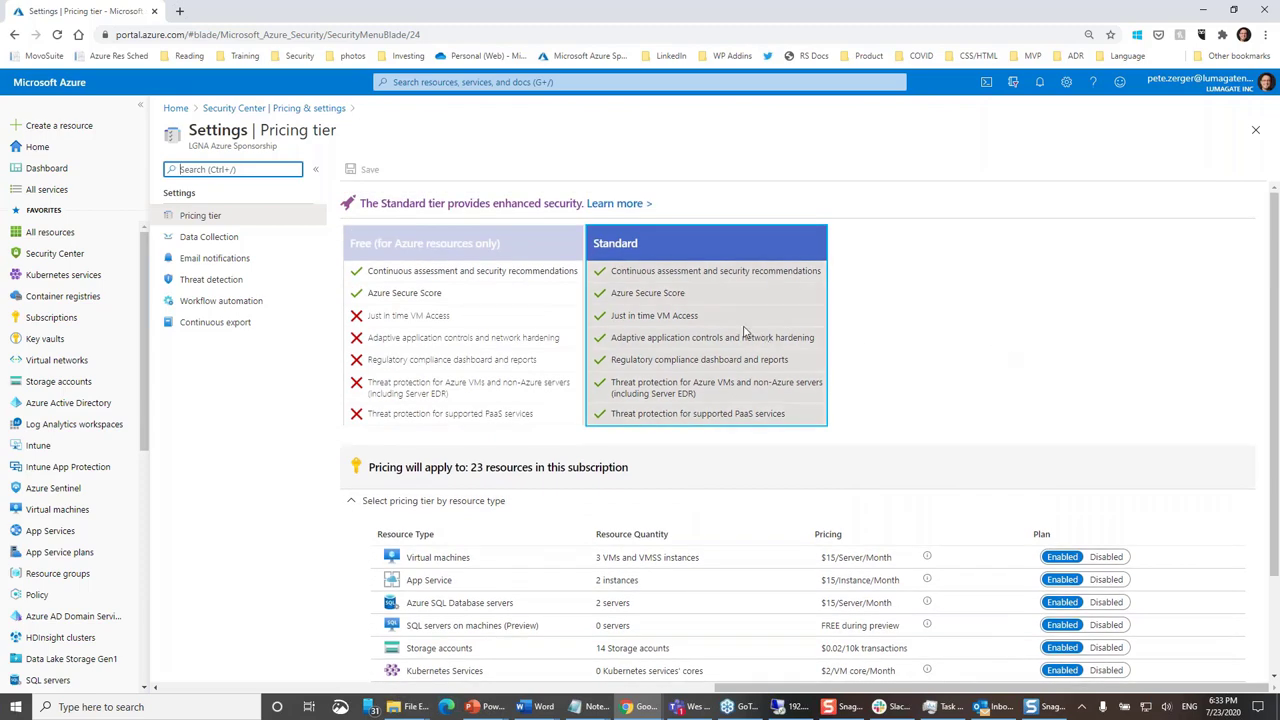
scroll(880, 382, down, 2)
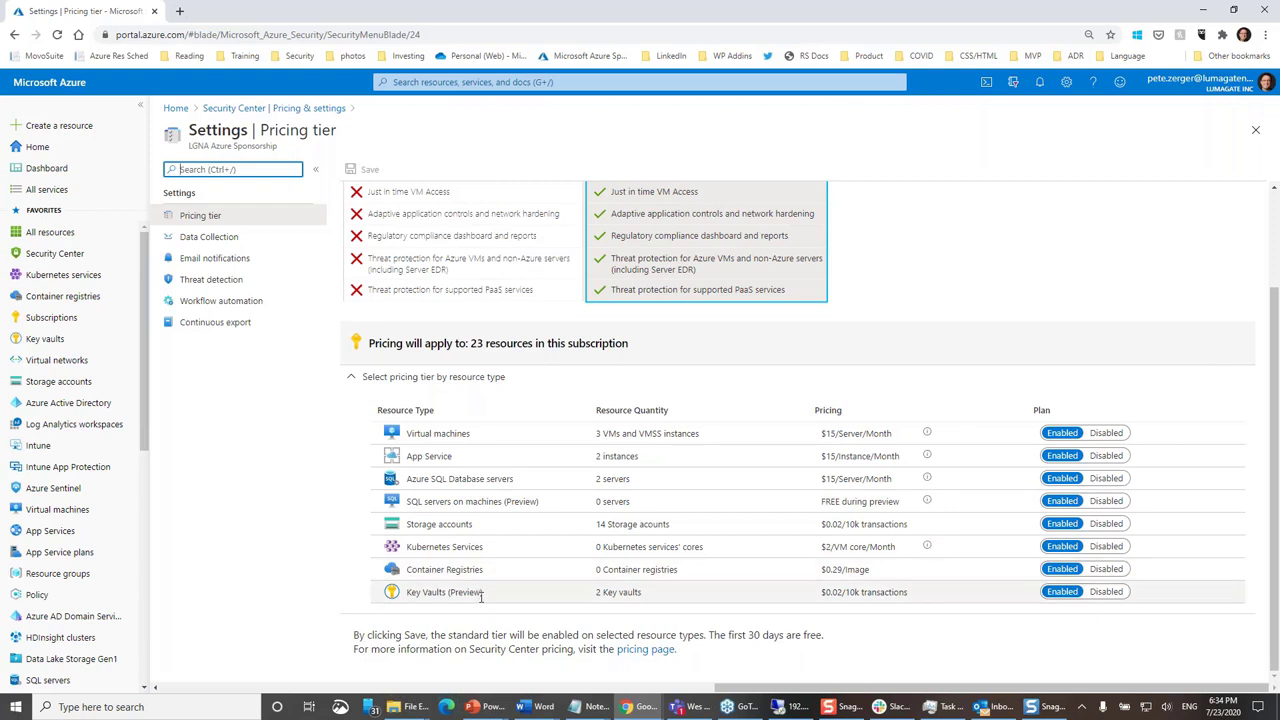
click(312, 109)
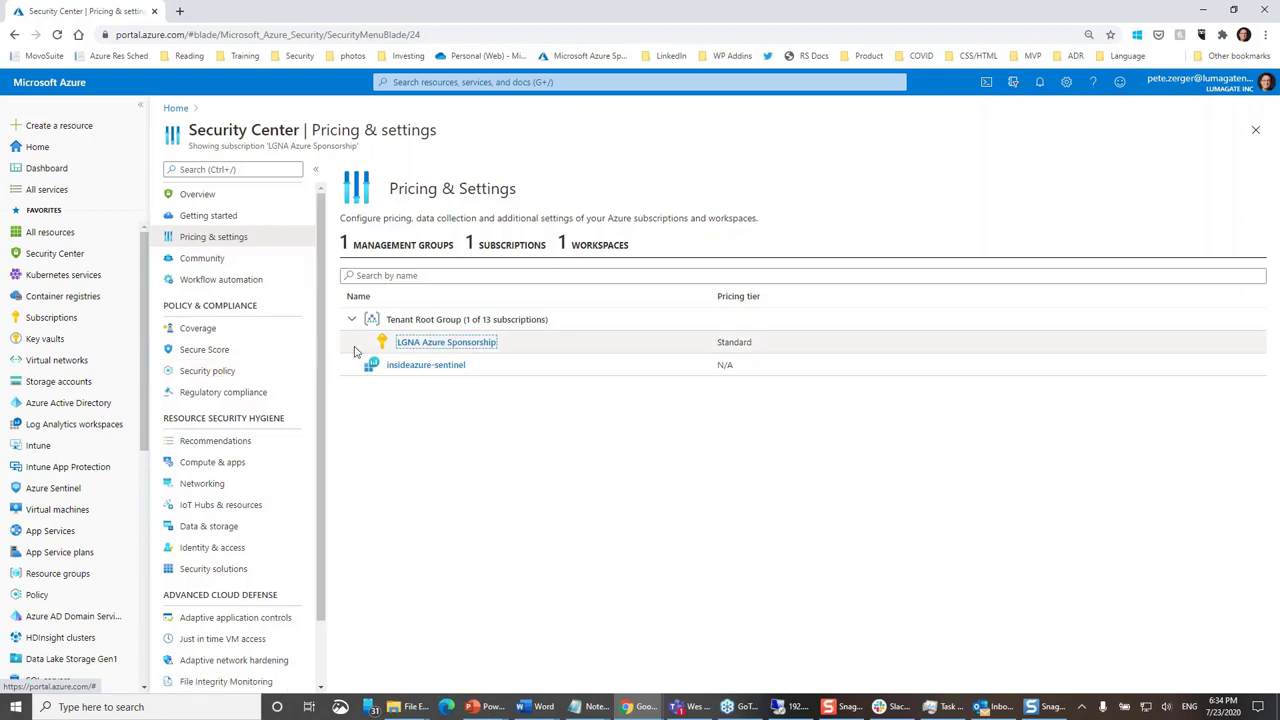
- View the effective security policy assigned to the LGNA Azure Sponsorship subscription
click(237, 375)
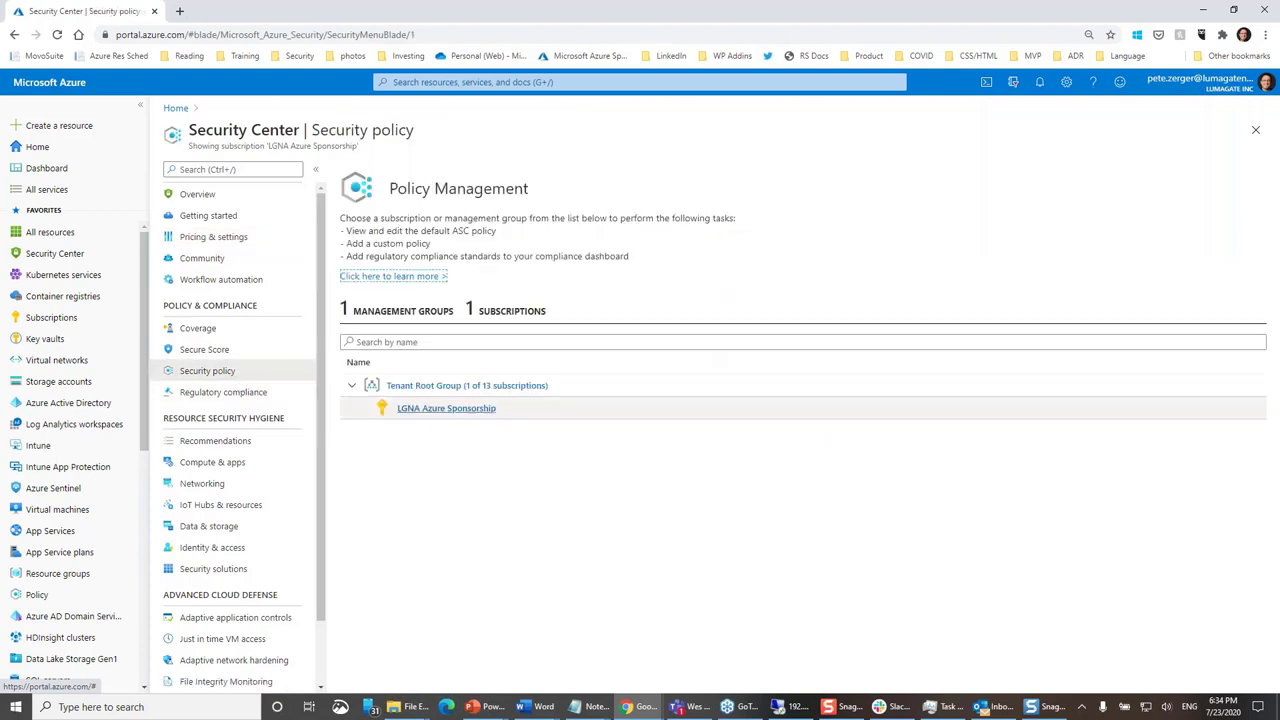
click(420, 409)
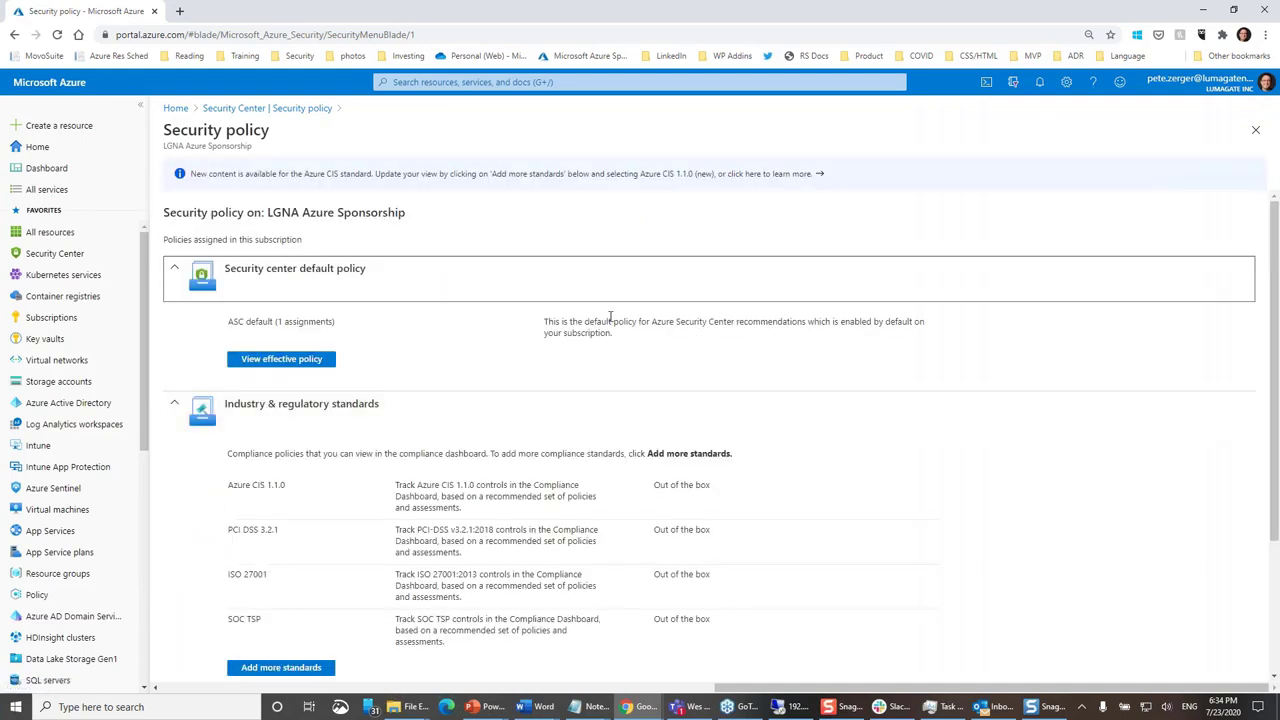
click(300, 360)
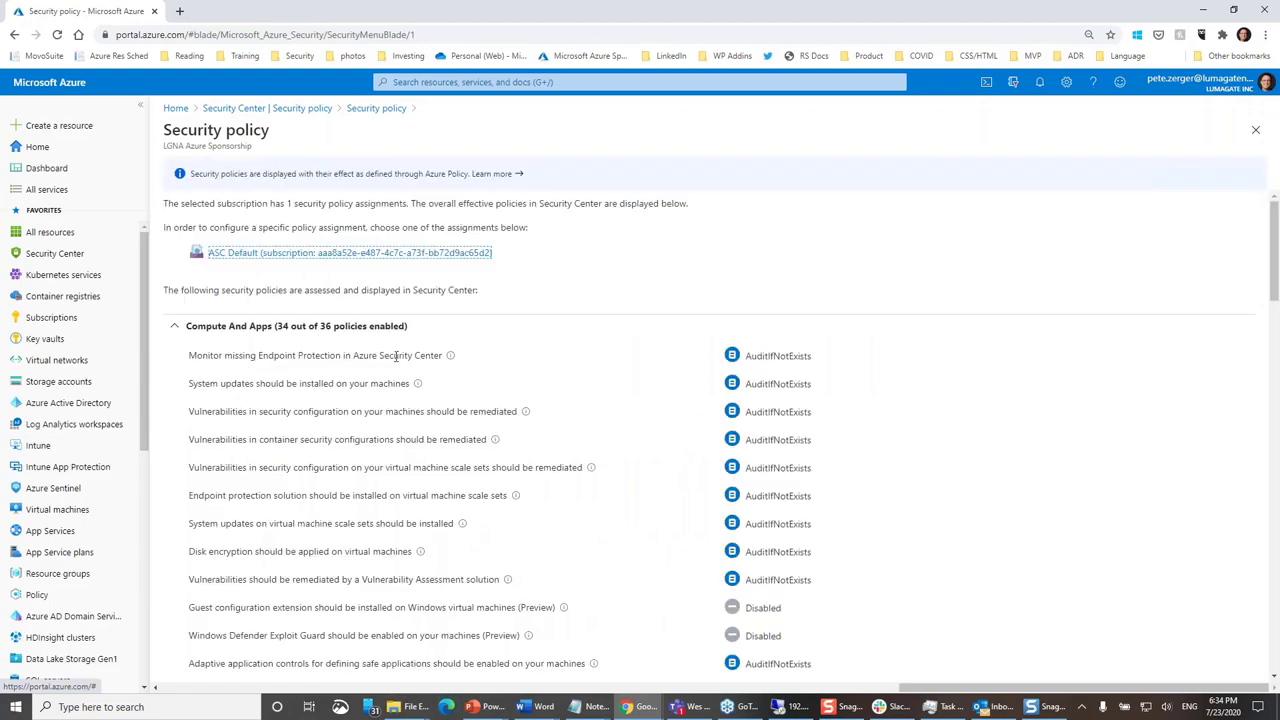
scroll(597, 375, down, 1)
scroll(515, 343, up, 1)
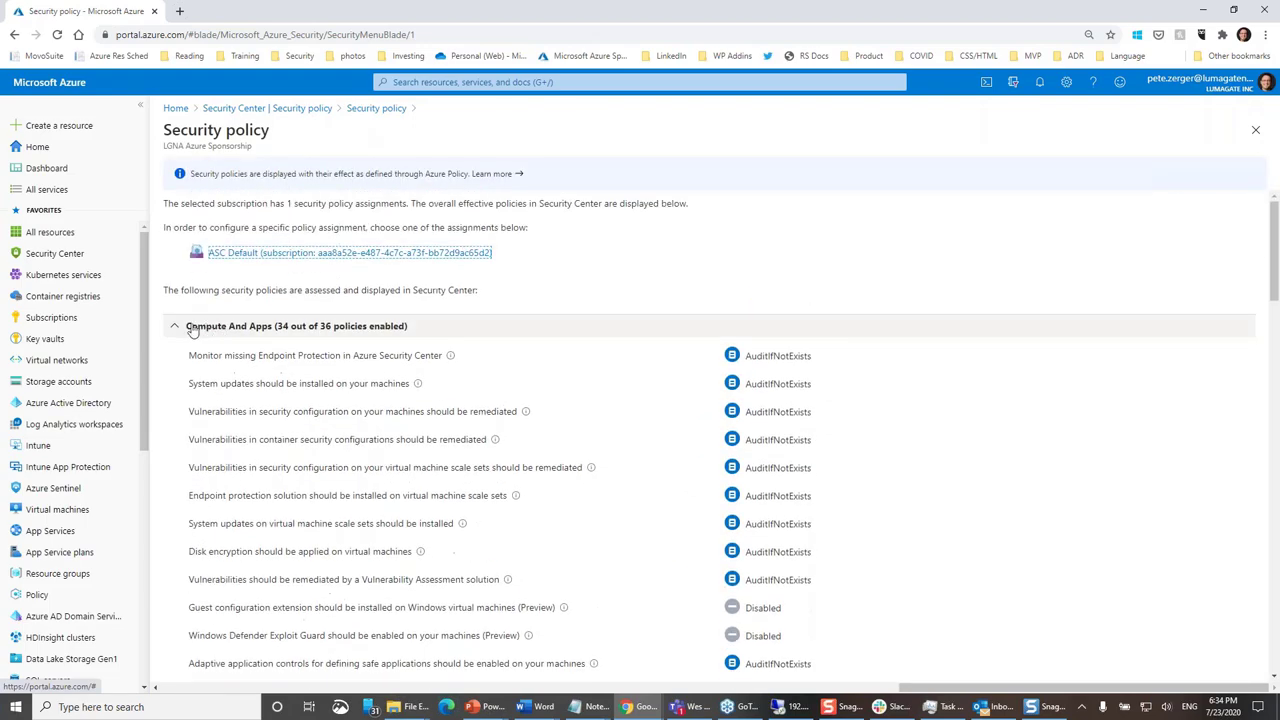
- Collapse the Compute And Apps, Network, Data and Identity policy categories, briefly checking the Data policies again
click(178, 330)
click(174, 350)
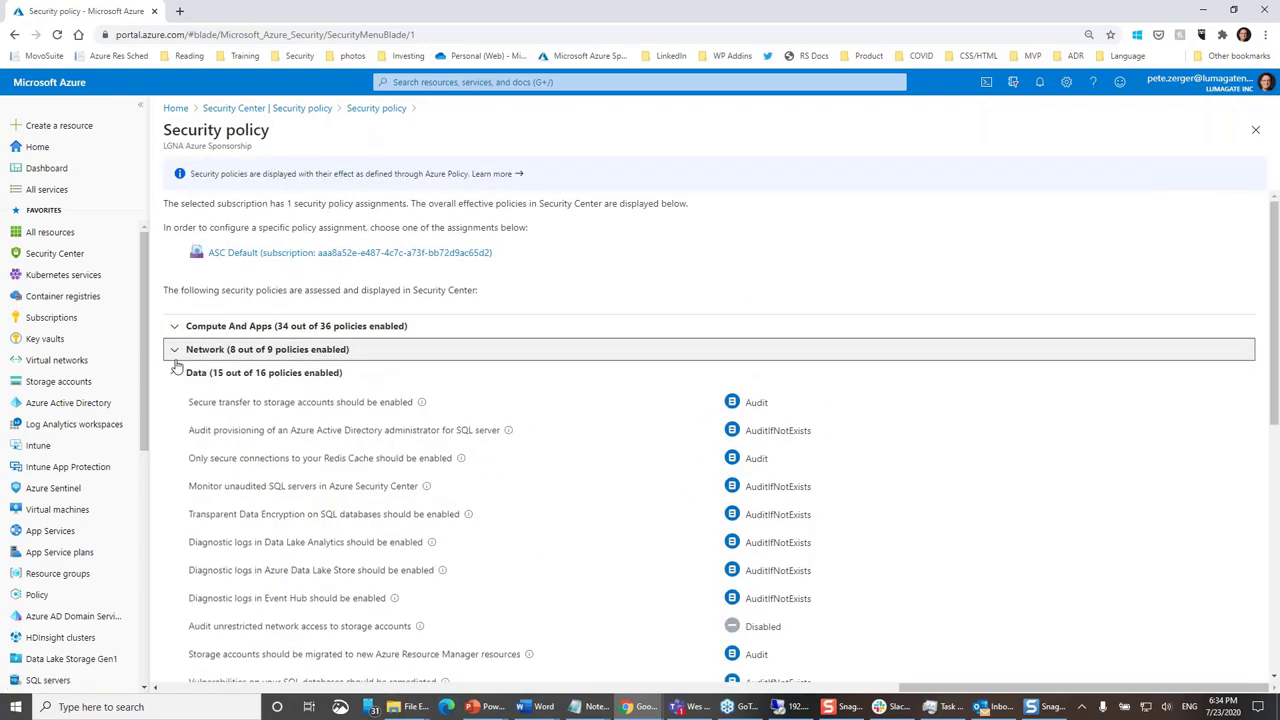
click(174, 373)
click(175, 398)
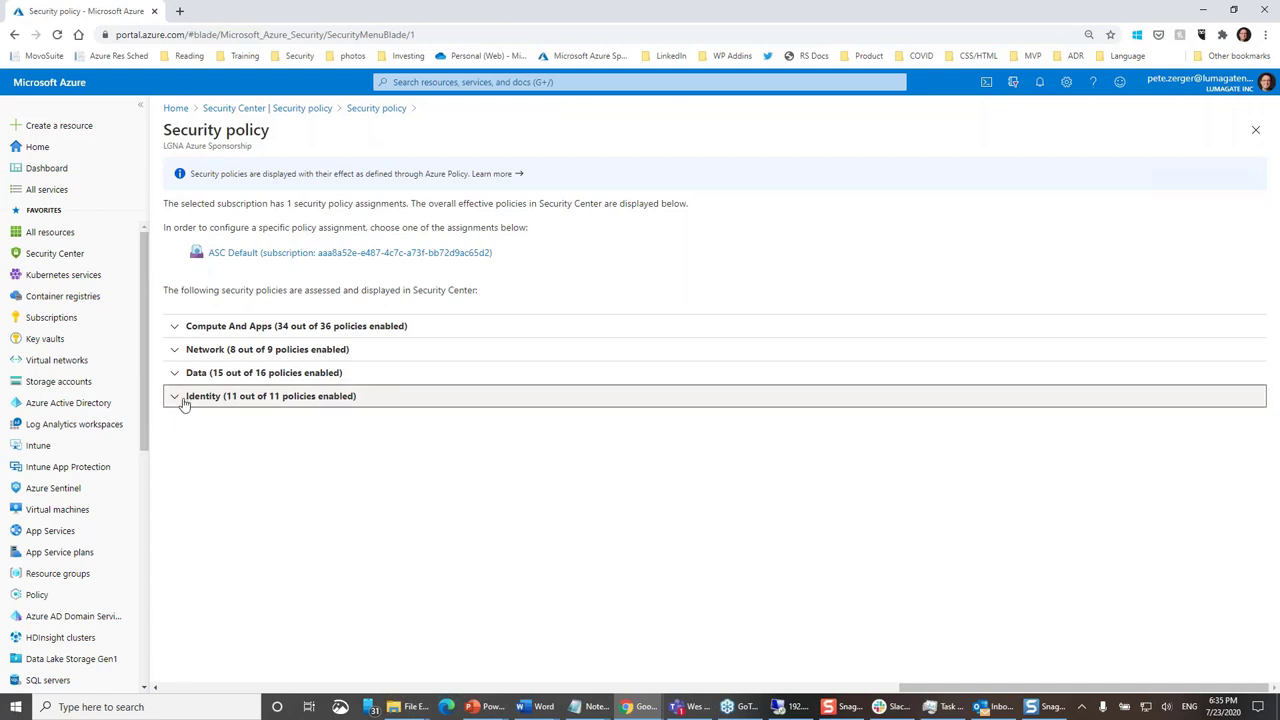
click(179, 375)
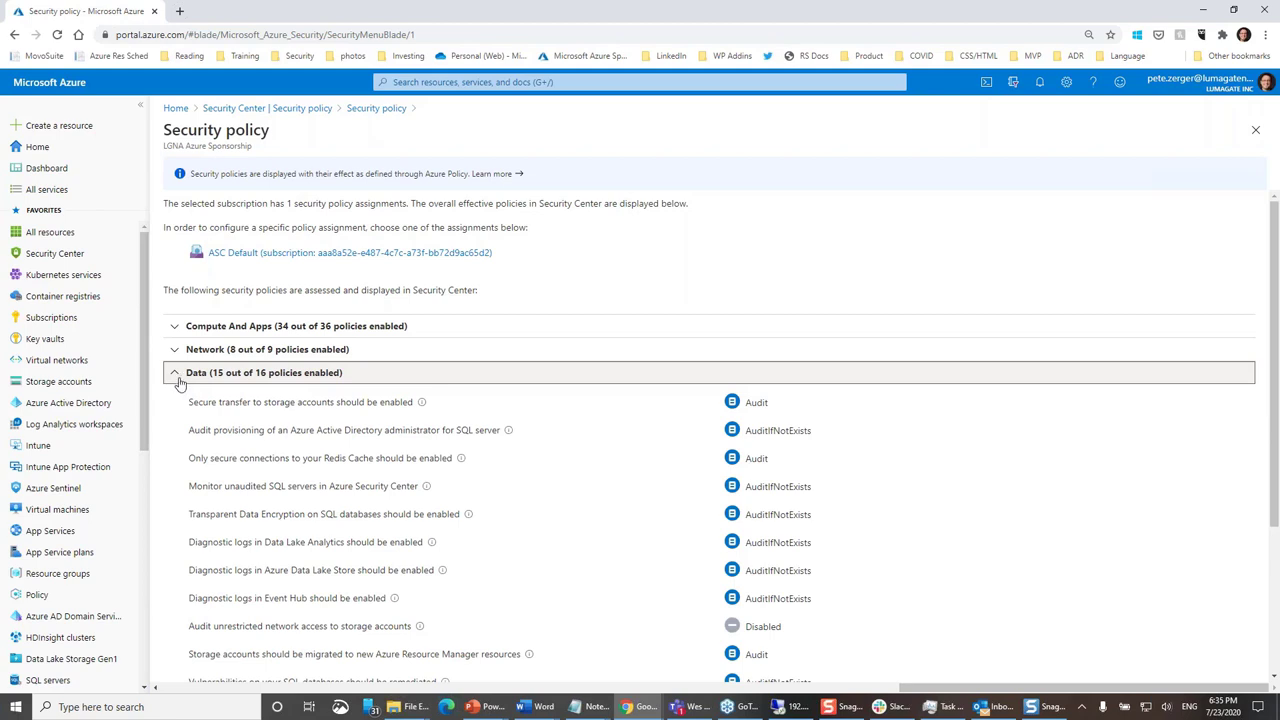
click(178, 381)
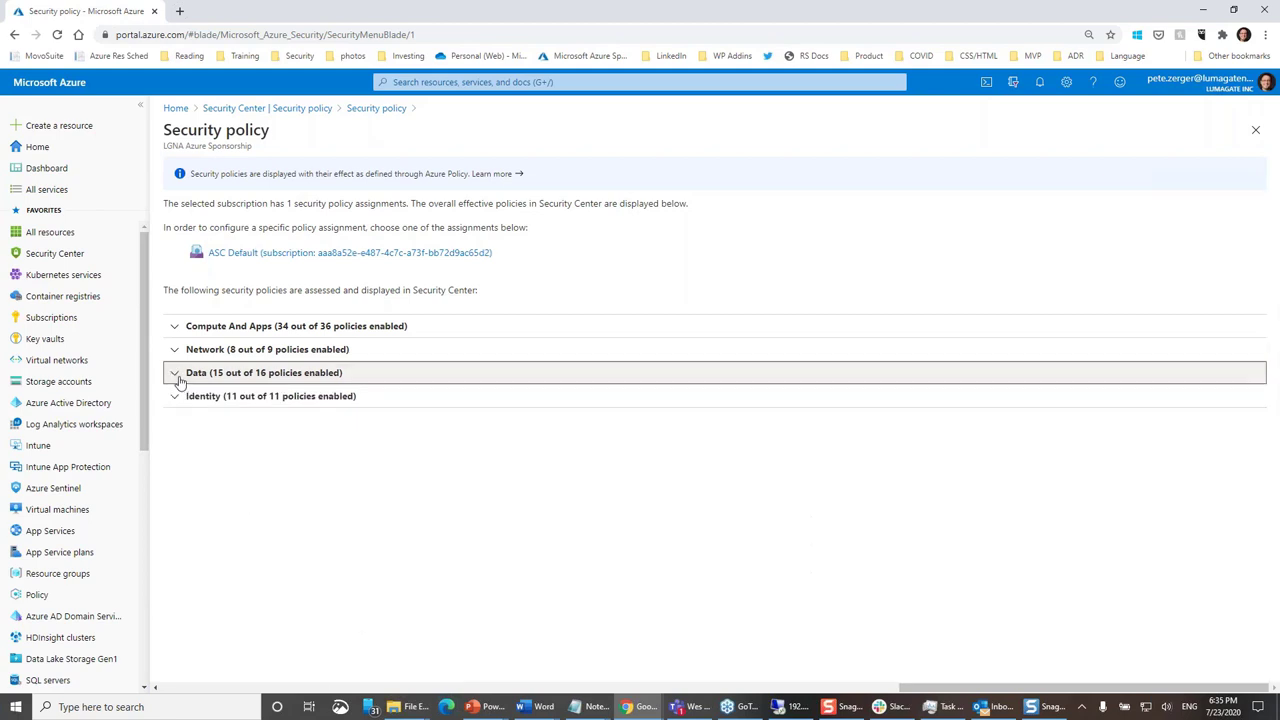
- Expand the Compute And Apps policy category, examine its policies and their effects such as adaptive application controls, and collapse it
click(174, 330)
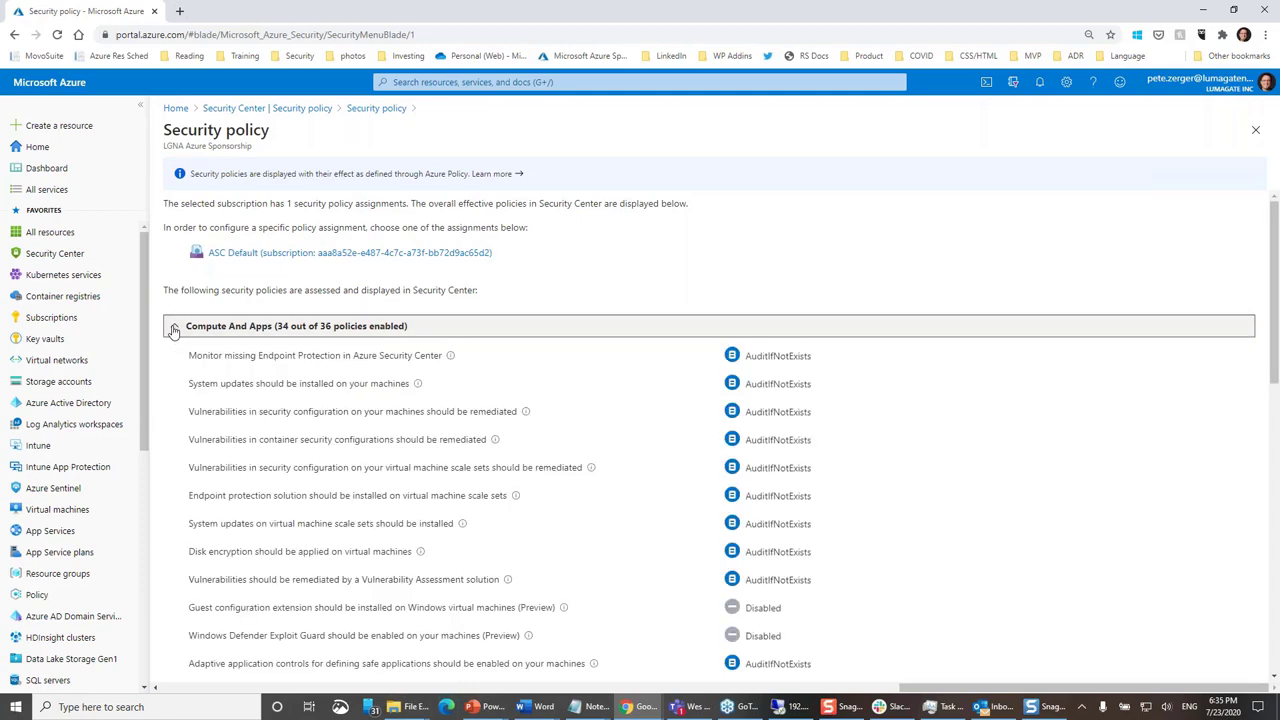
scroll(459, 455, down, 3)
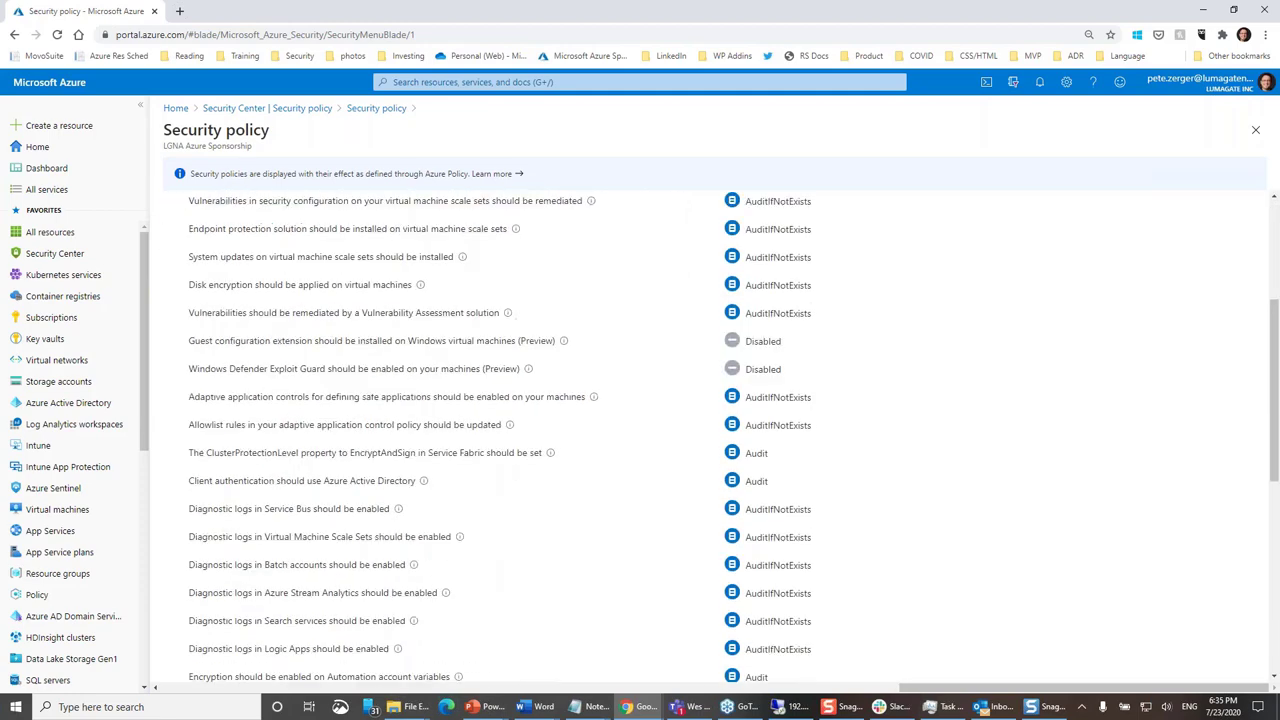
scroll(740, 415, up, 2)
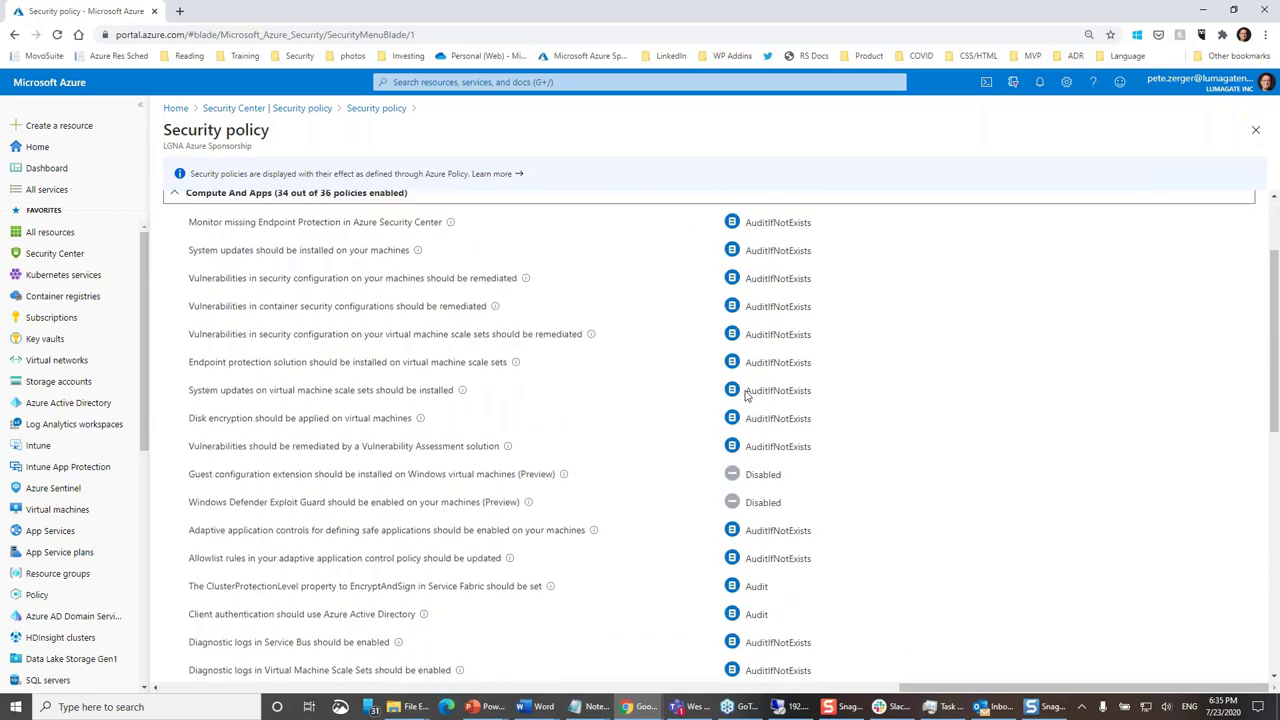
scroll(743, 396, down, 2)
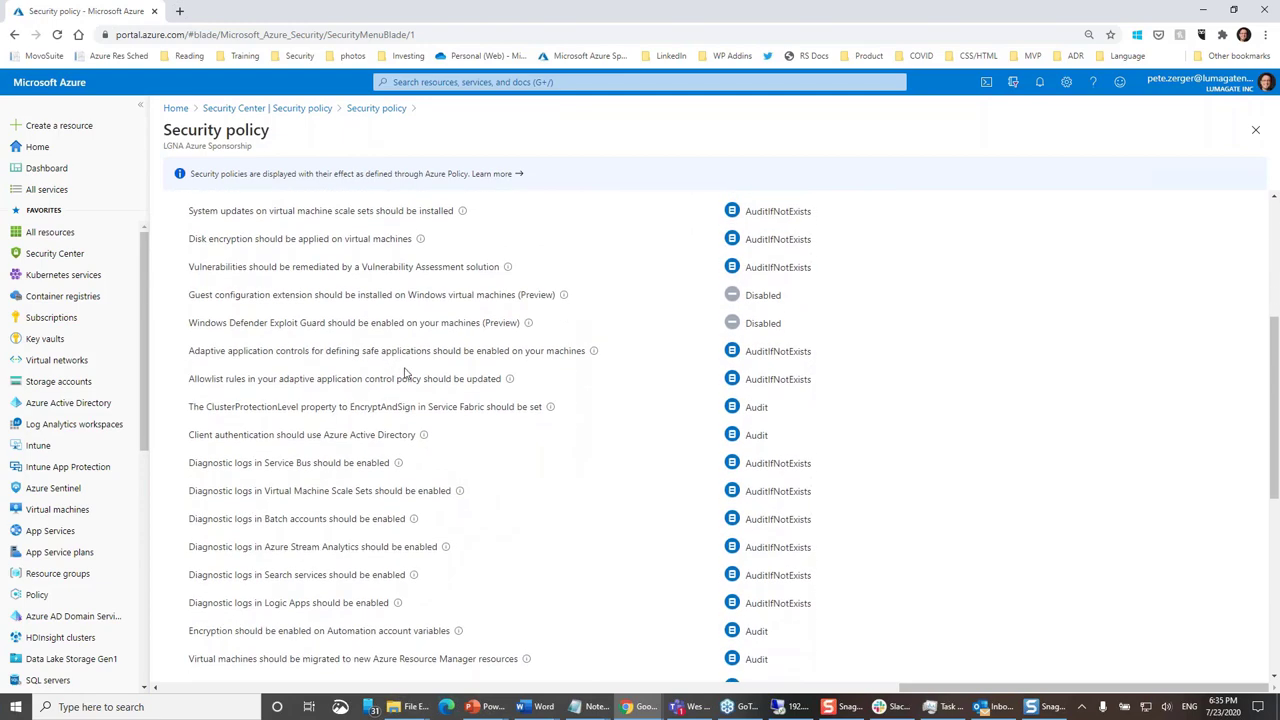
scroll(775, 375, down, 1)
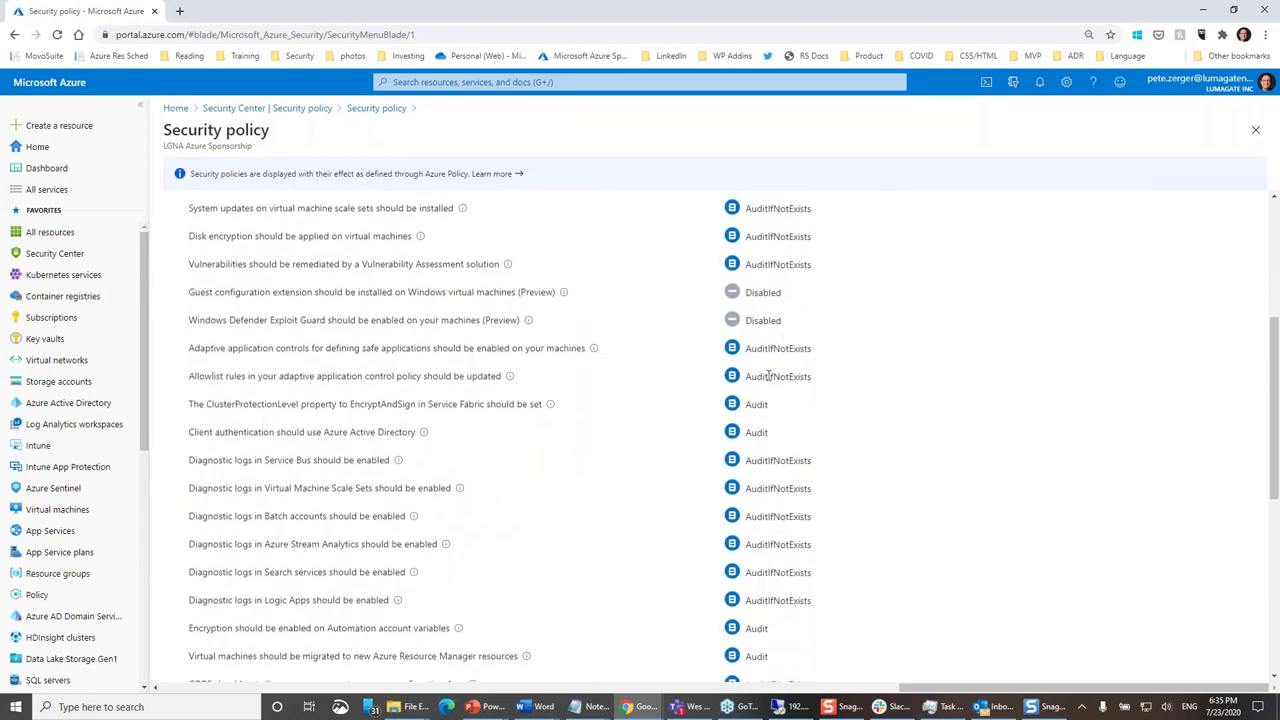
double_click(791, 286)
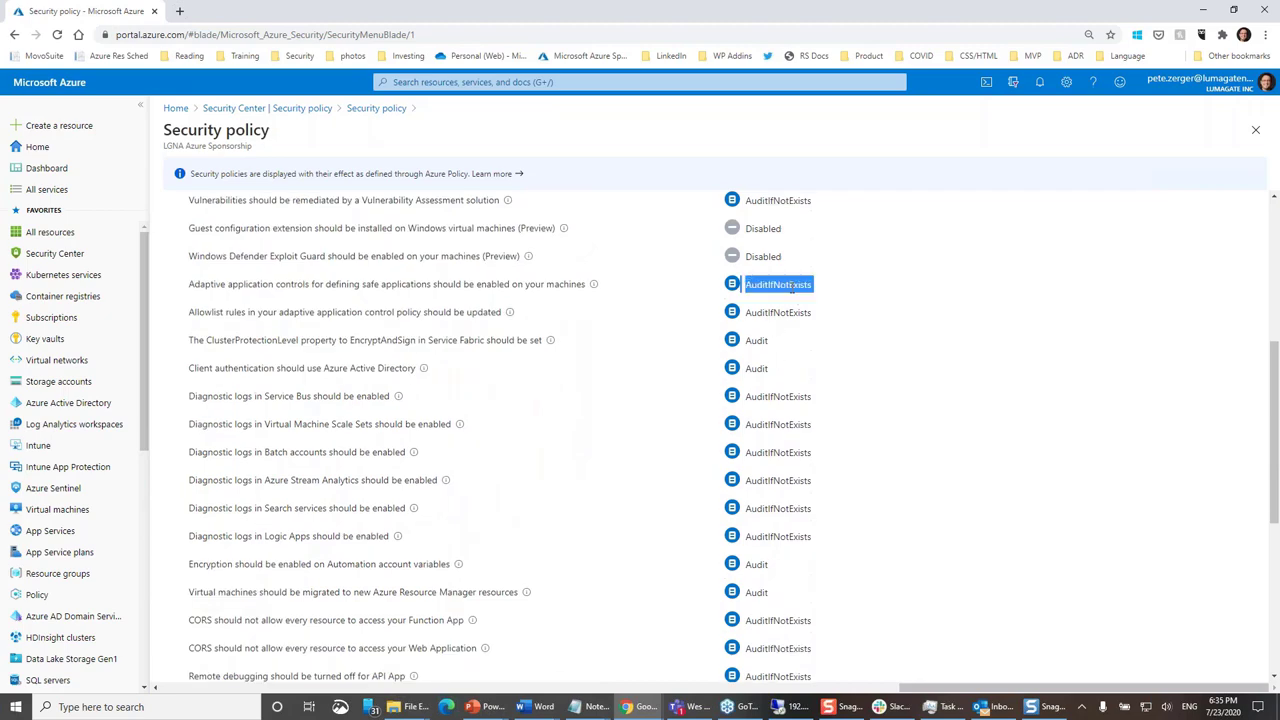
scroll(692, 368, down, 2)
scroll(694, 370, down, 3)
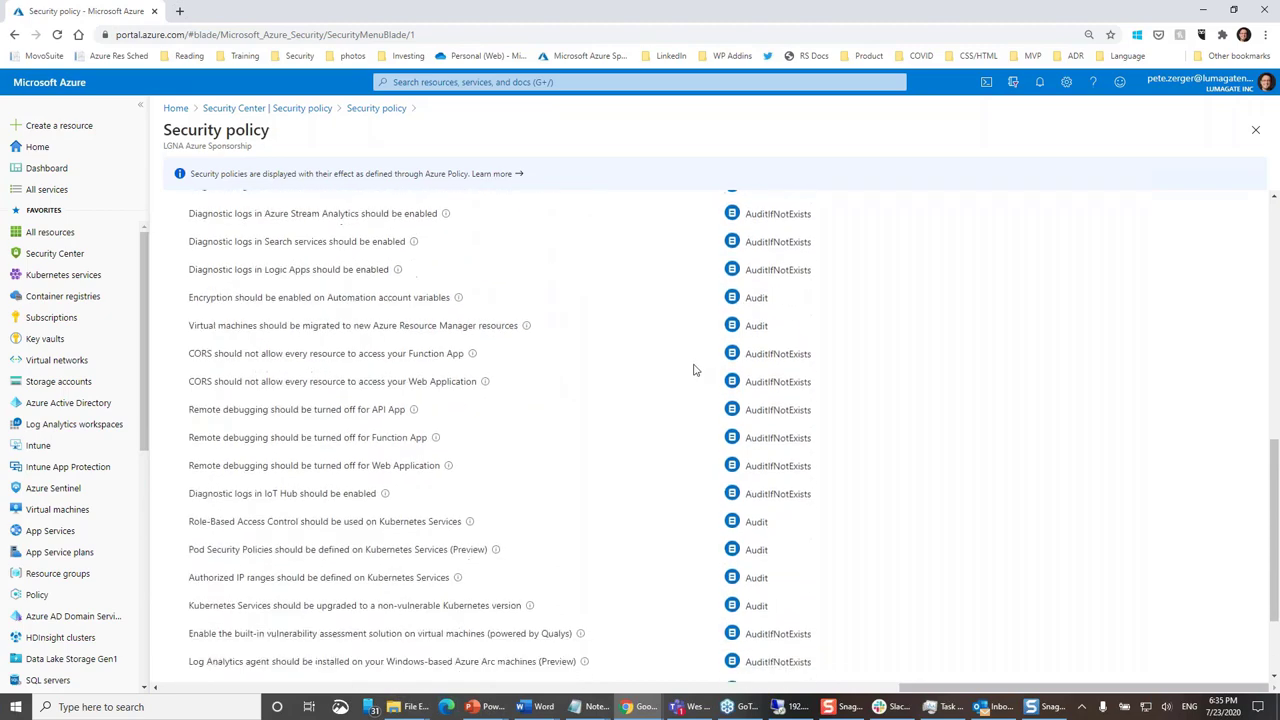
scroll(690, 370, up, 10)
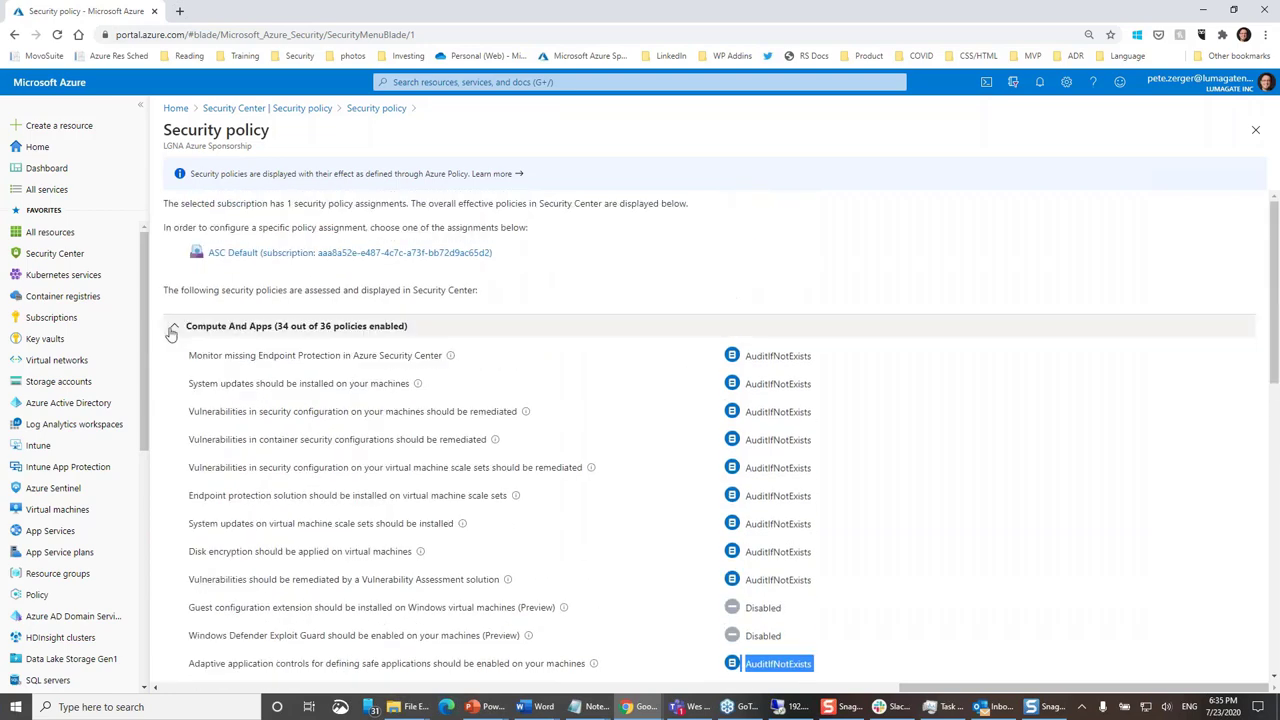
click(172, 327)
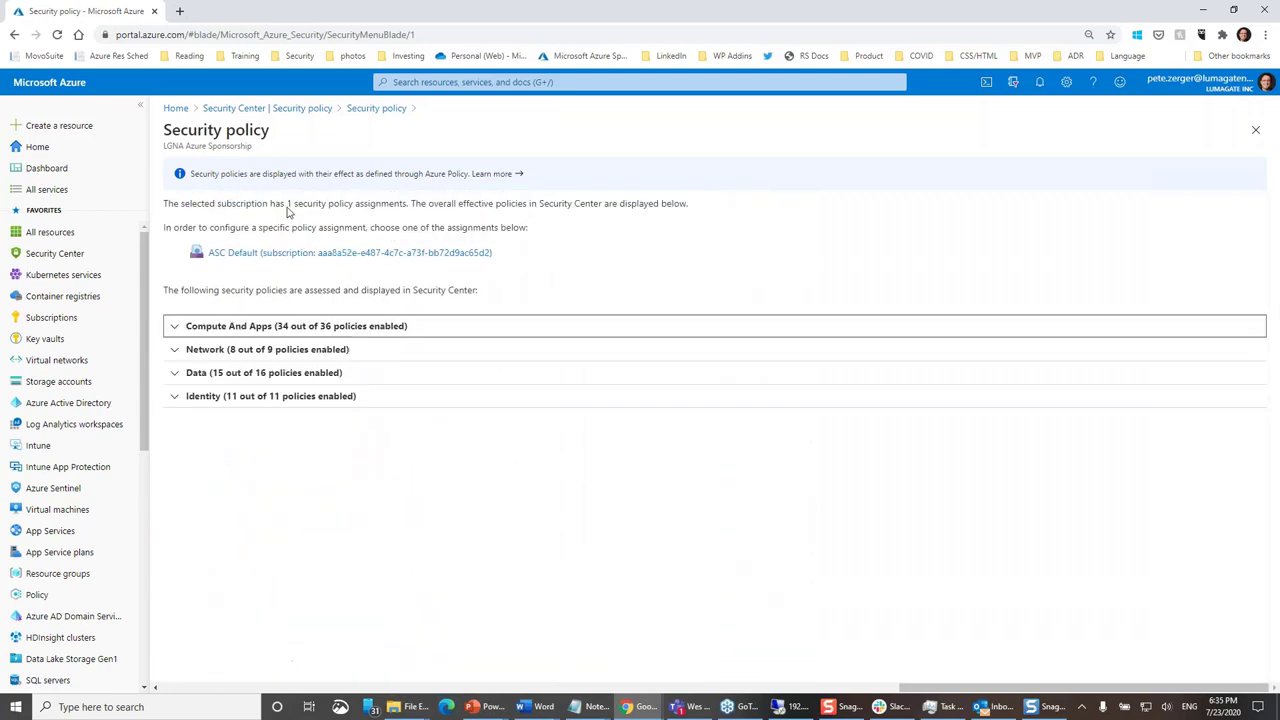
- Return to the subscription's security policy page, review the regulatory compliance standards available to add, and go back without adding any
click(373, 110)
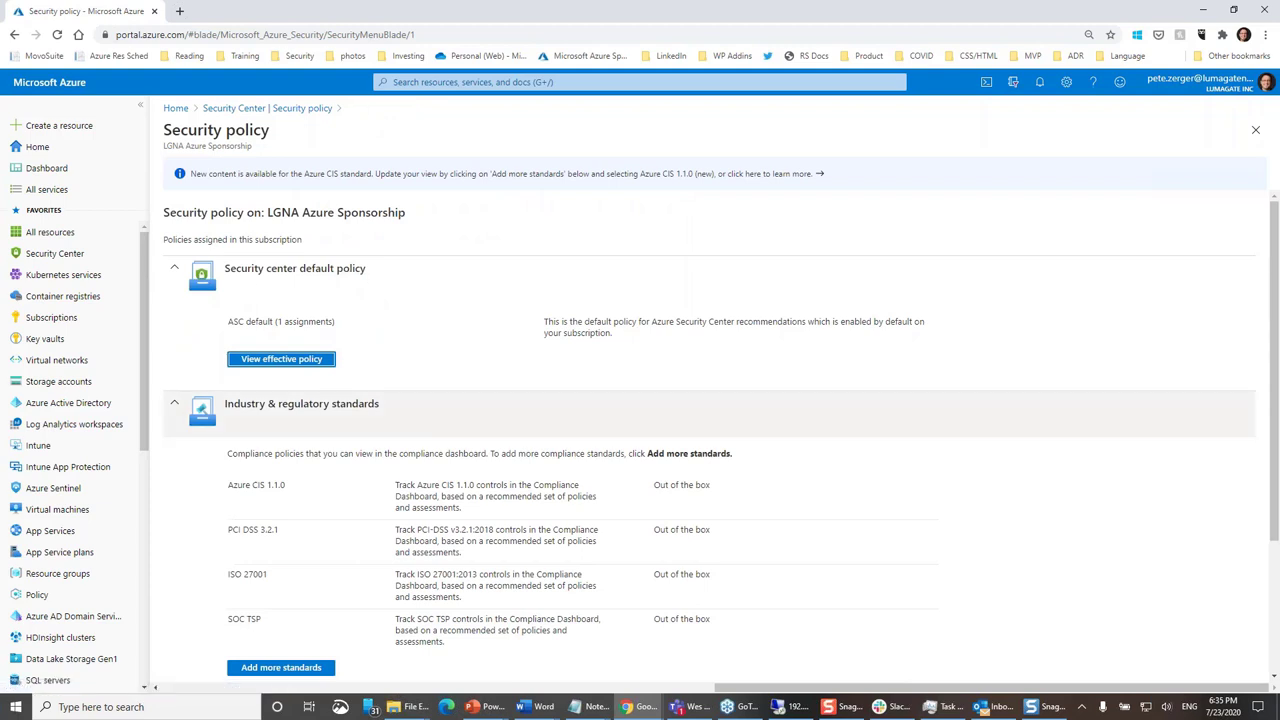
scroll(365, 420, down, 2)
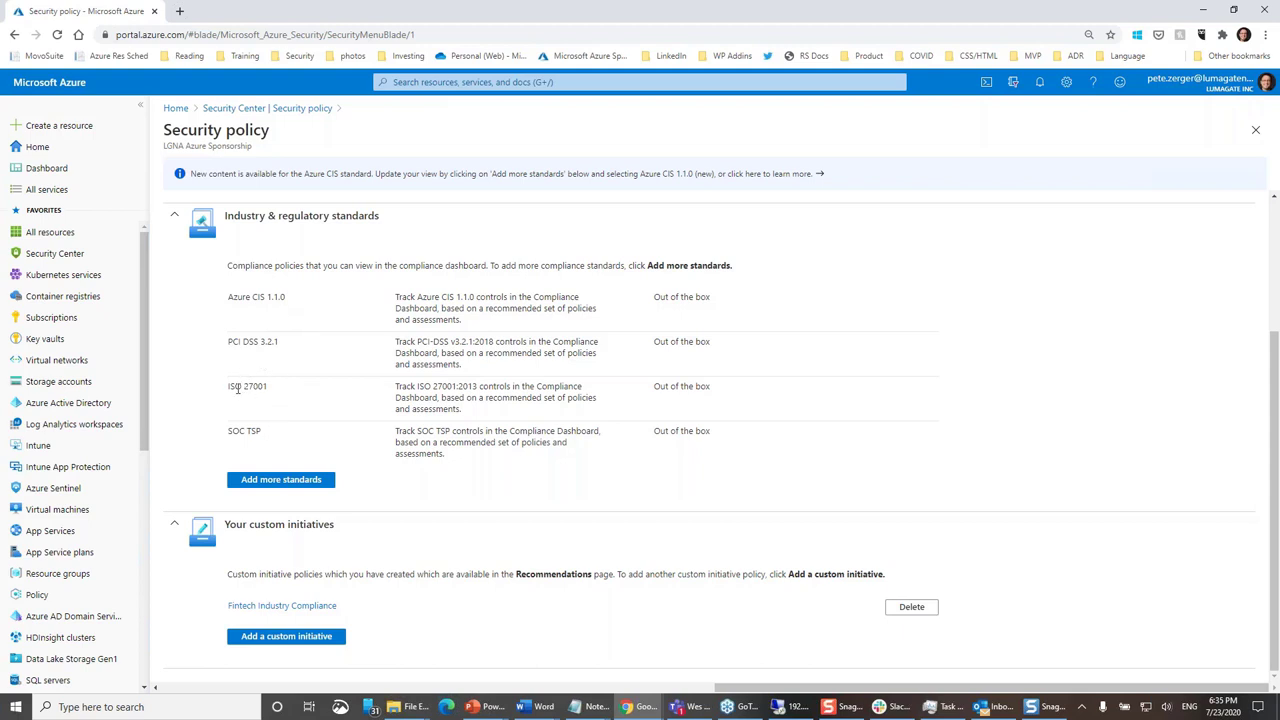
click(284, 484)
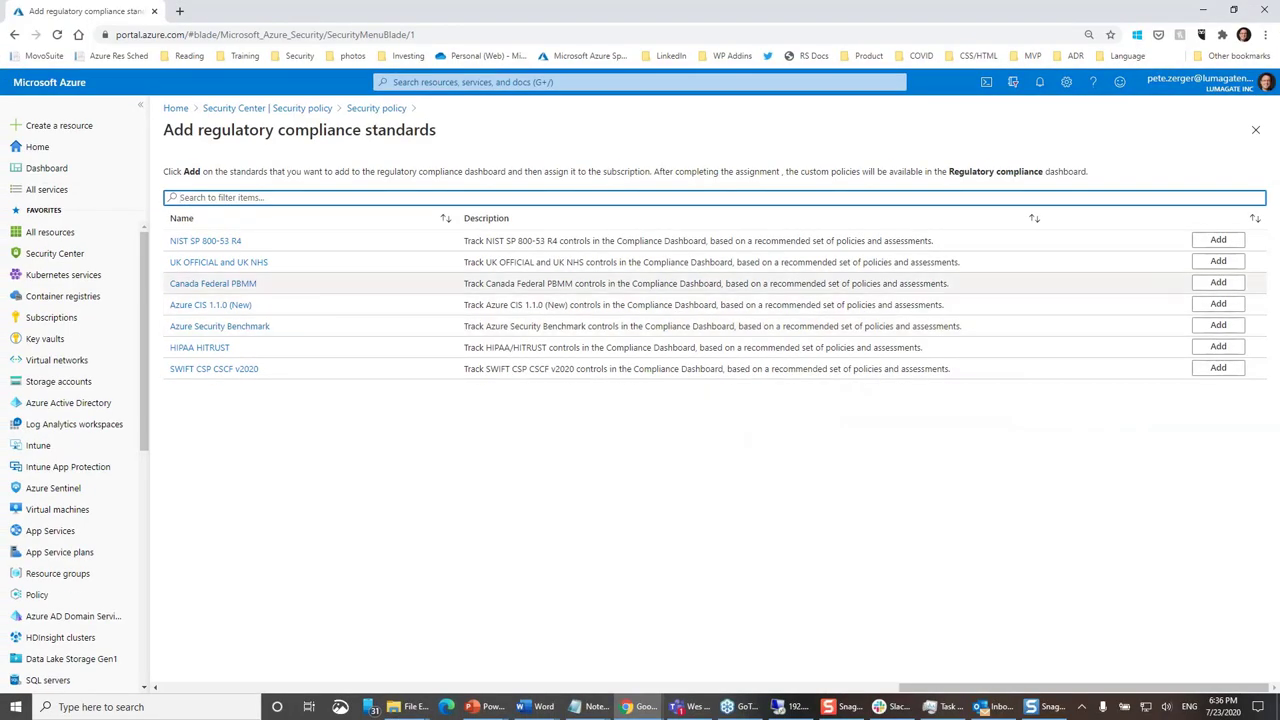
click(383, 109)
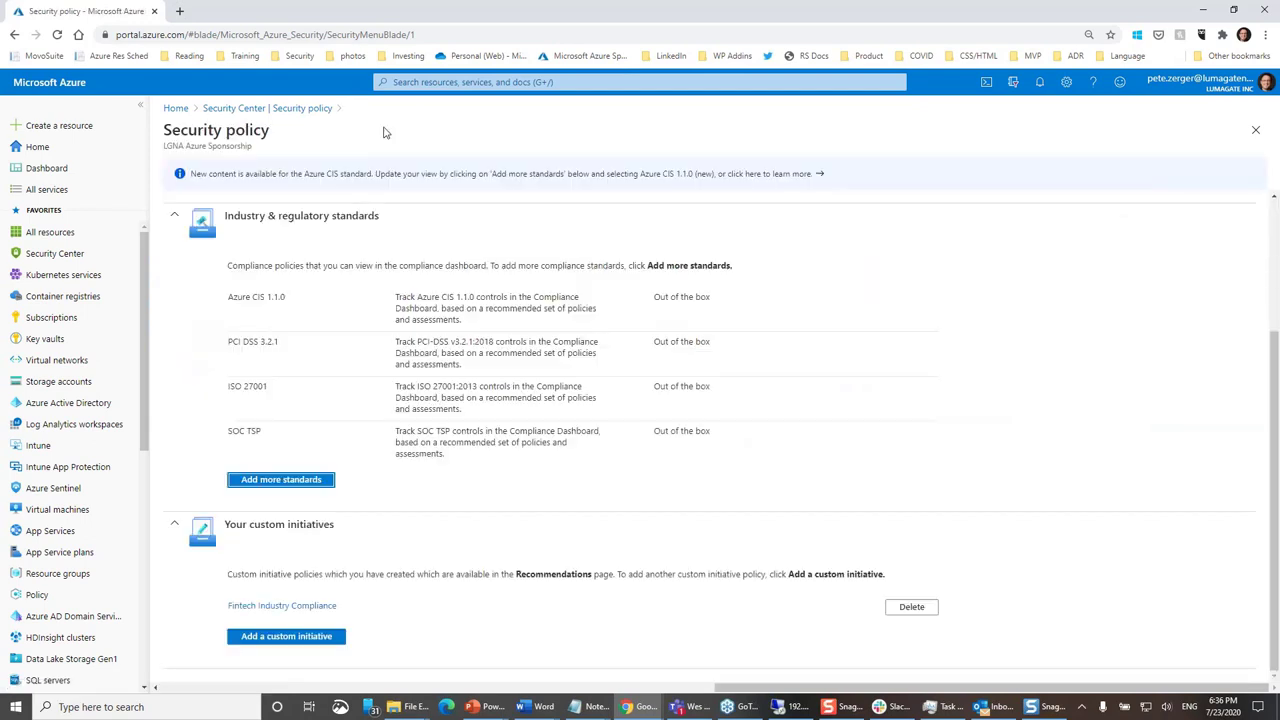
- Collapse the default policy section and toggle the Industry & regulatory standards section closed and open again
click(175, 217)
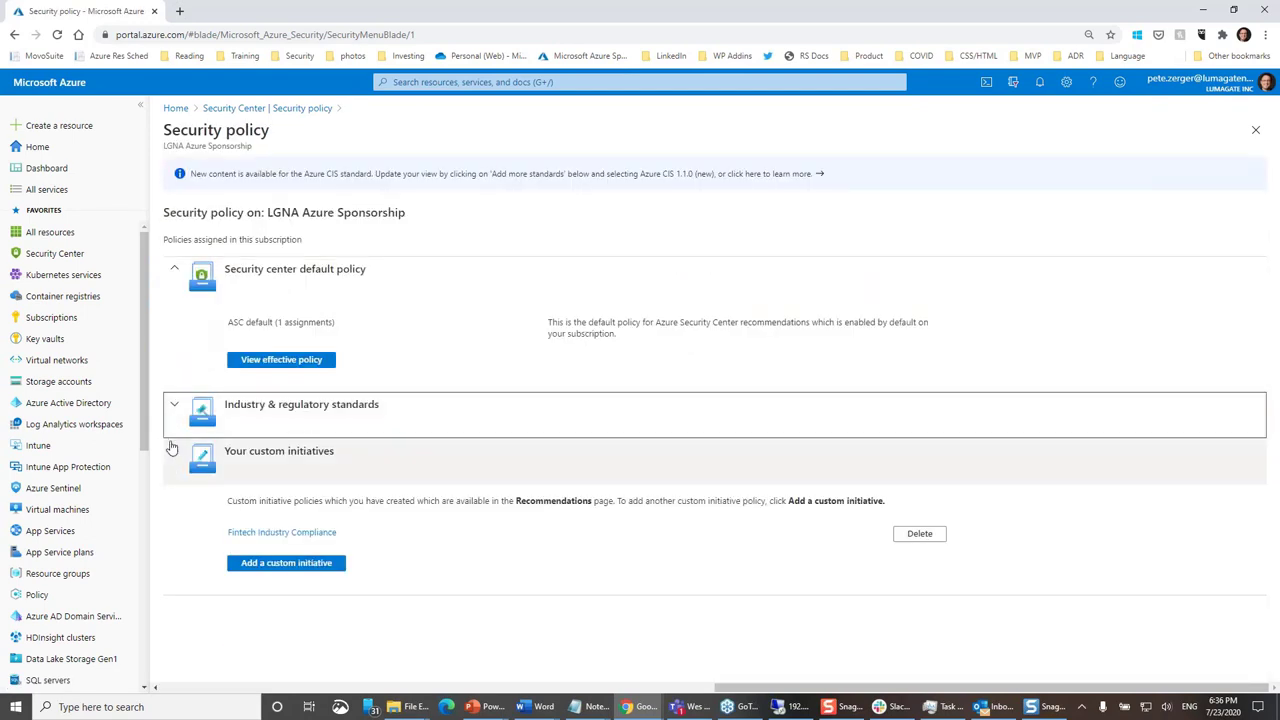
click(181, 278)
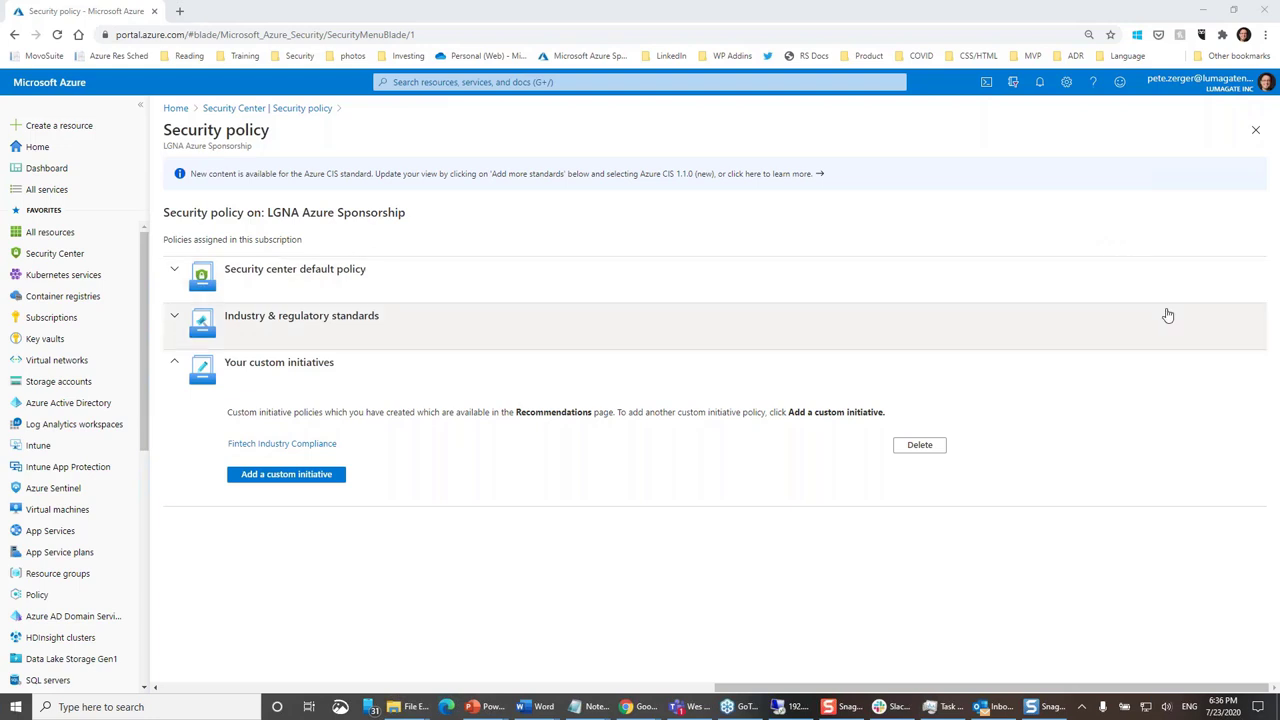
click(1167, 317)
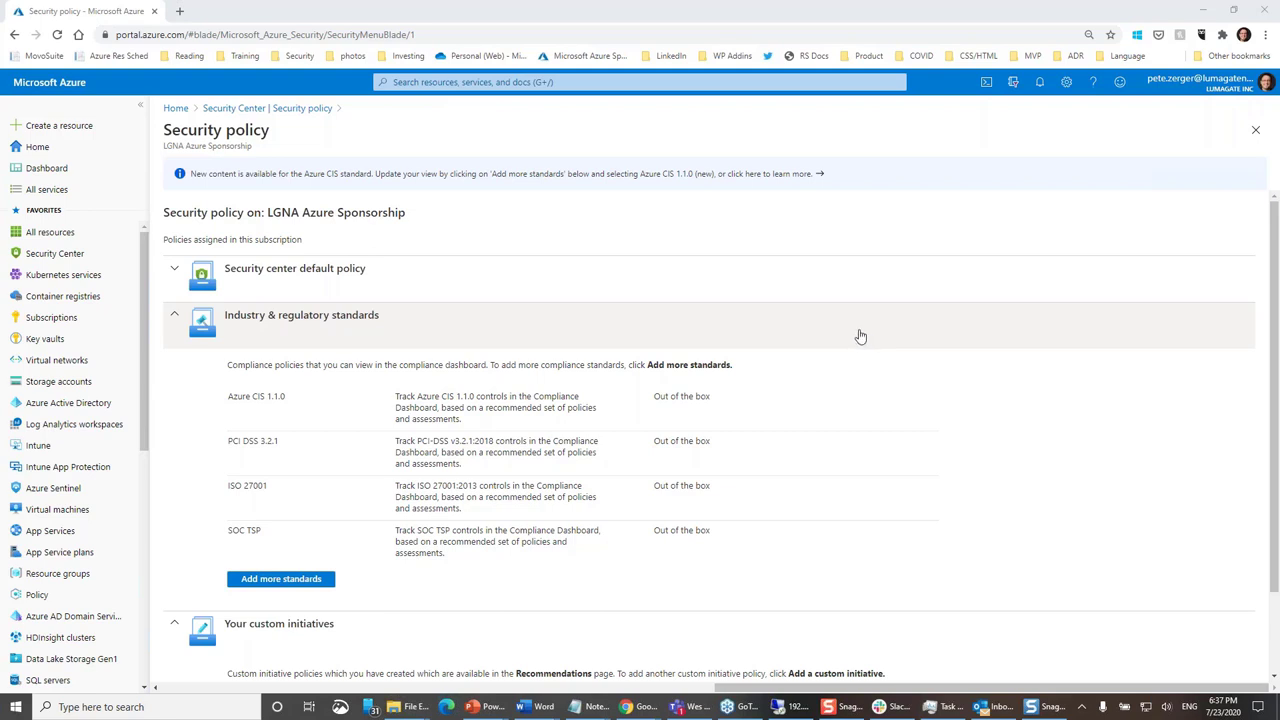
- View the available custom initiatives and the blank new initiative definition form, close it unsaved, and return to Policy Management
scroll(449, 502, down, 1)
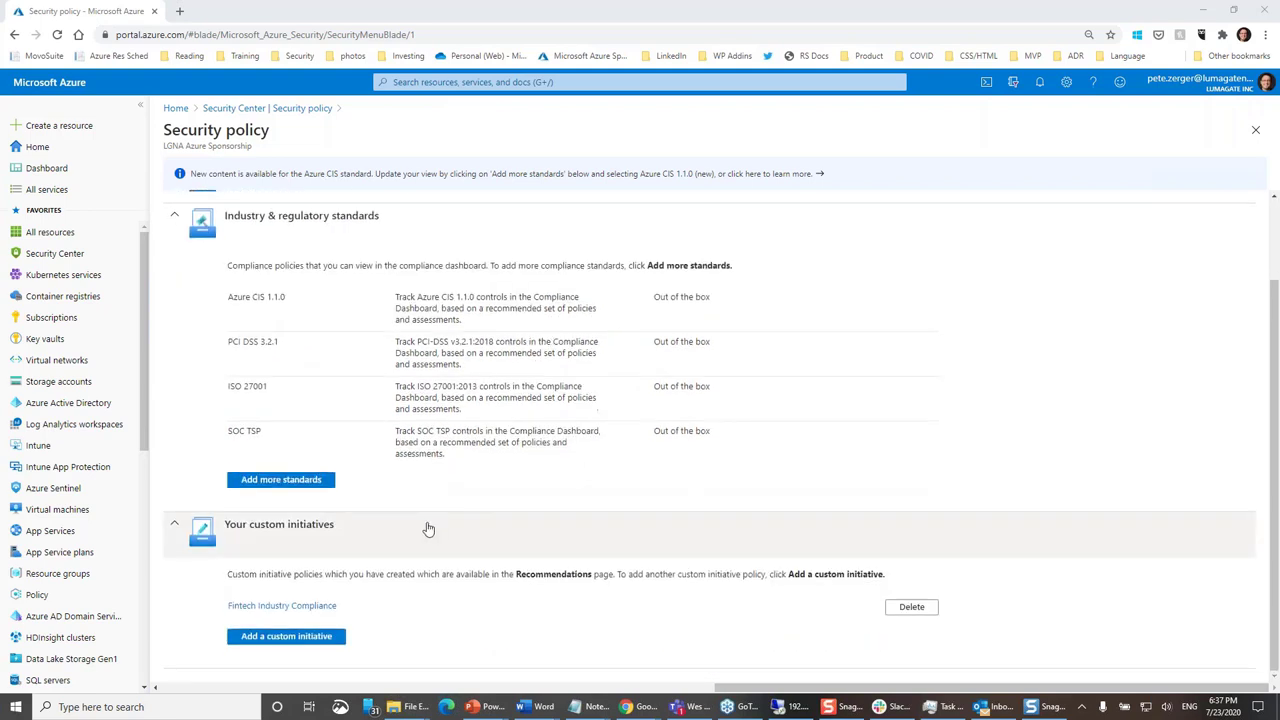
click(316, 638)
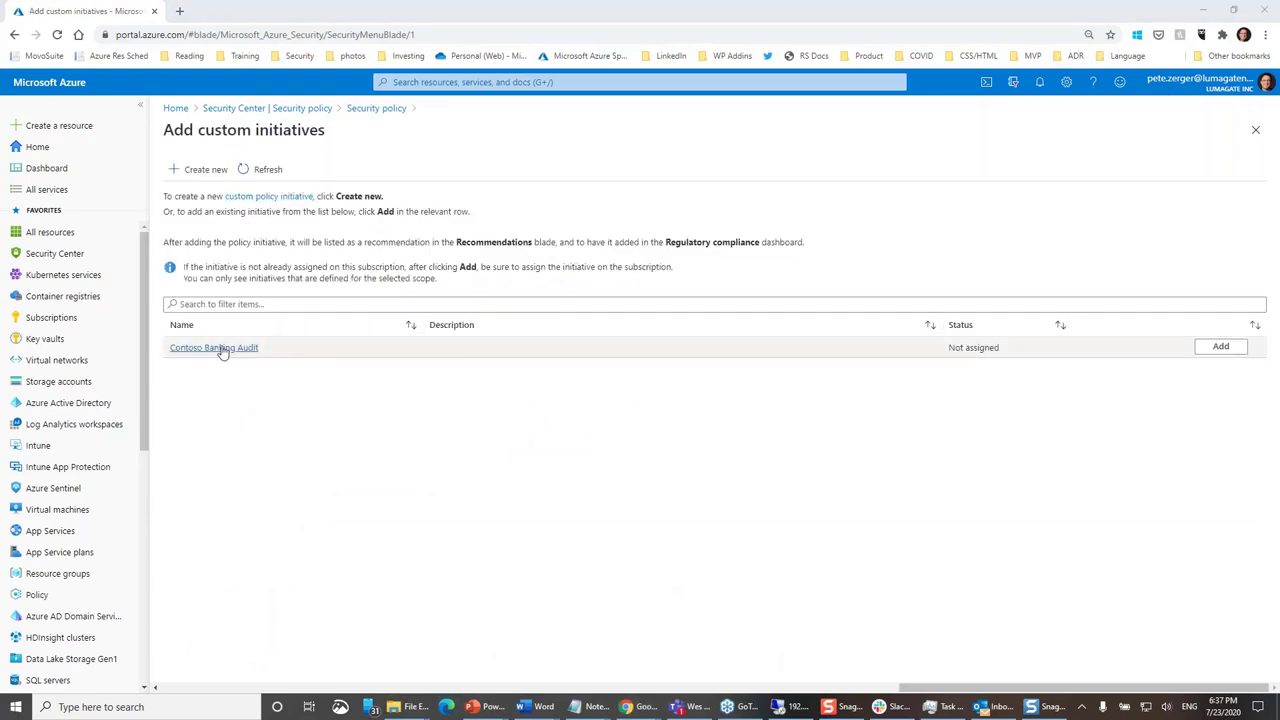
click(201, 170)
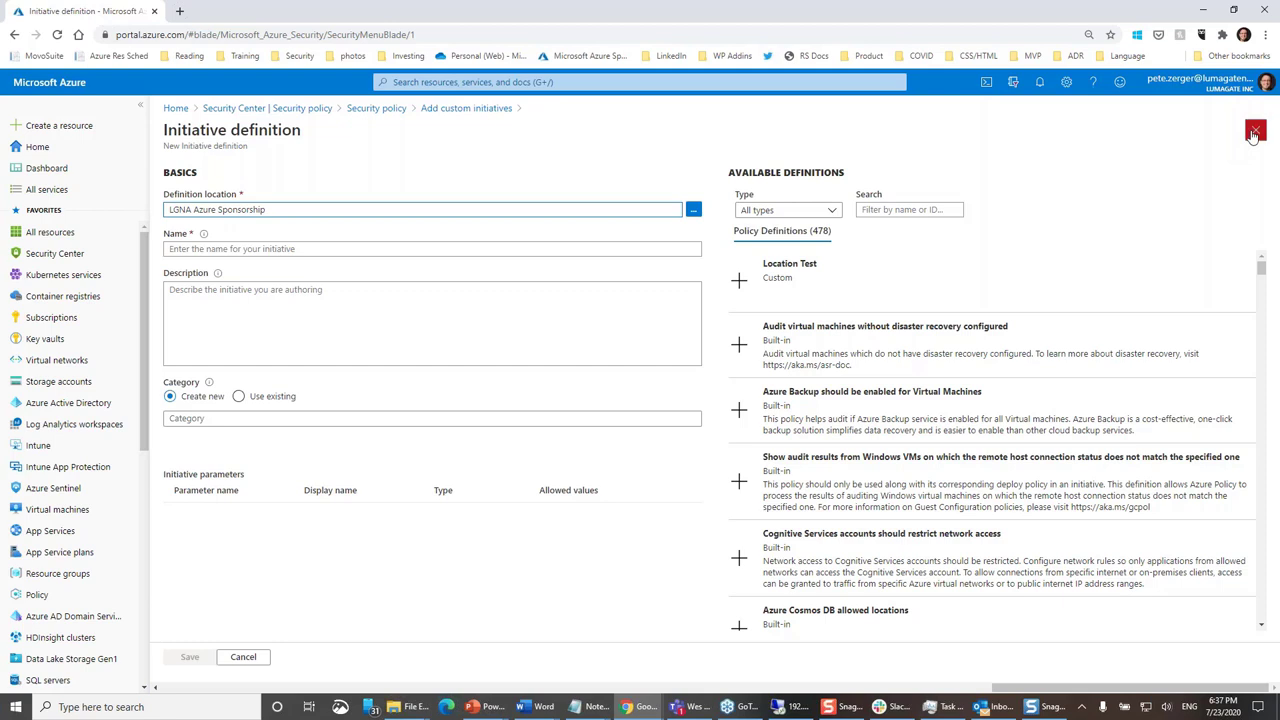
click(1254, 131)
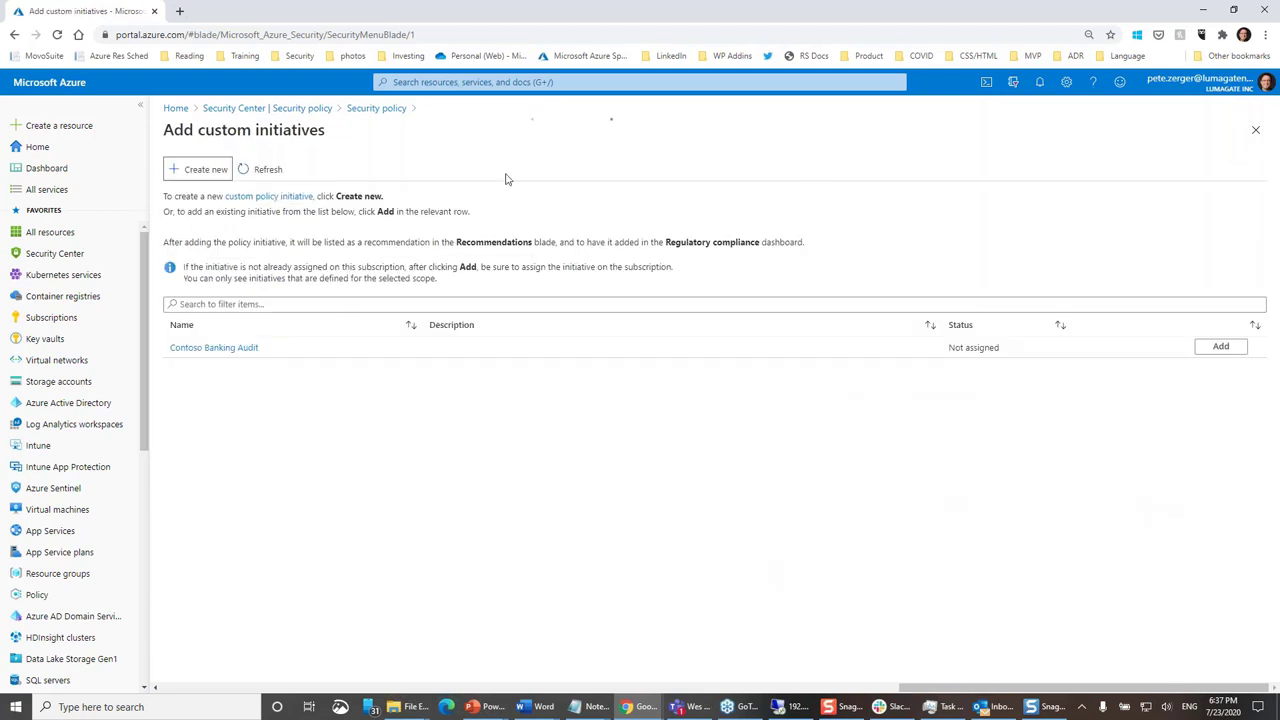
click(300, 109)
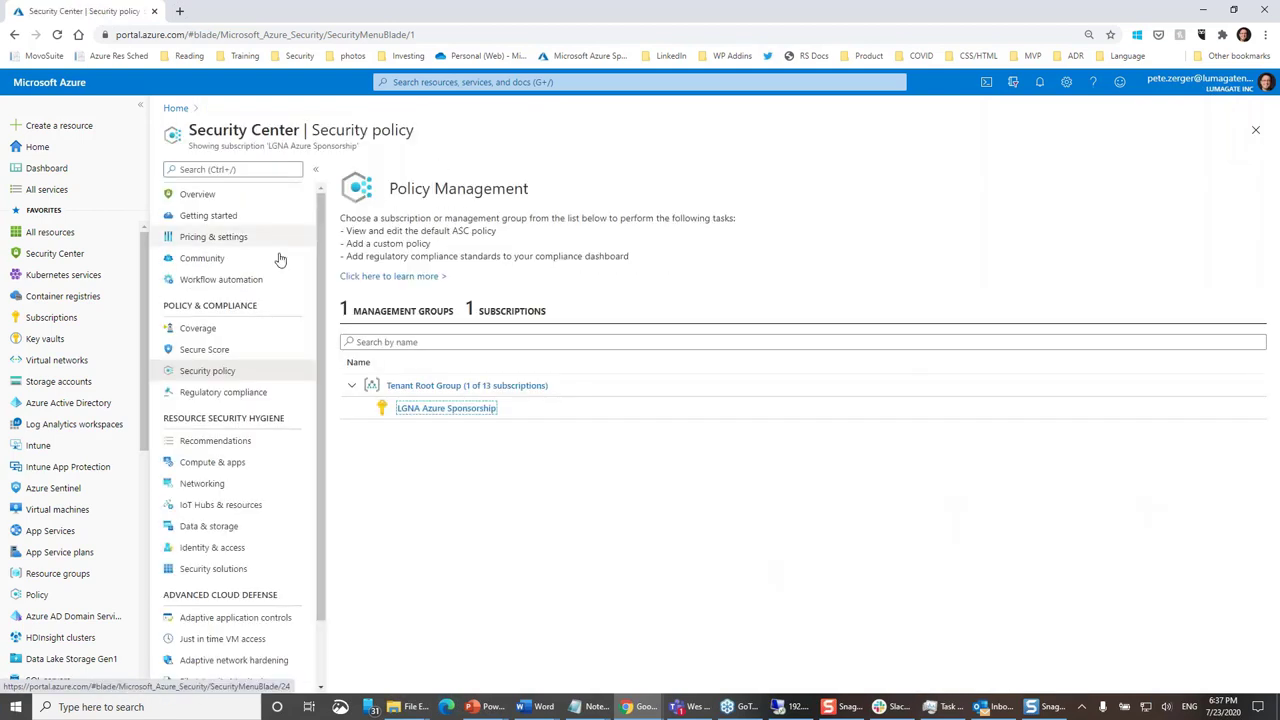
- From the Security Center overview, view the Secure Score Dashboard and return to the overview
click(199, 197)
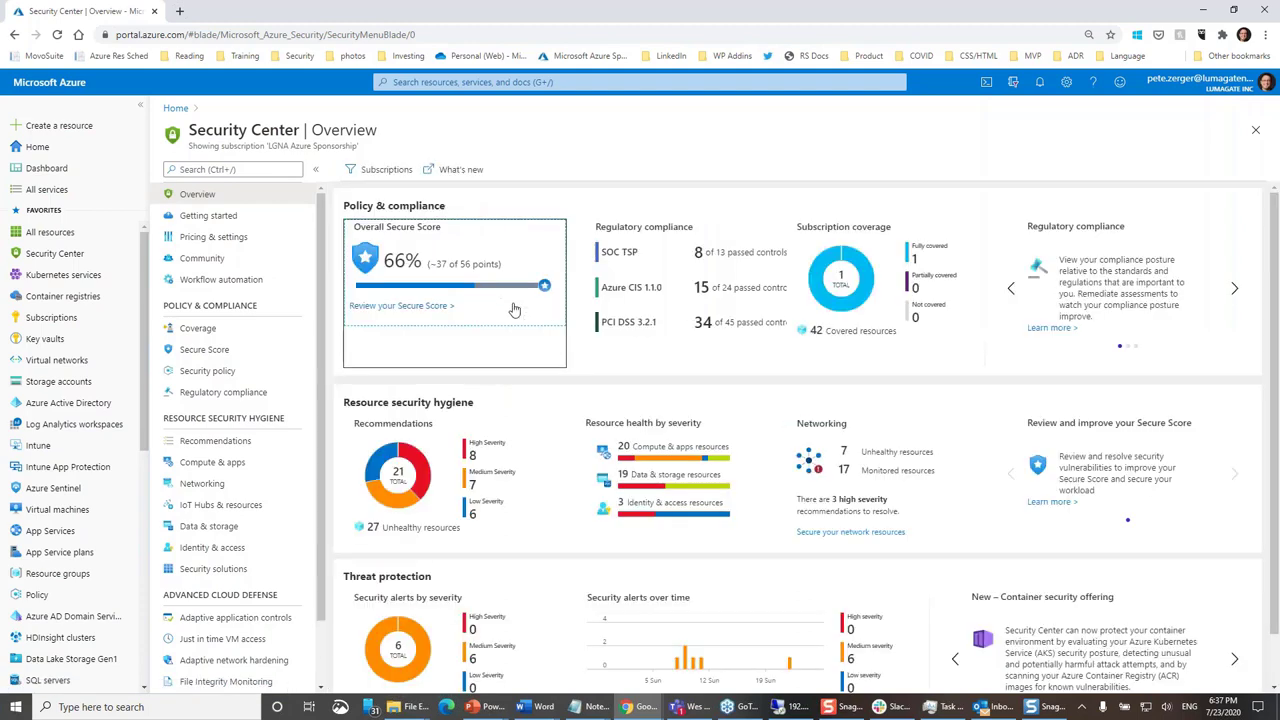
click(527, 249)
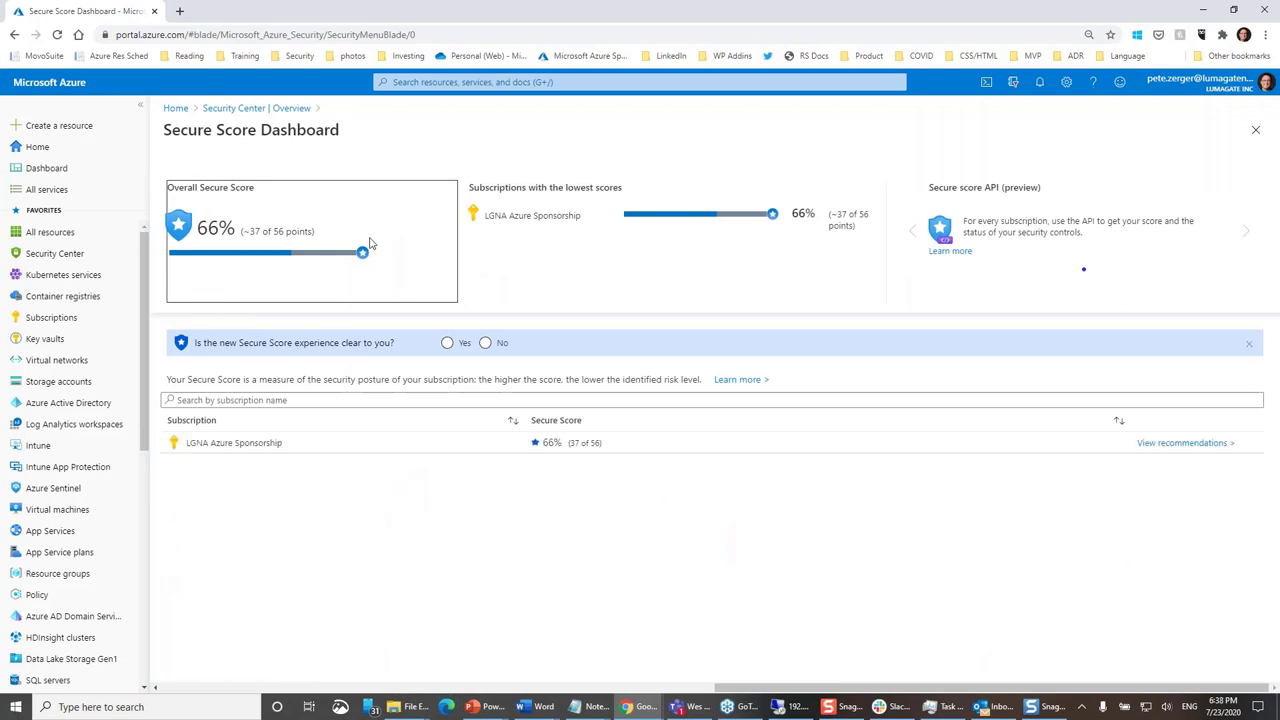
click(266, 107)
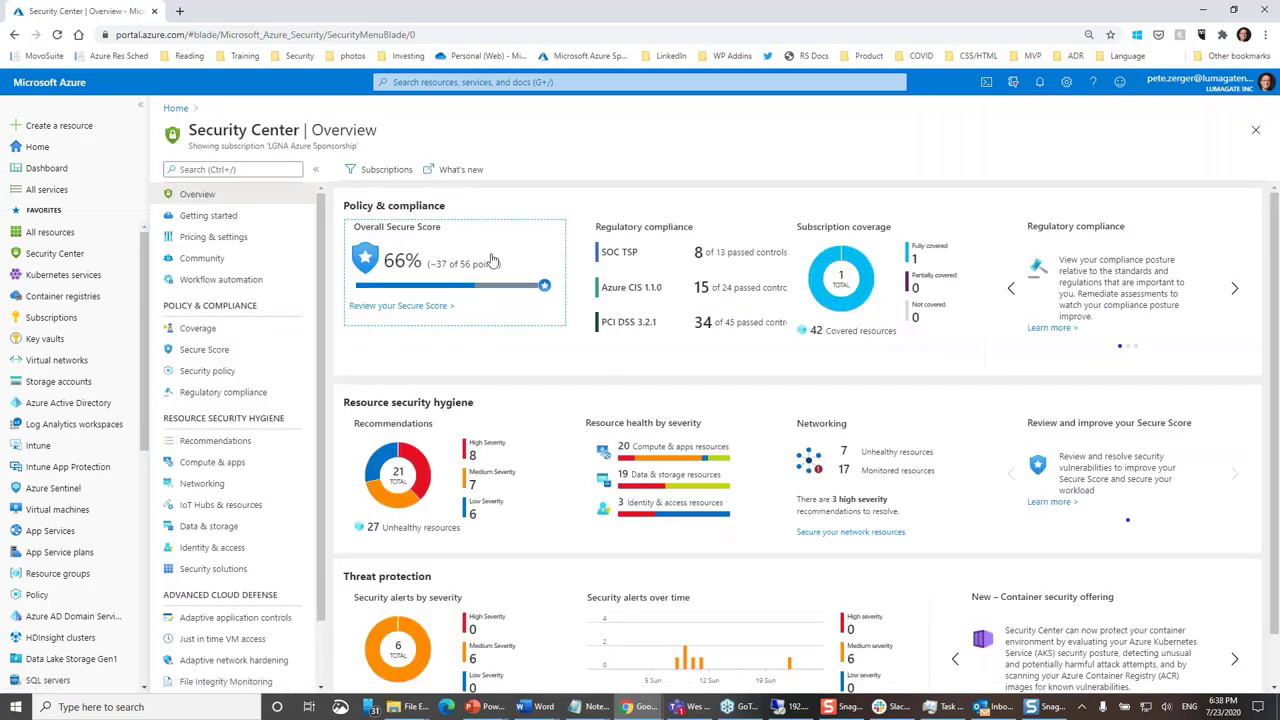
- Review the Regulatory Compliance assessment, standards status and Azure CIS 1.1.0 controls, and return to the Security Center overview
click(655, 274)
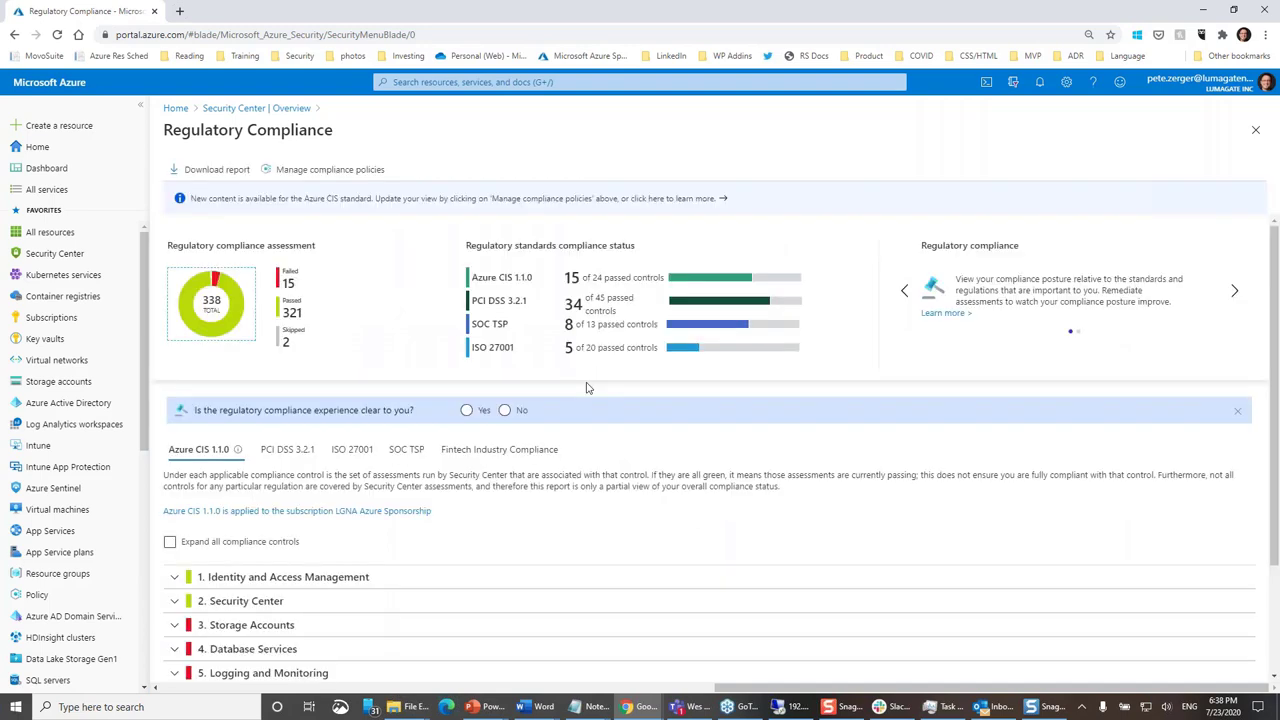
scroll(505, 460, down, 1)
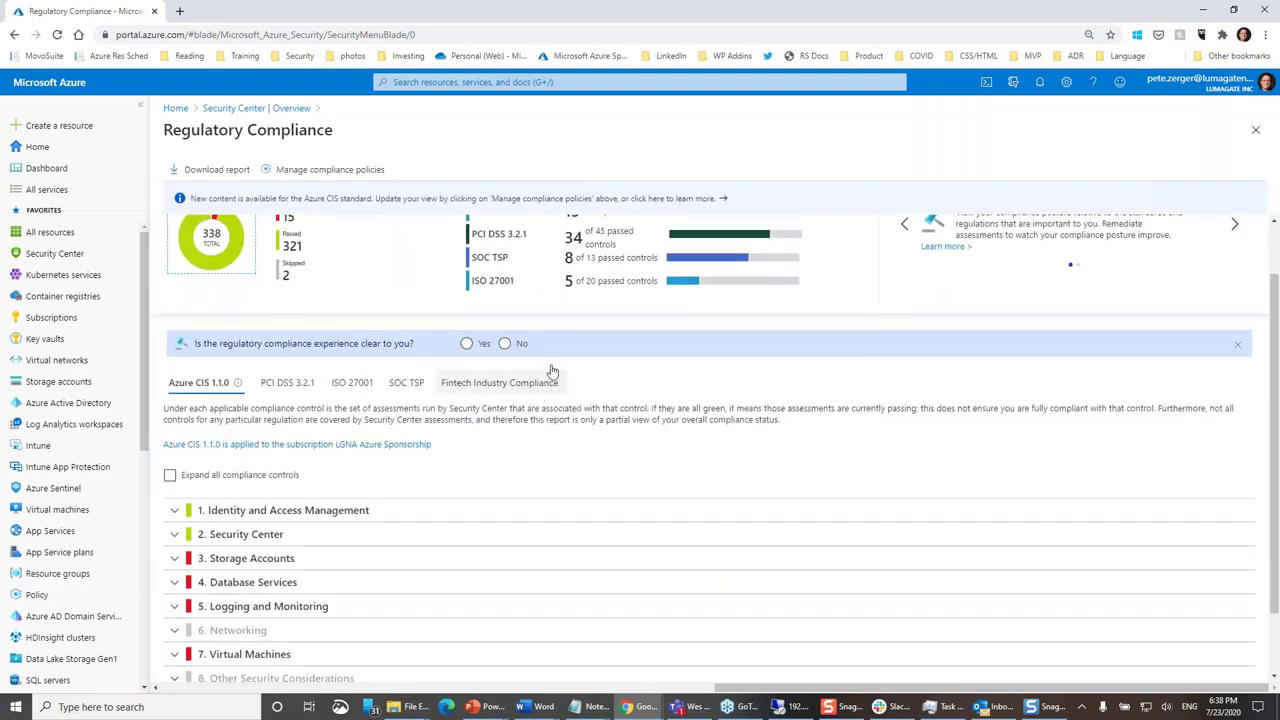
scroll(551, 365, up, 1)
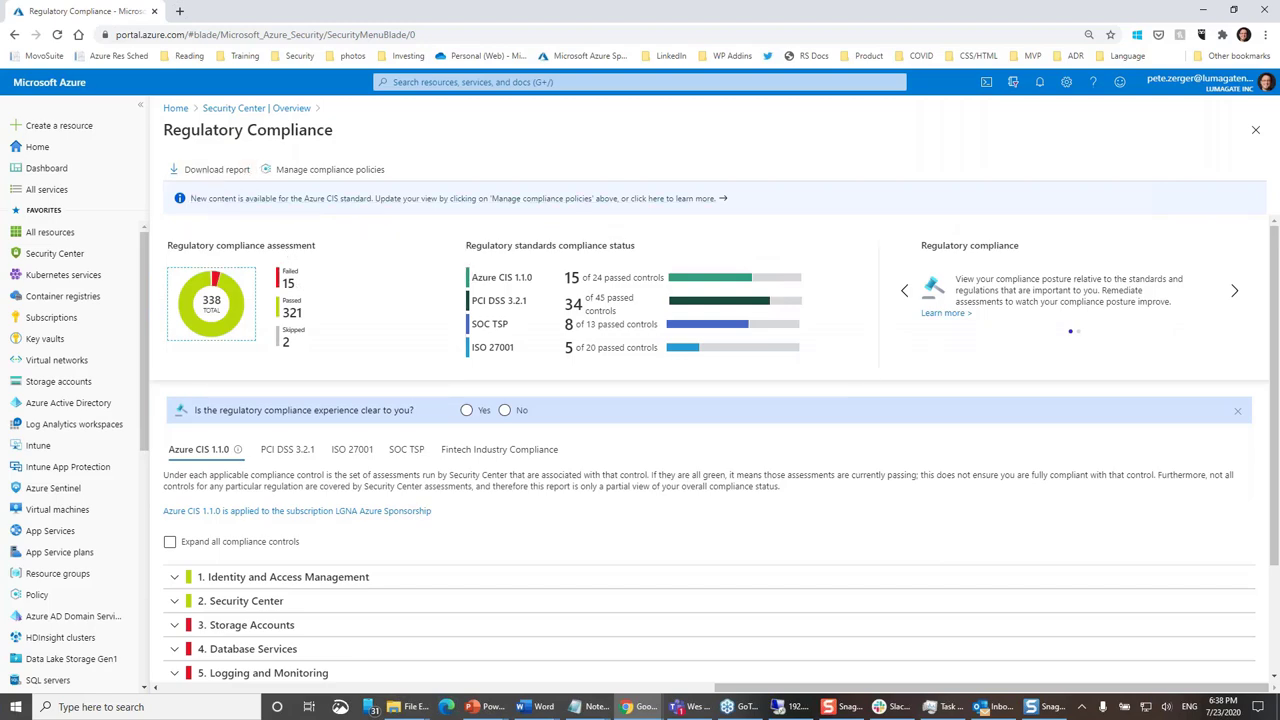
click(234, 108)
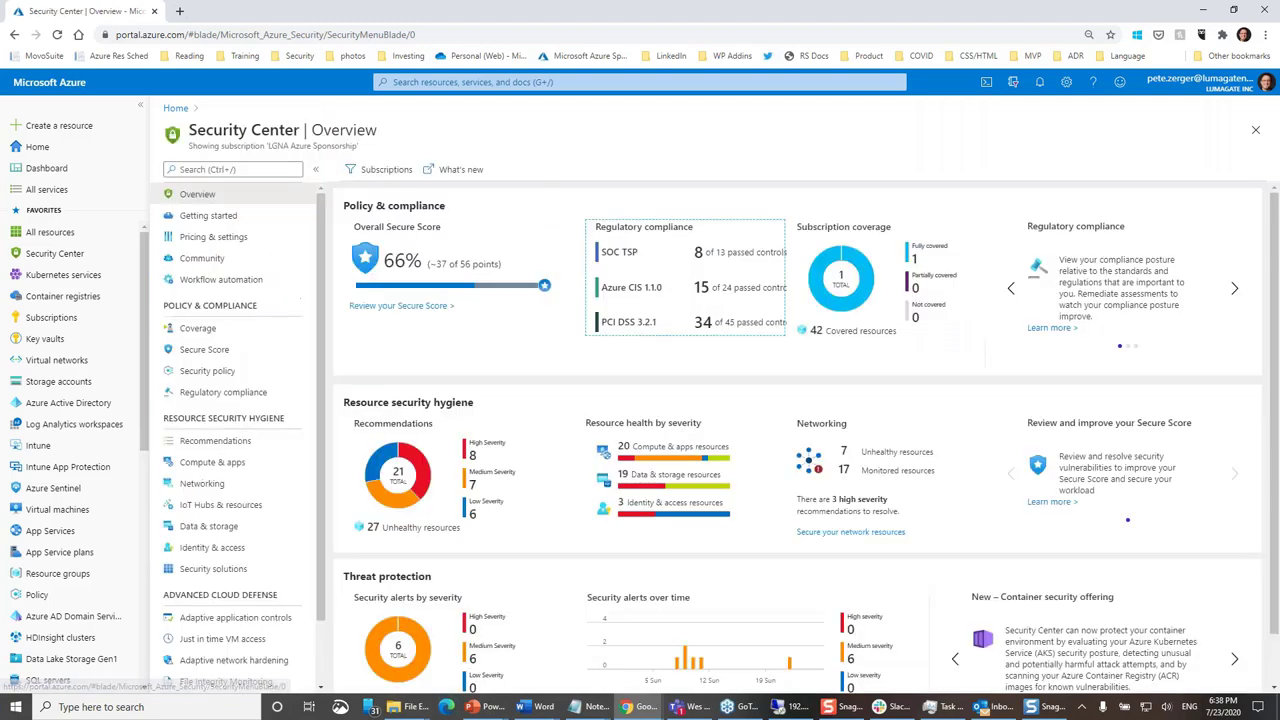
- Open the LGNA Azure Sponsorship subscription's pricing settings and review the Standard tier plans by resource type
click(238, 238)
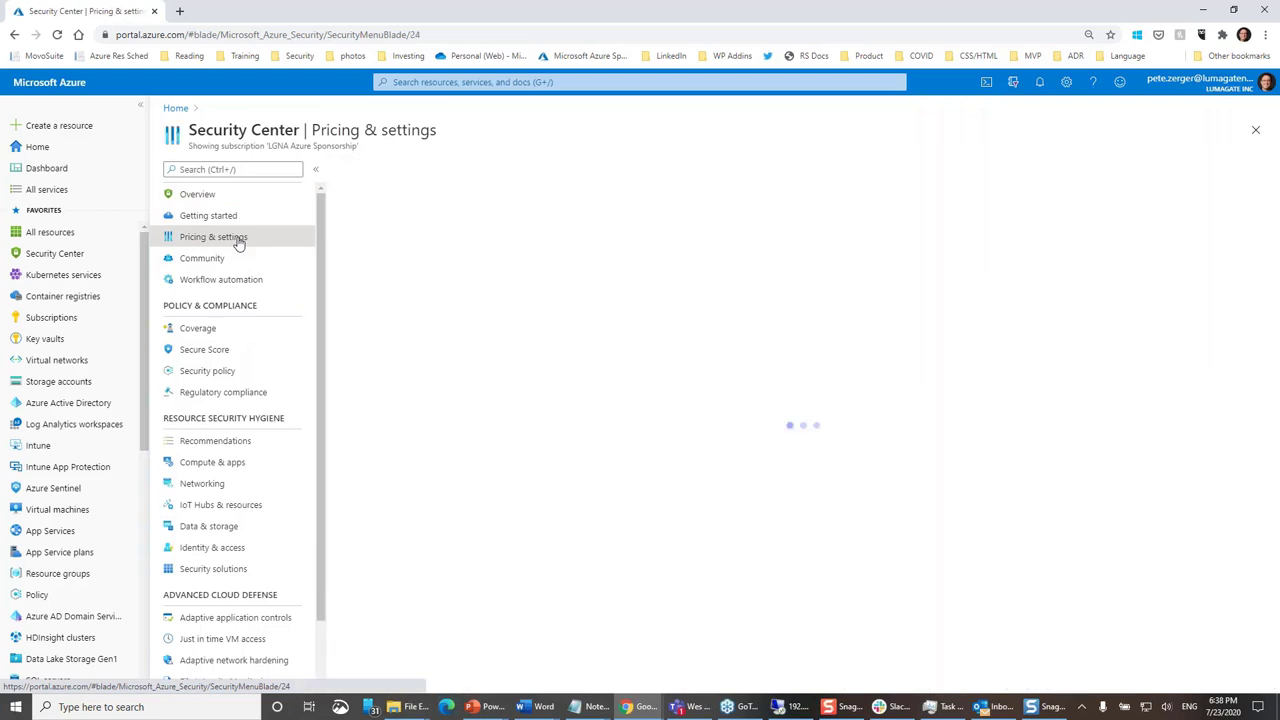
click(450, 343)
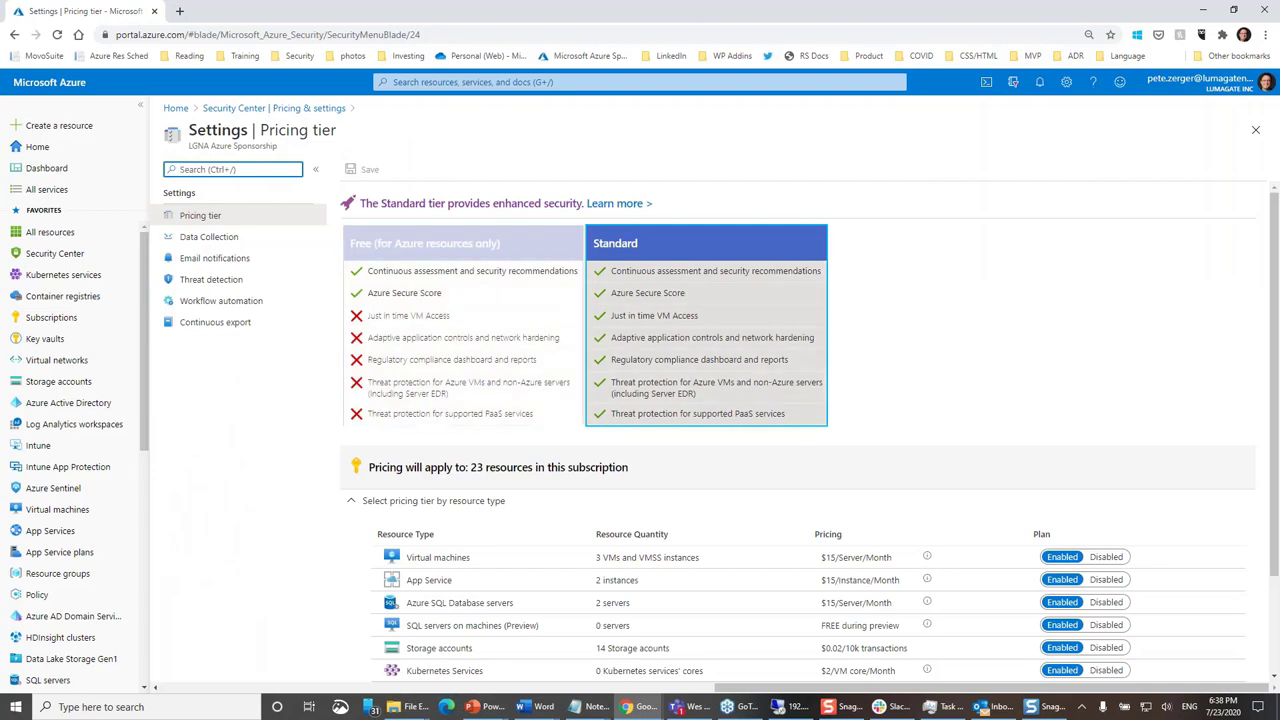
scroll(754, 363, down, 2)
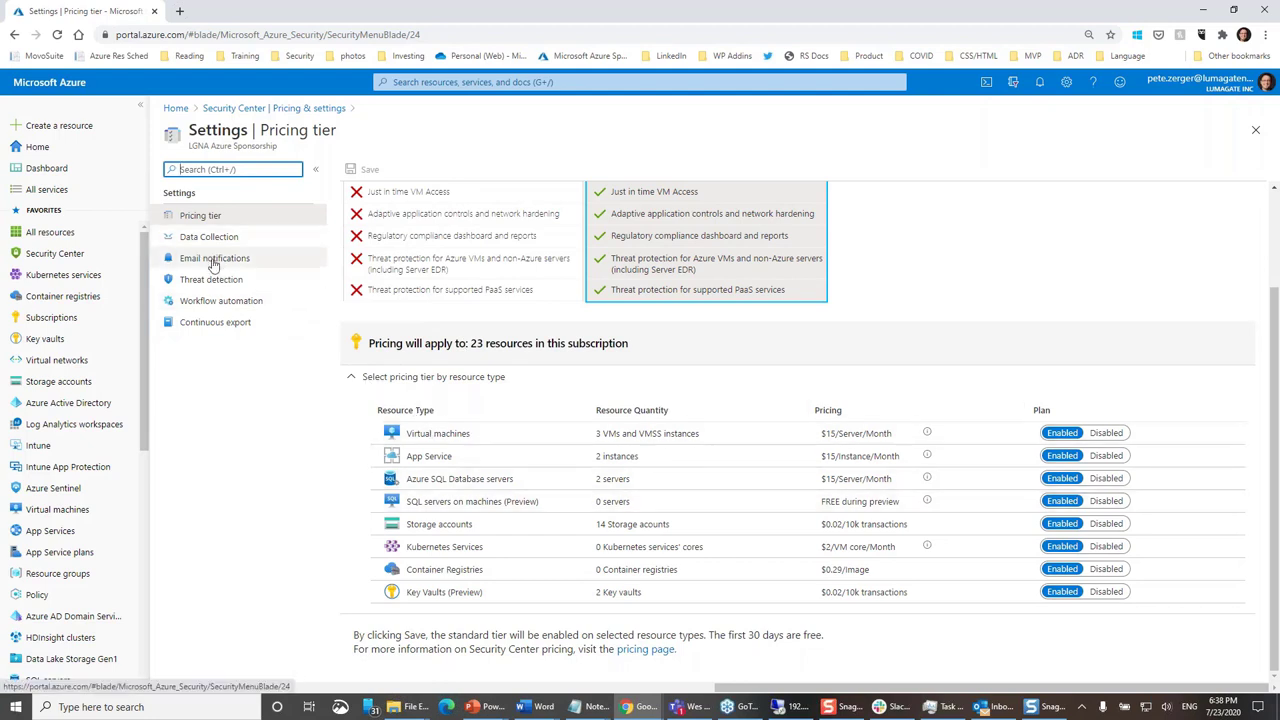
- Review the subscription's Data Collection settings, covering auto provisioning, workspace configuration and the Windows security events options
click(214, 237)
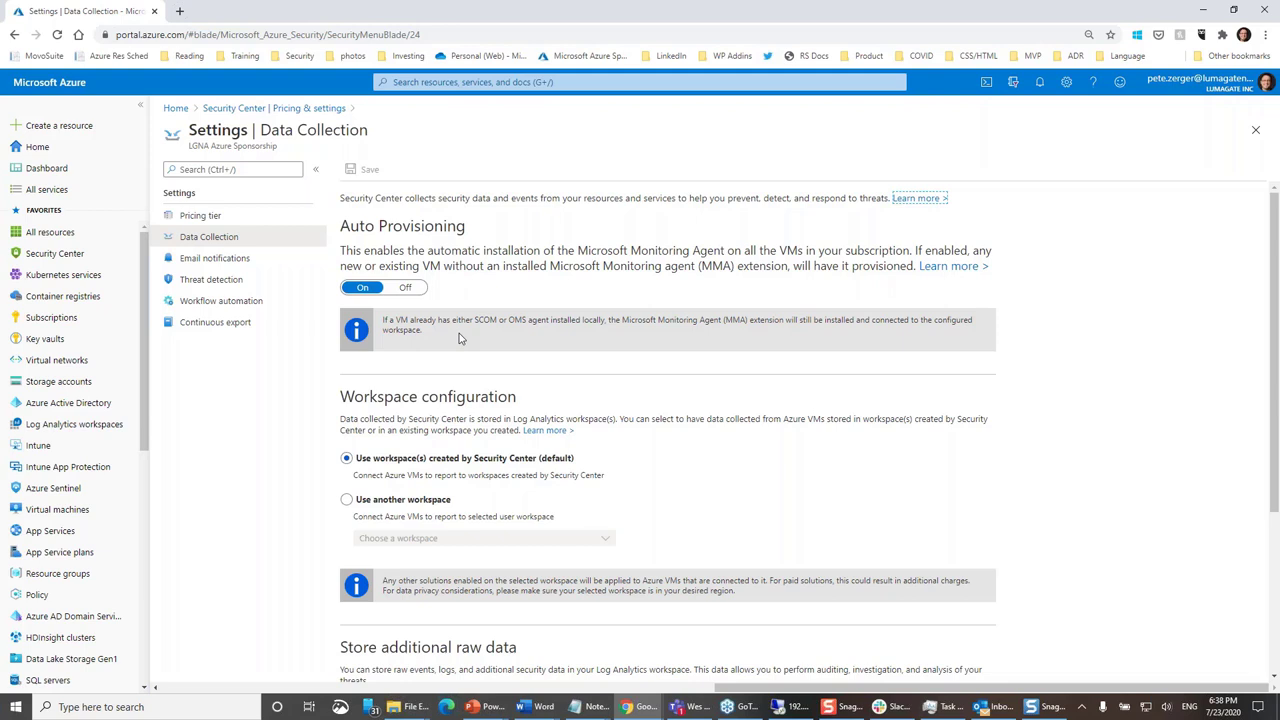
scroll(619, 404, down, 2)
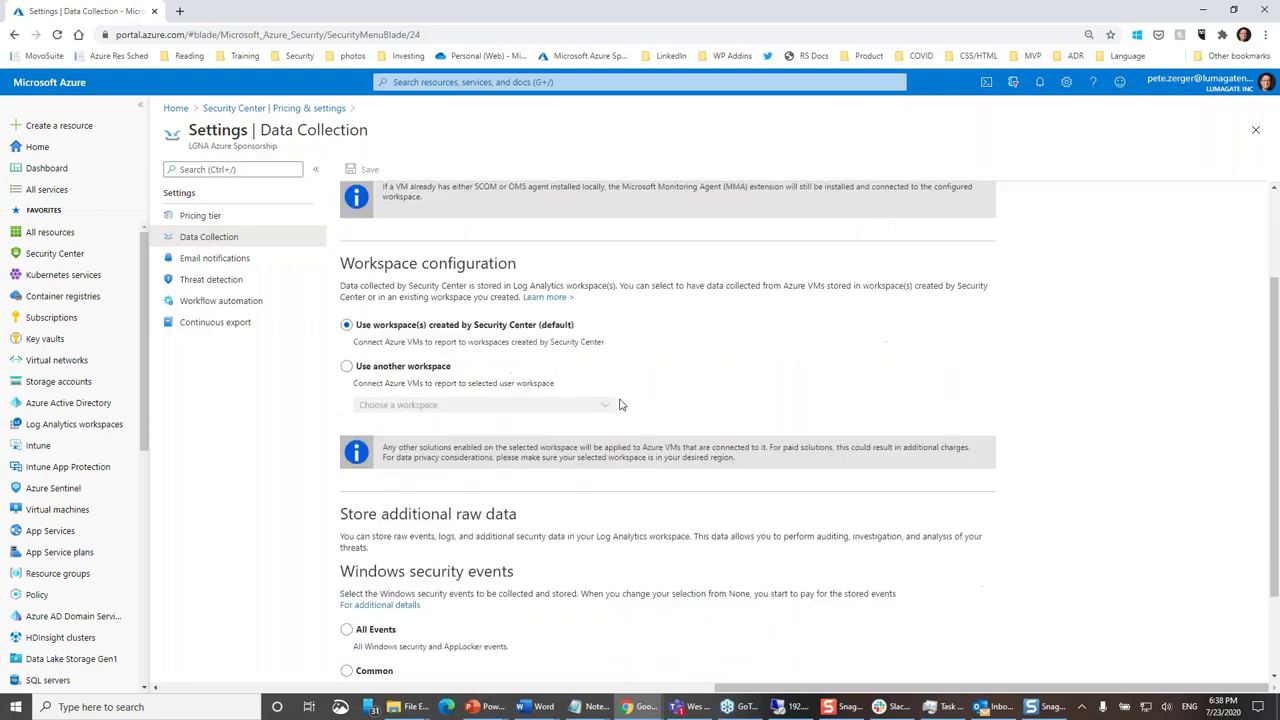
scroll(610, 360, down, 1)
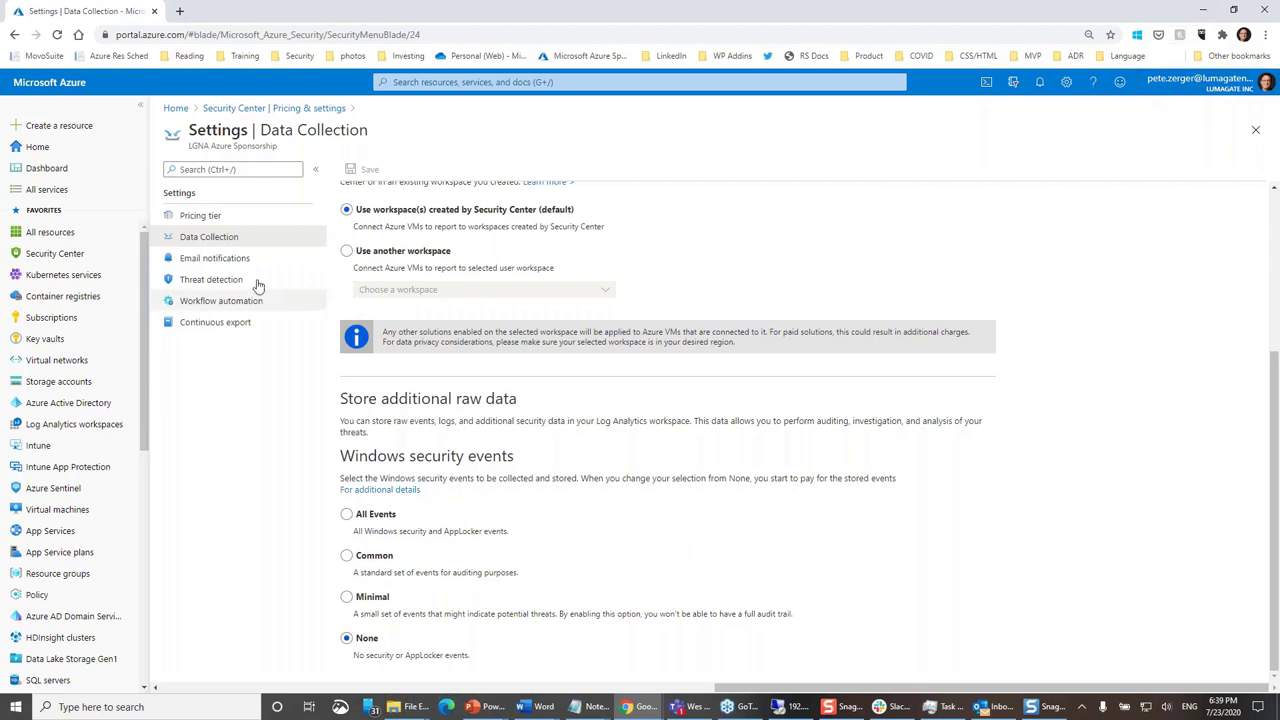
scroll(419, 301, up, 3)
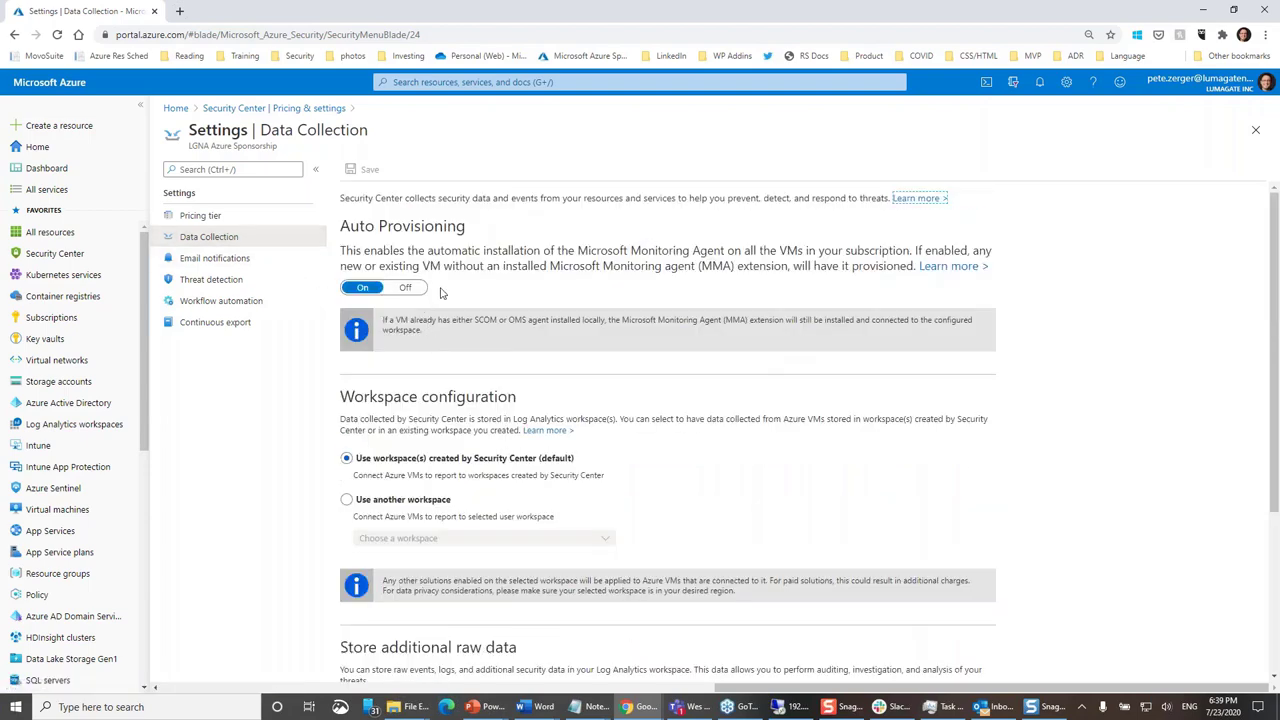
- Reopen the LGNA Azure Sponsorship subscription's pricing tier settings and review the tier comparison and plans by resource type
click(276, 108)
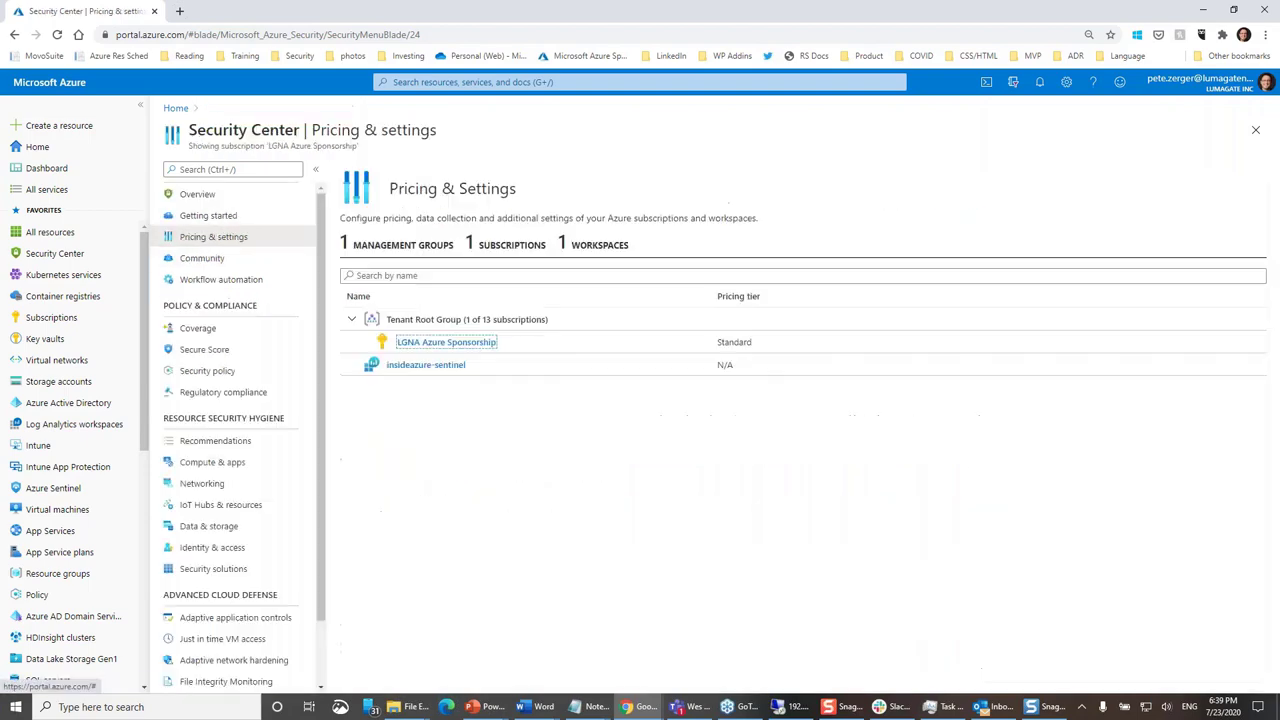
click(446, 342)
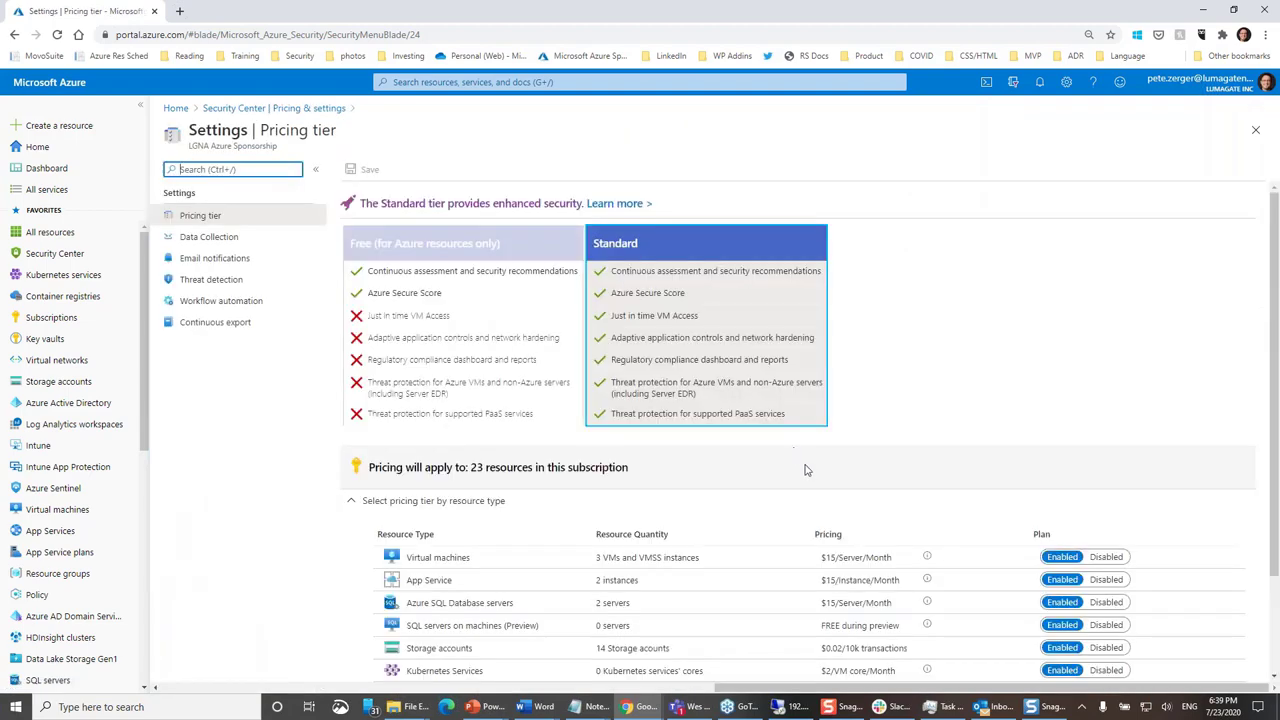
scroll(805, 470, down, 1)
scroll(1043, 488, down, 1)
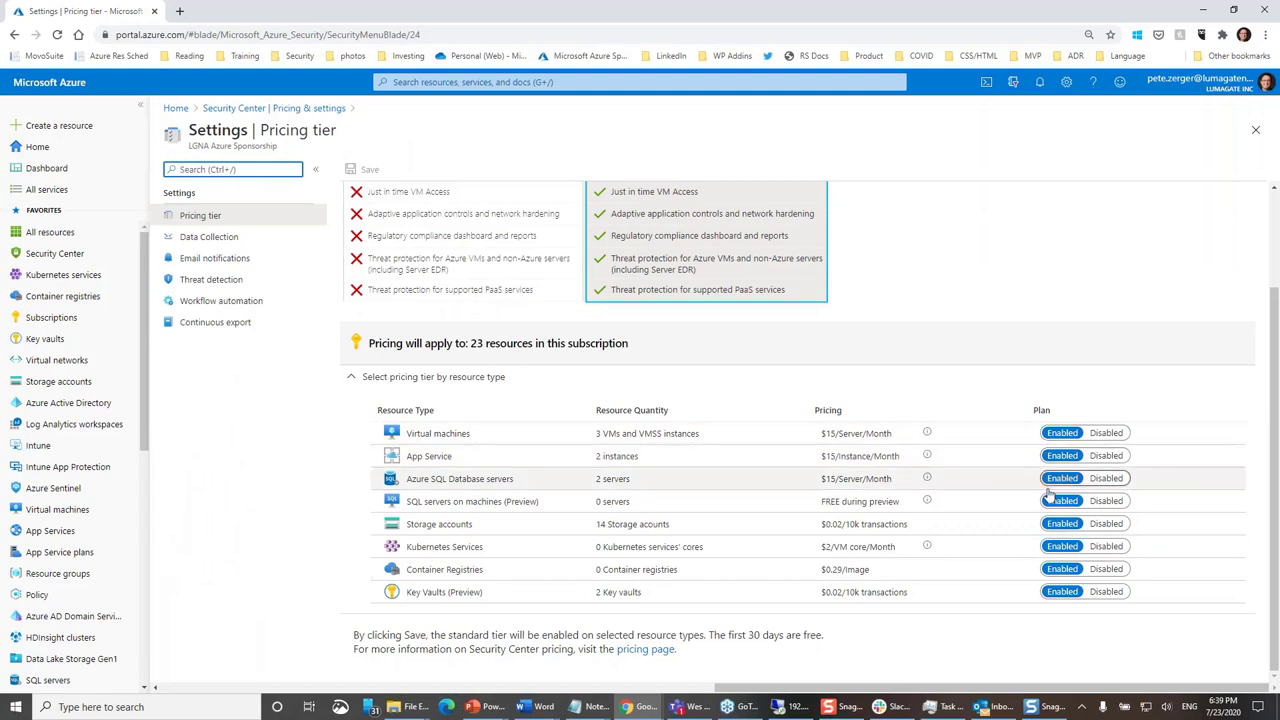
scroll(1029, 566, up, 3)
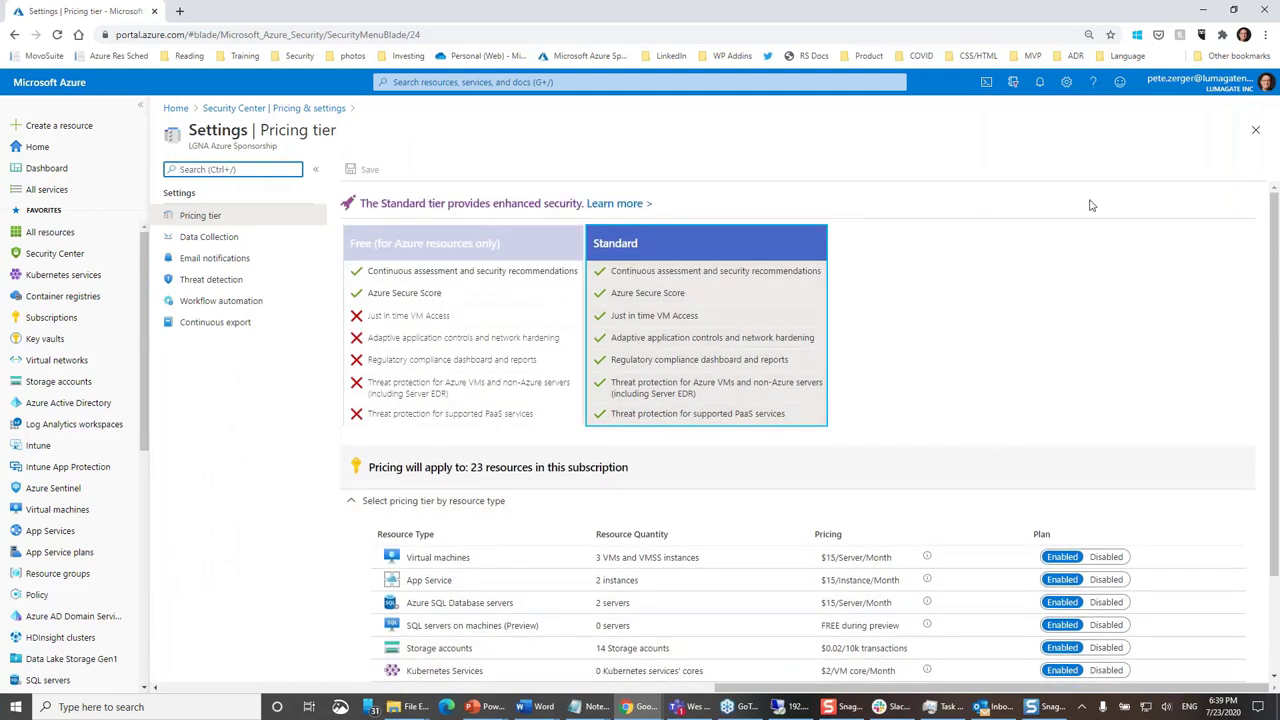
- Switch back to the PowerPoint slide show and advance past the Azure Security Center and M365 Security Dashboard demo slides
click(1202, 13)
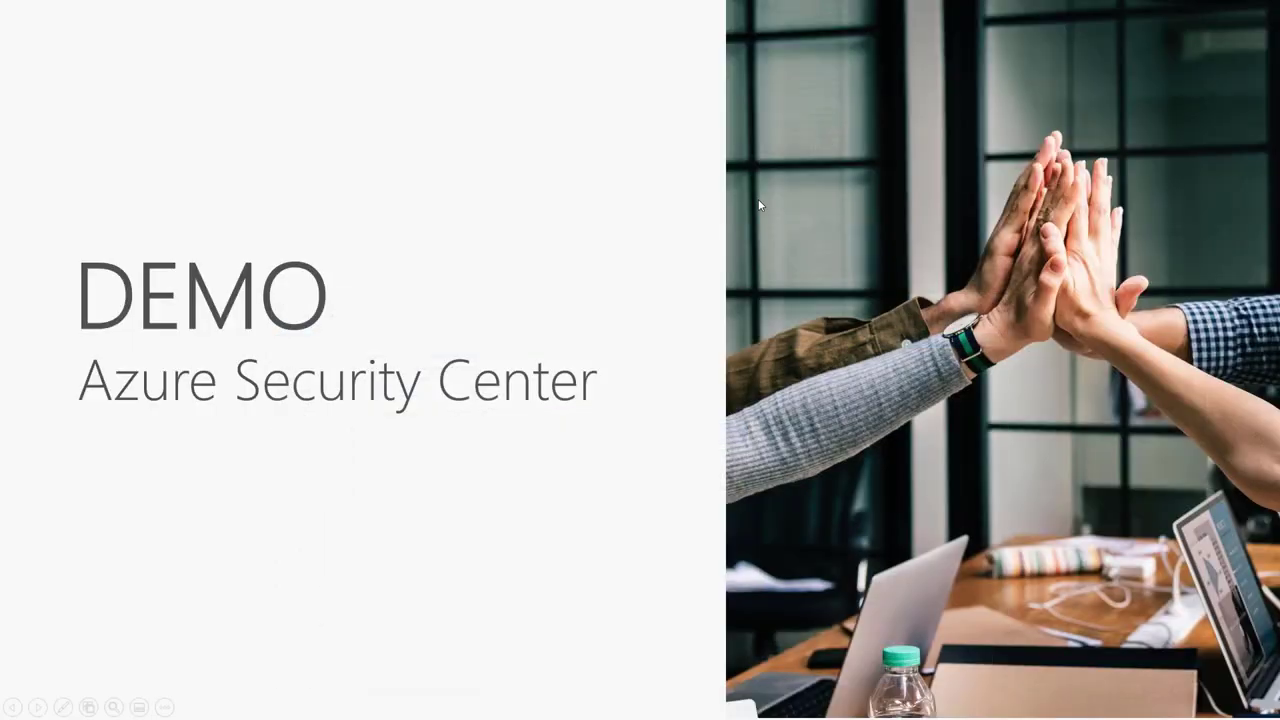
click(759, 205)
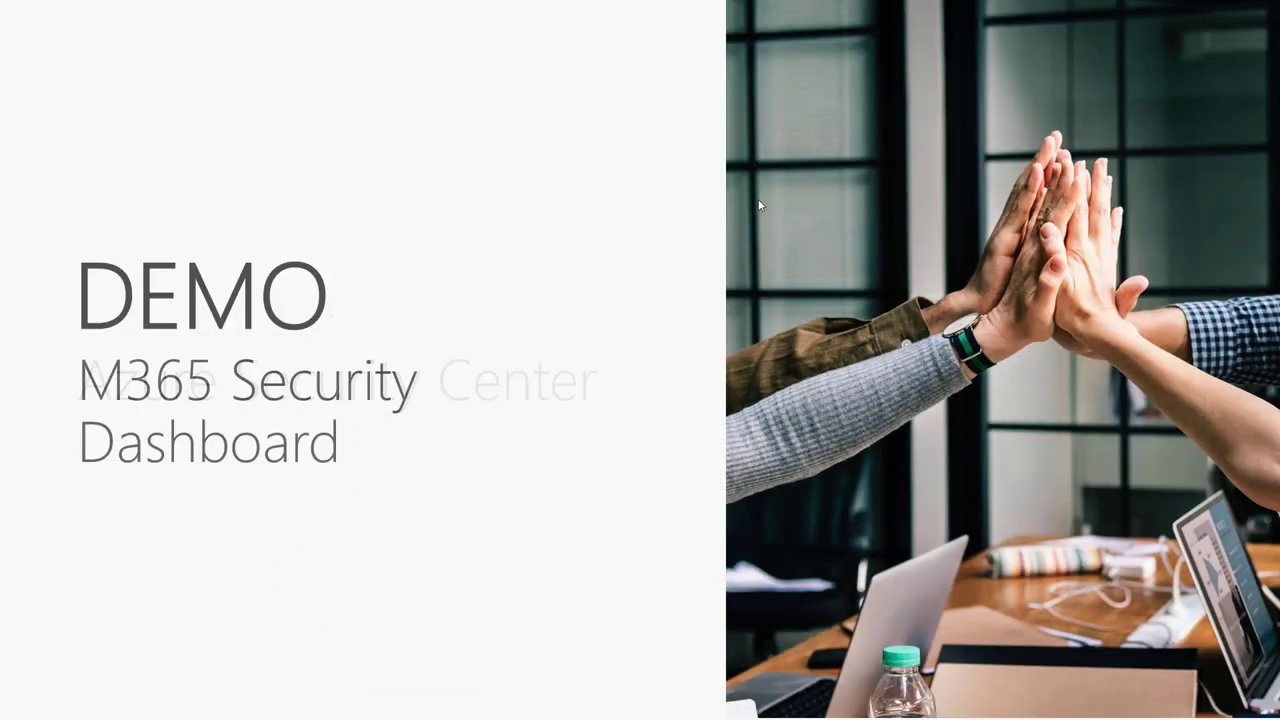
click(592, 268)
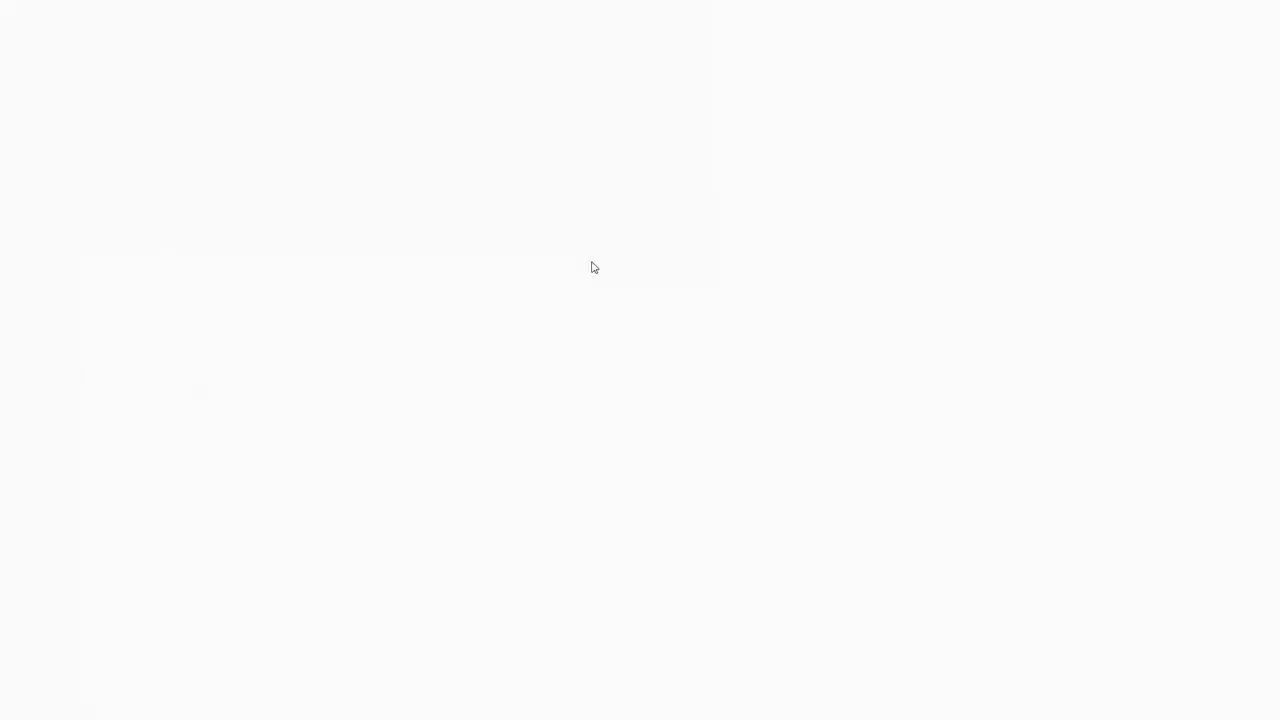
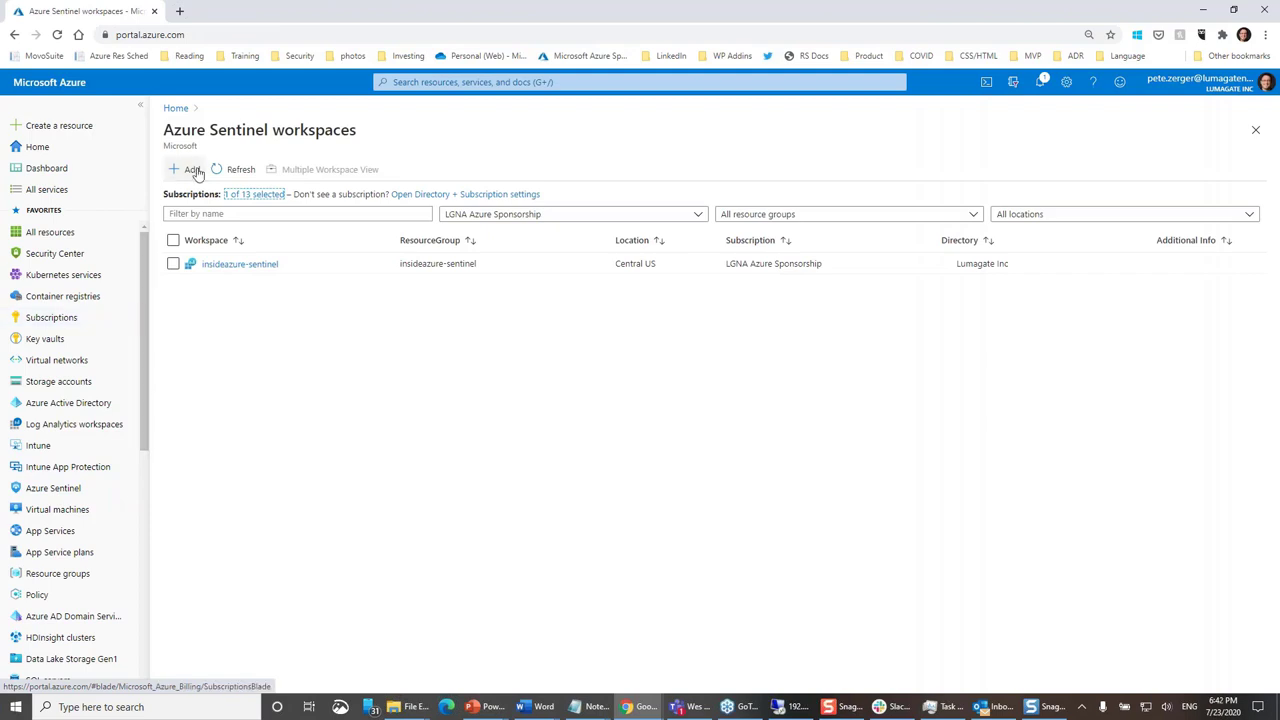
- View the page for adding a workspace to Azure Sentinel, leave it without adding one and return to the portal home
click(186, 169)
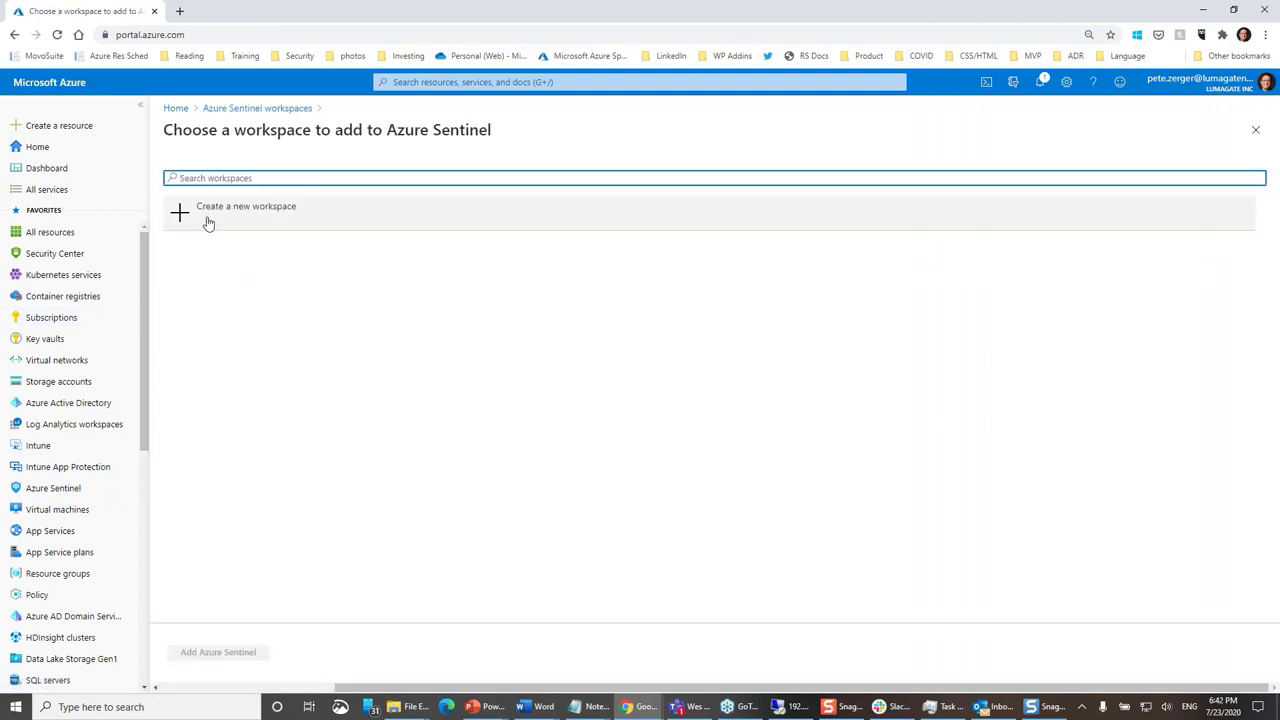
click(1252, 133)
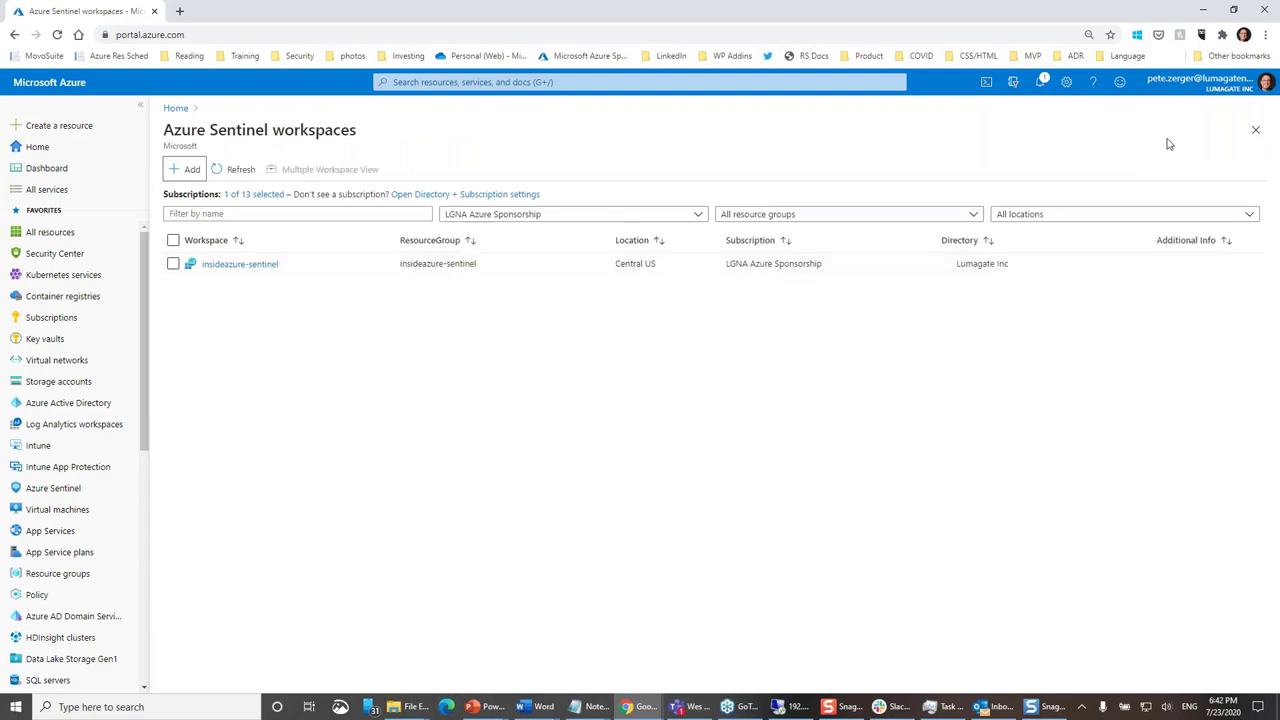
click(1252, 132)
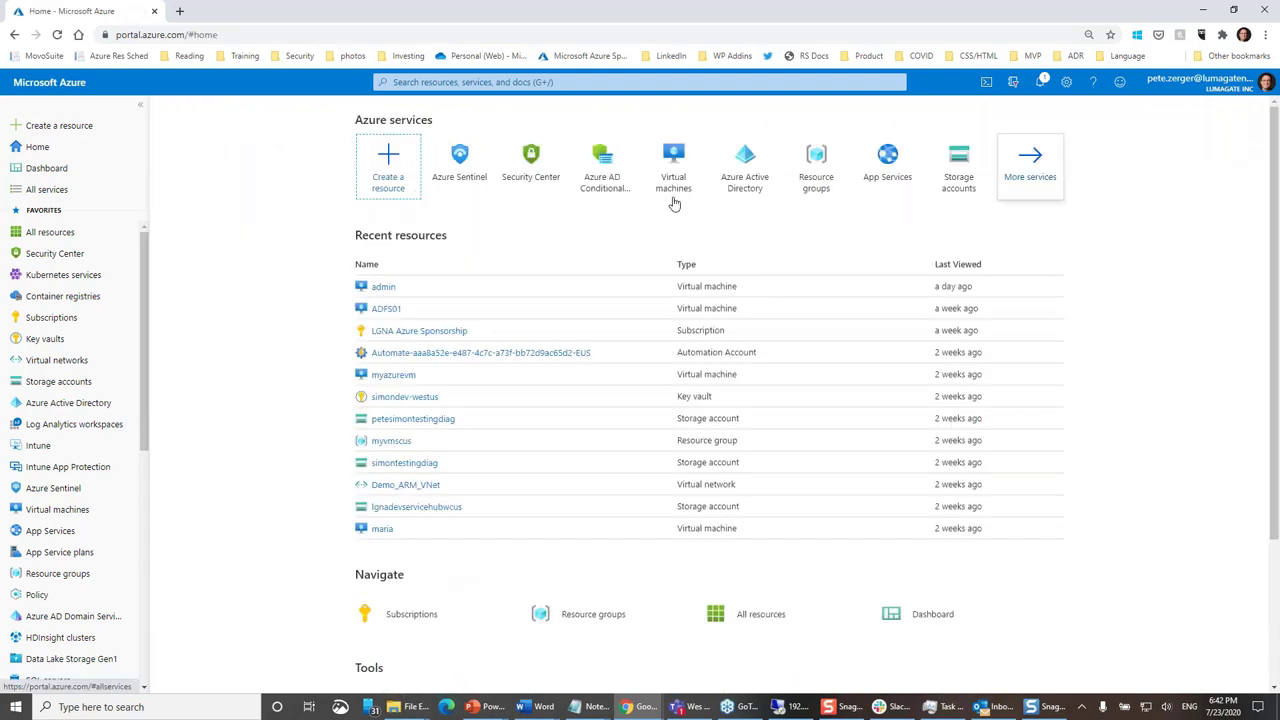
- Open the insideazure-sentinel workspace in Azure Sentinel and bring up its data connectors
click(459, 165)
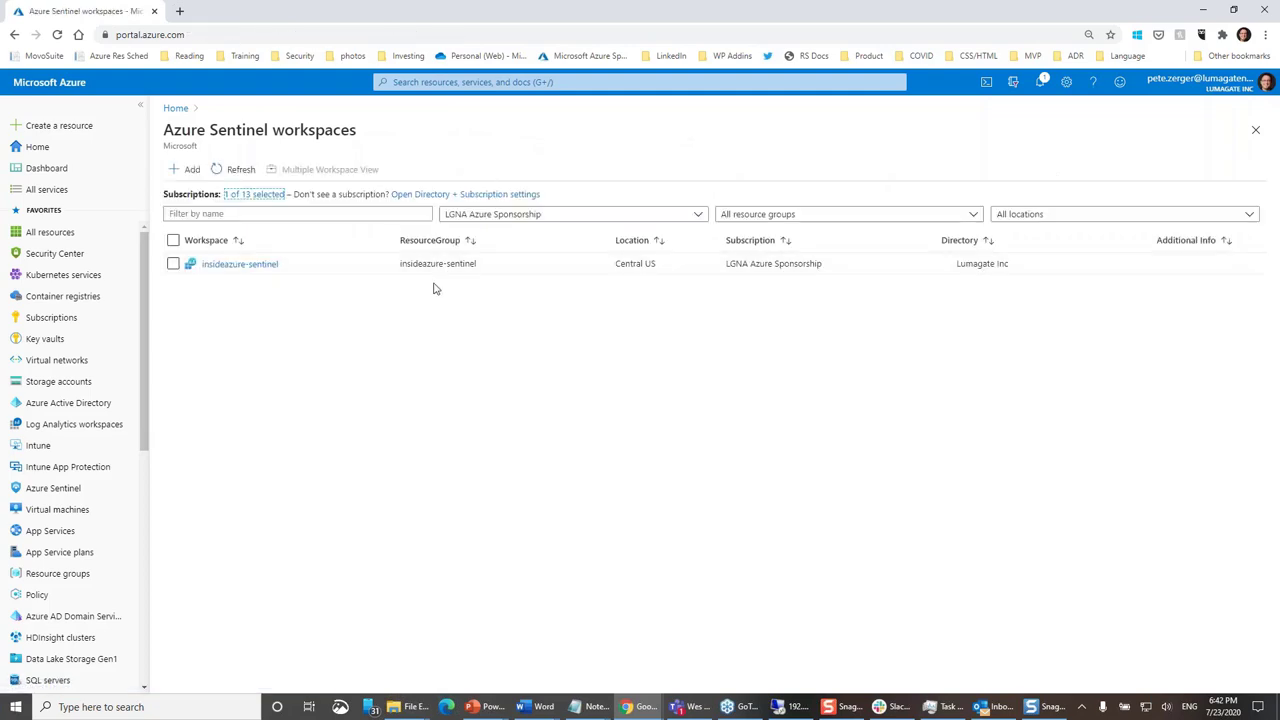
click(230, 264)
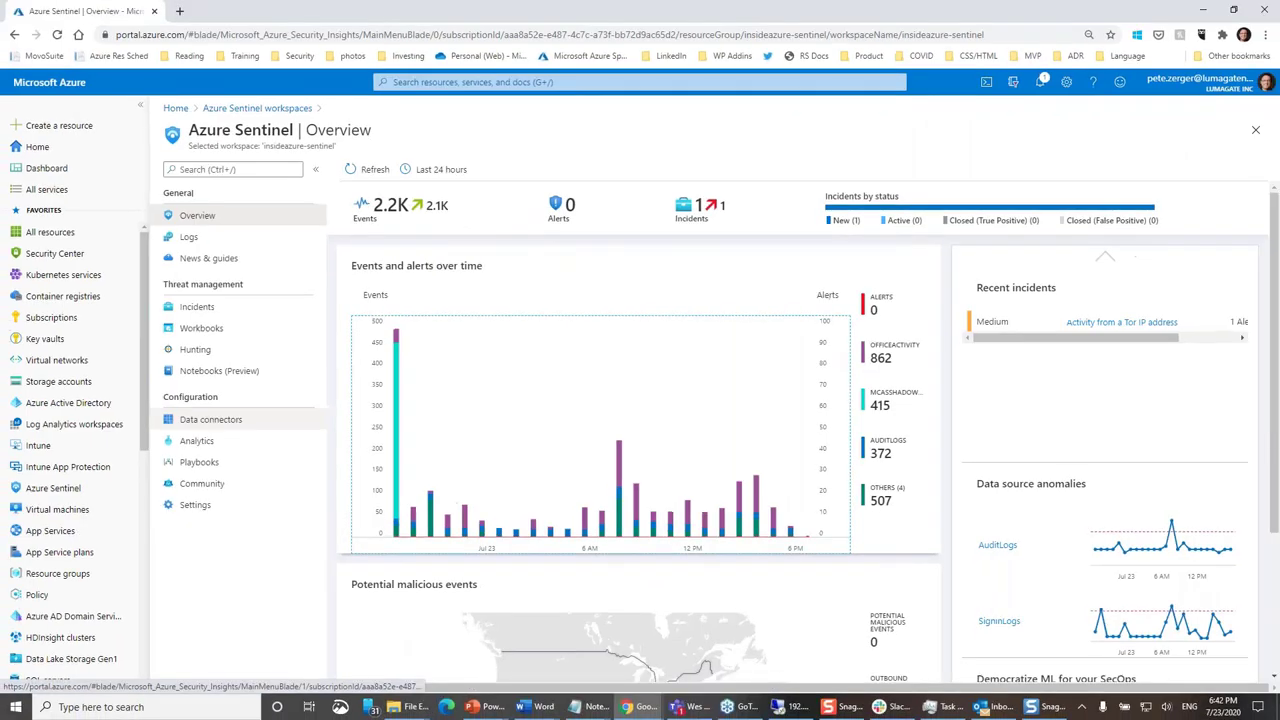
click(259, 424)
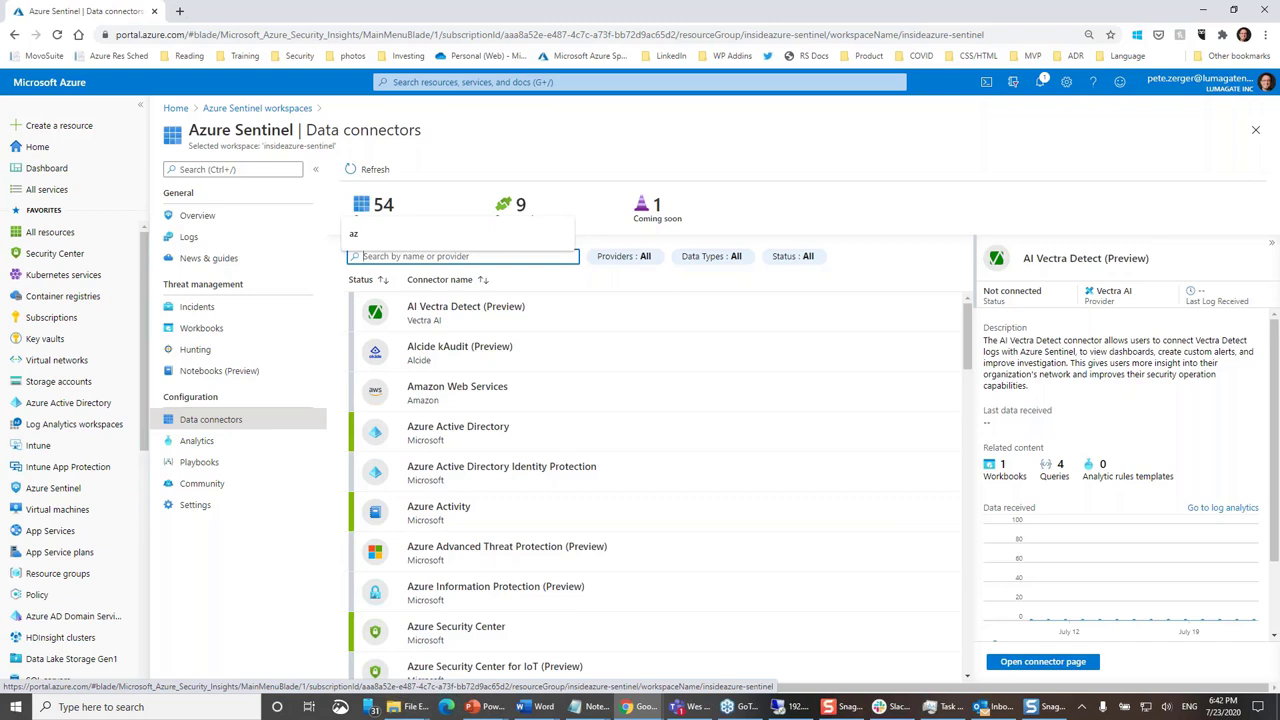
click(740, 202)
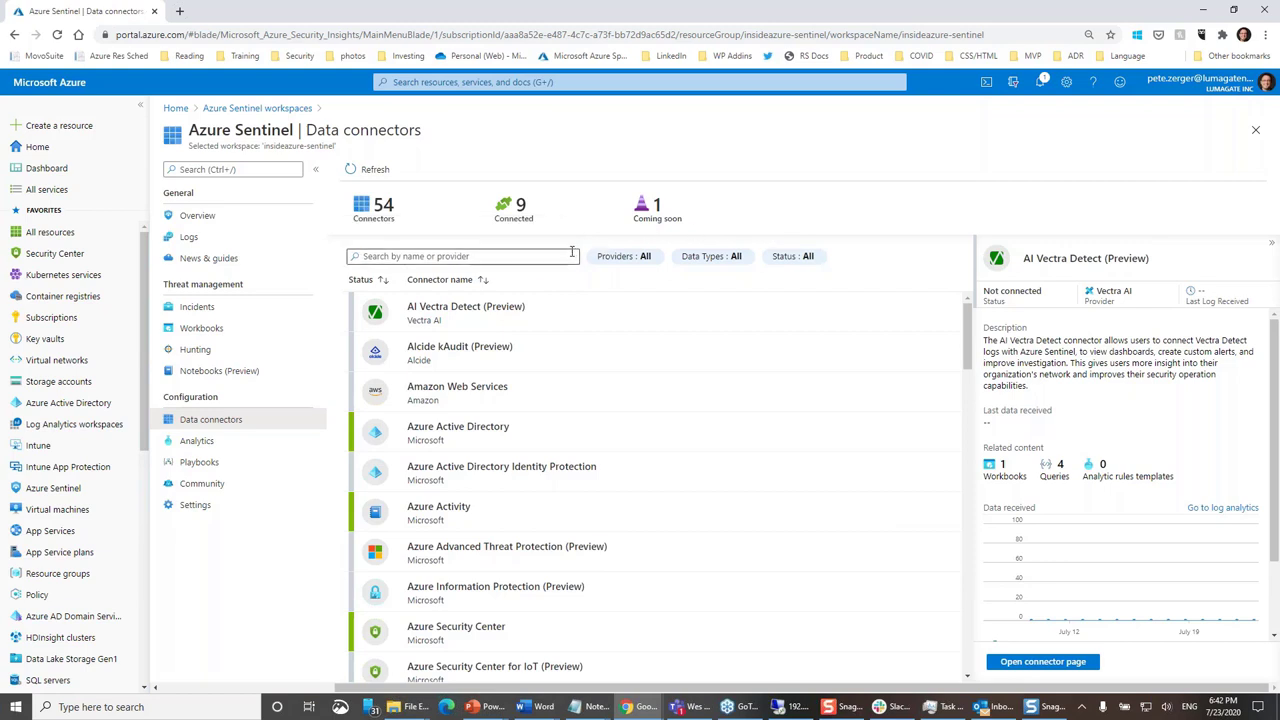
- Filter the data connectors so that Microsoft is the only selected provider
click(626, 259)
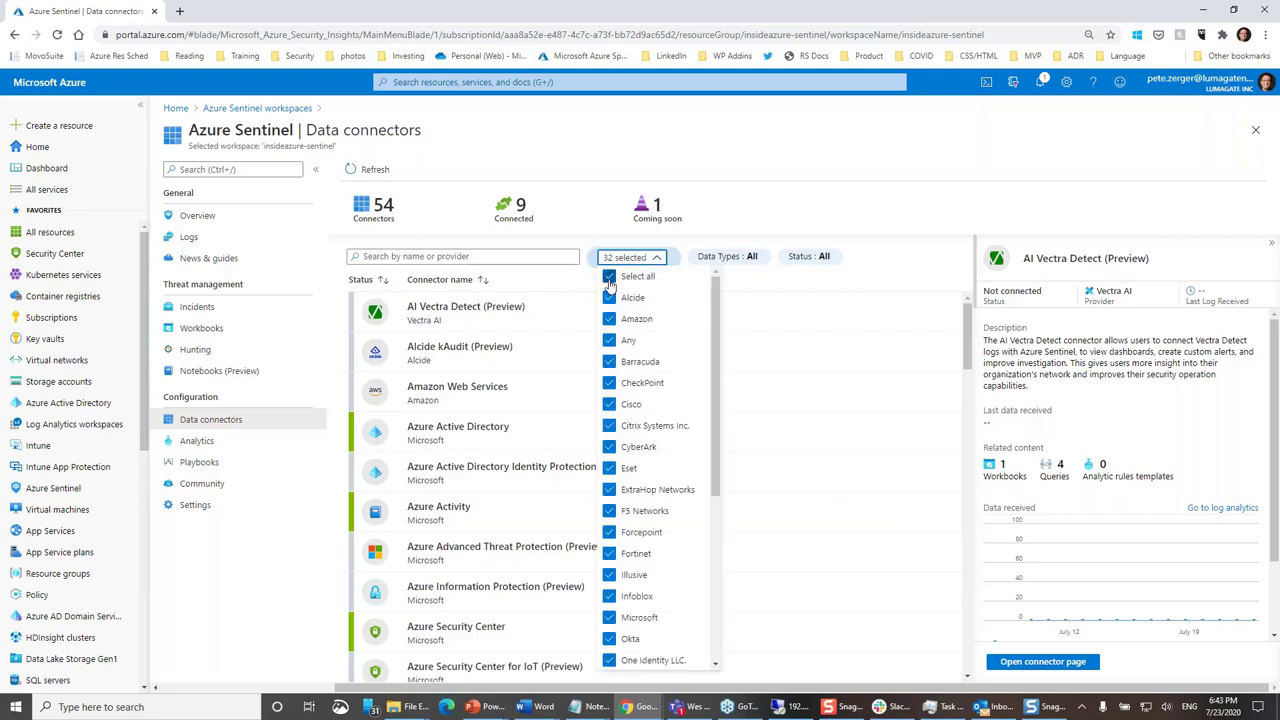
click(610, 281)
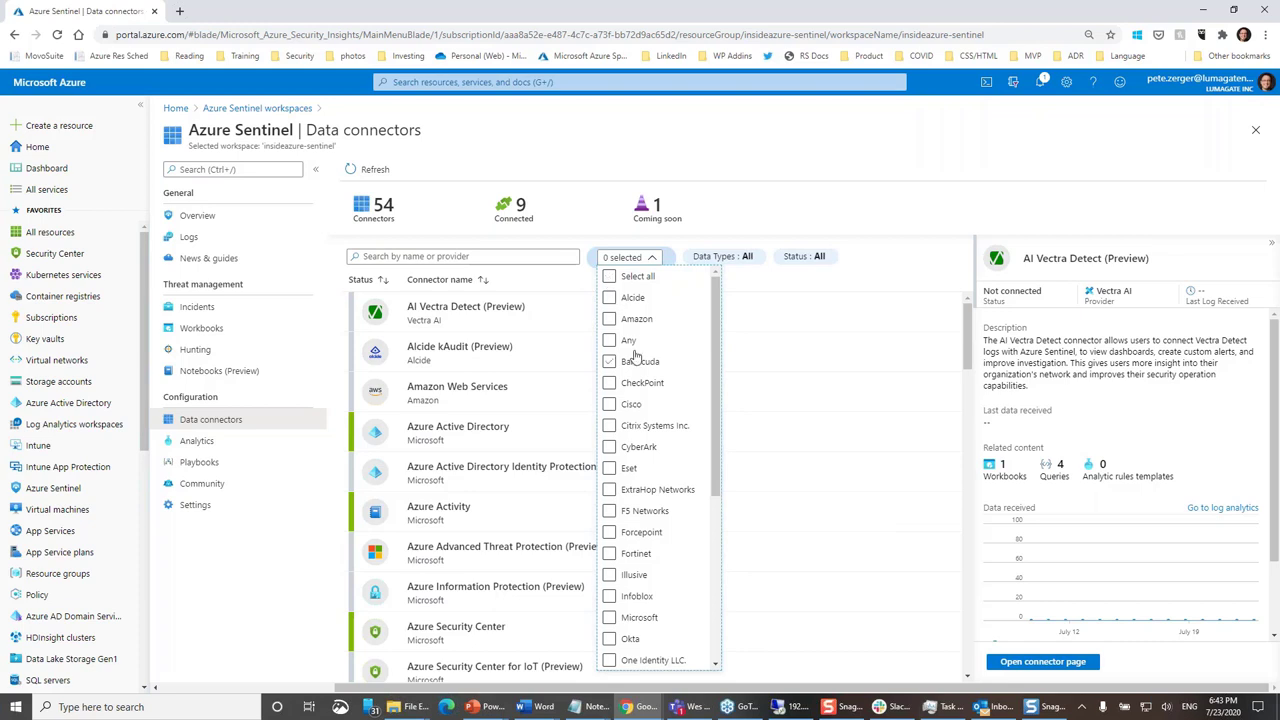
drag(718, 435, 703, 571)
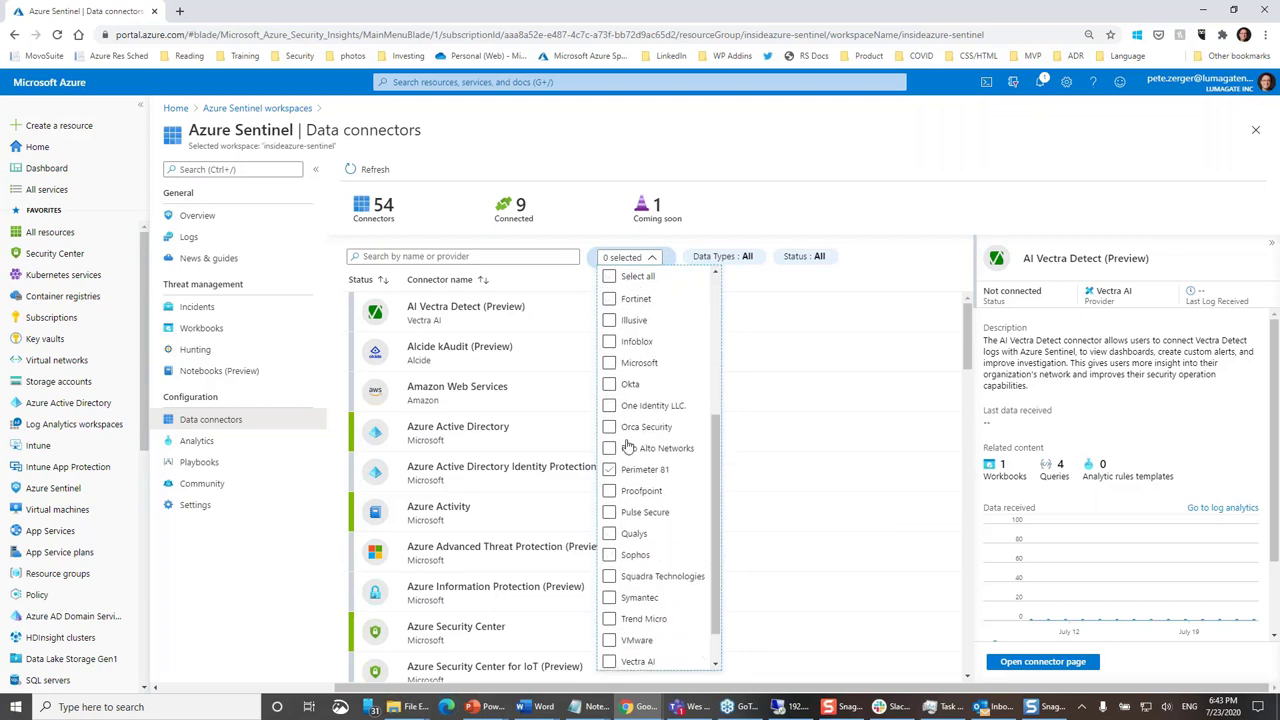
click(609, 364)
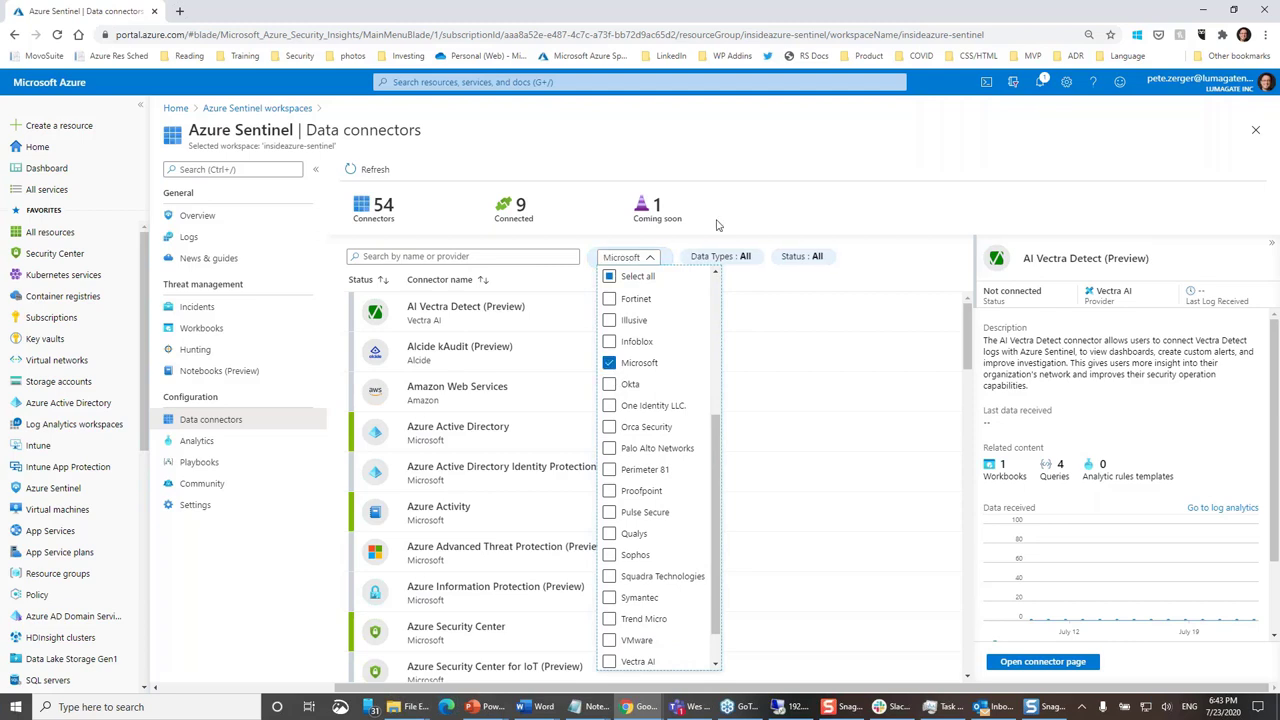
click(723, 182)
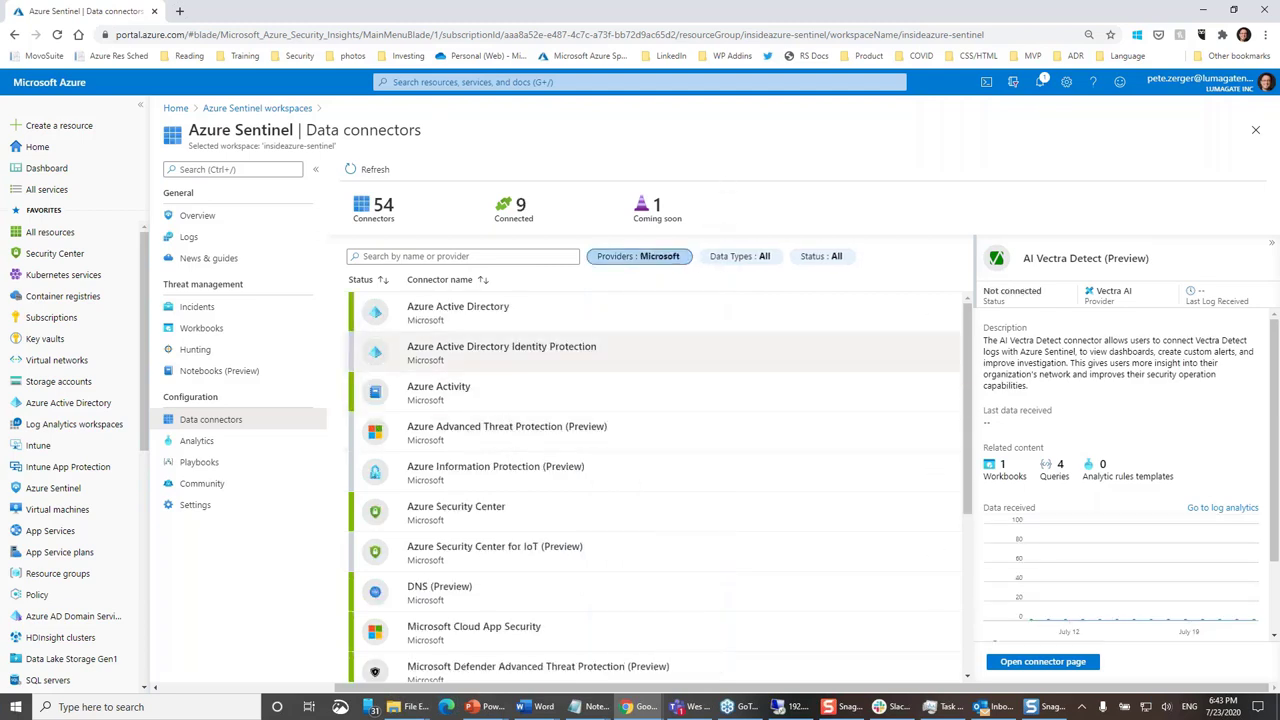
- Review the Azure Active Directory connector's prerequisites and sign-in and audit log configuration, and return to the connector list
click(473, 318)
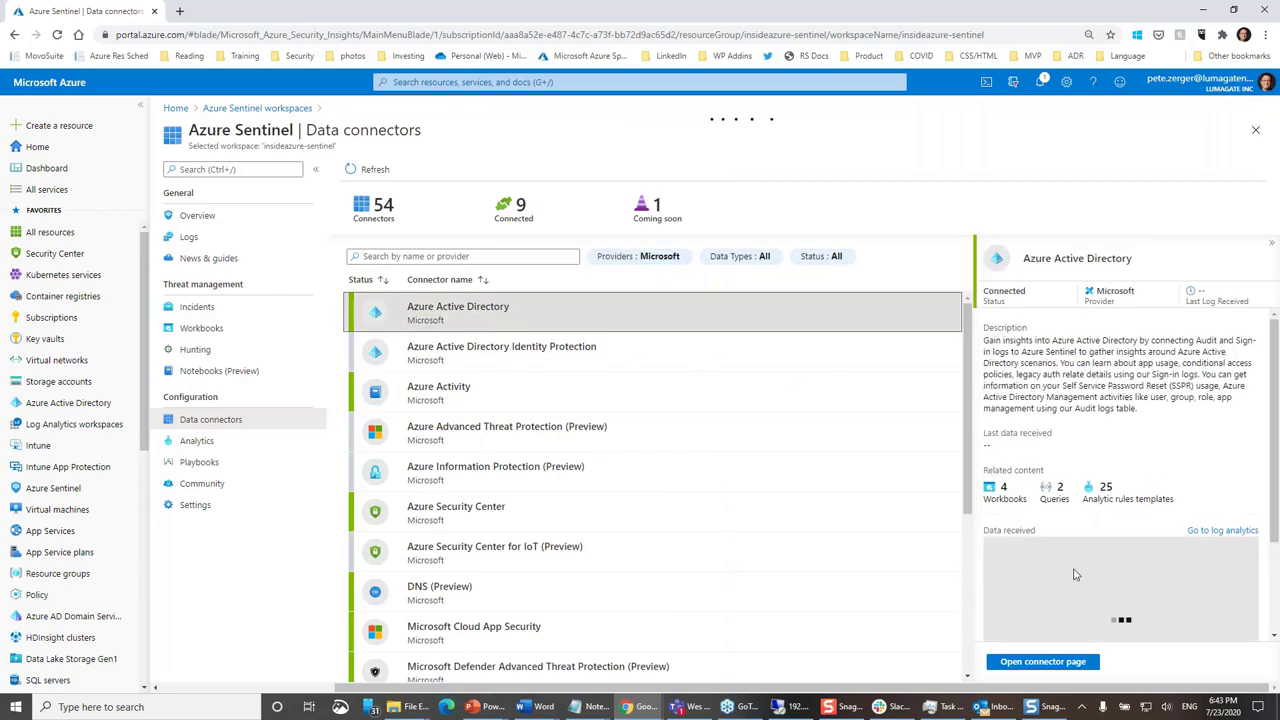
click(1045, 662)
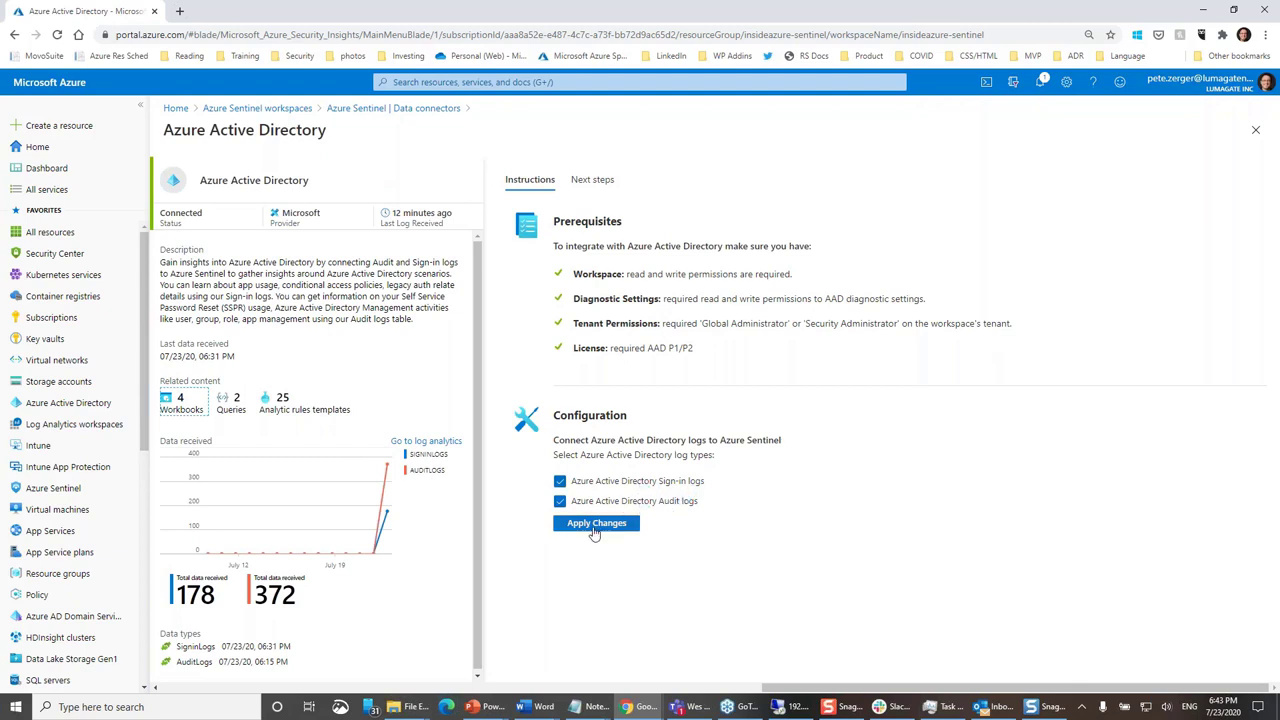
click(1253, 132)
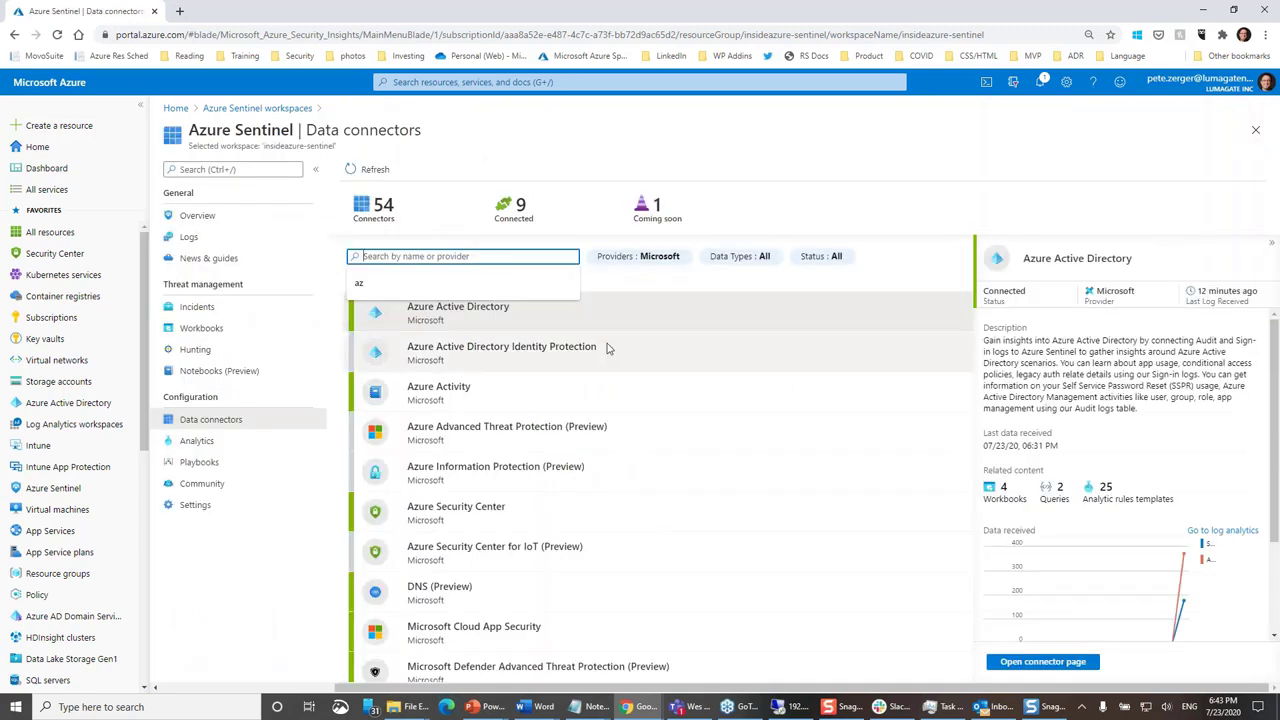
- Connect Azure Active Directory Identity Protection to Azure Sentinel, enable automatic incident creation from its alerts and return to the connector list
click(579, 350)
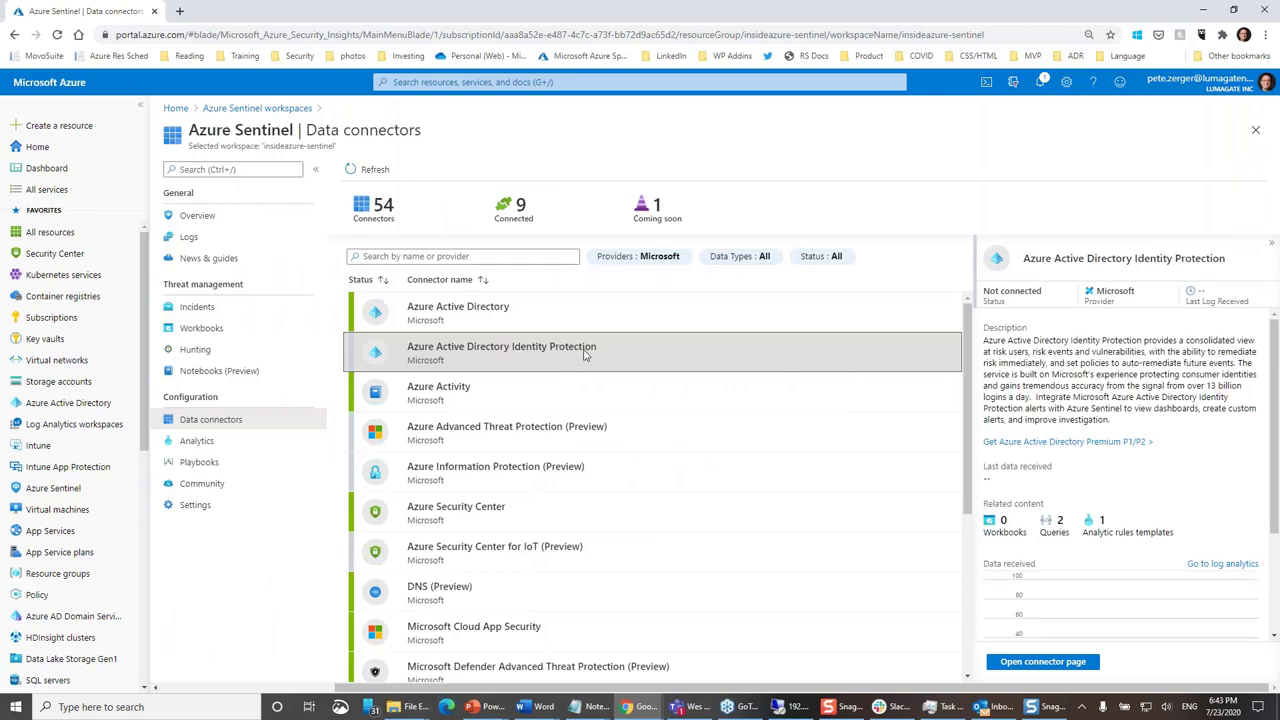
click(1036, 660)
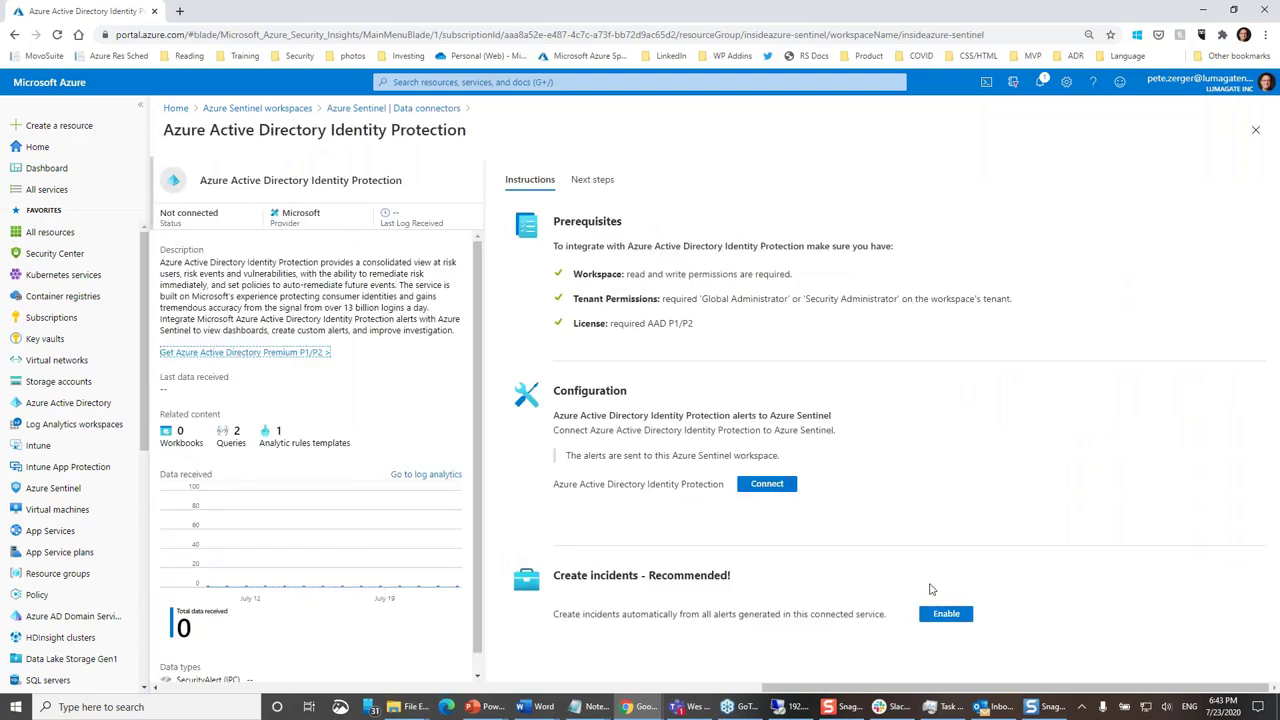
click(770, 484)
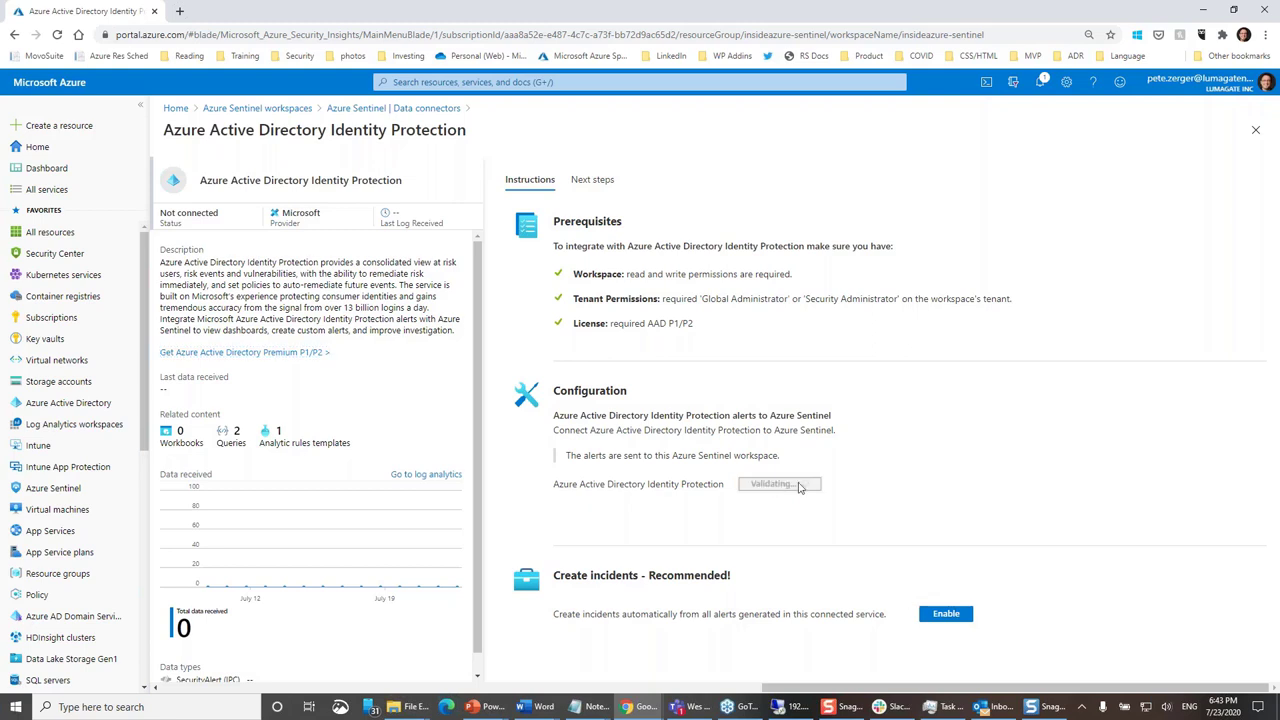
click(945, 613)
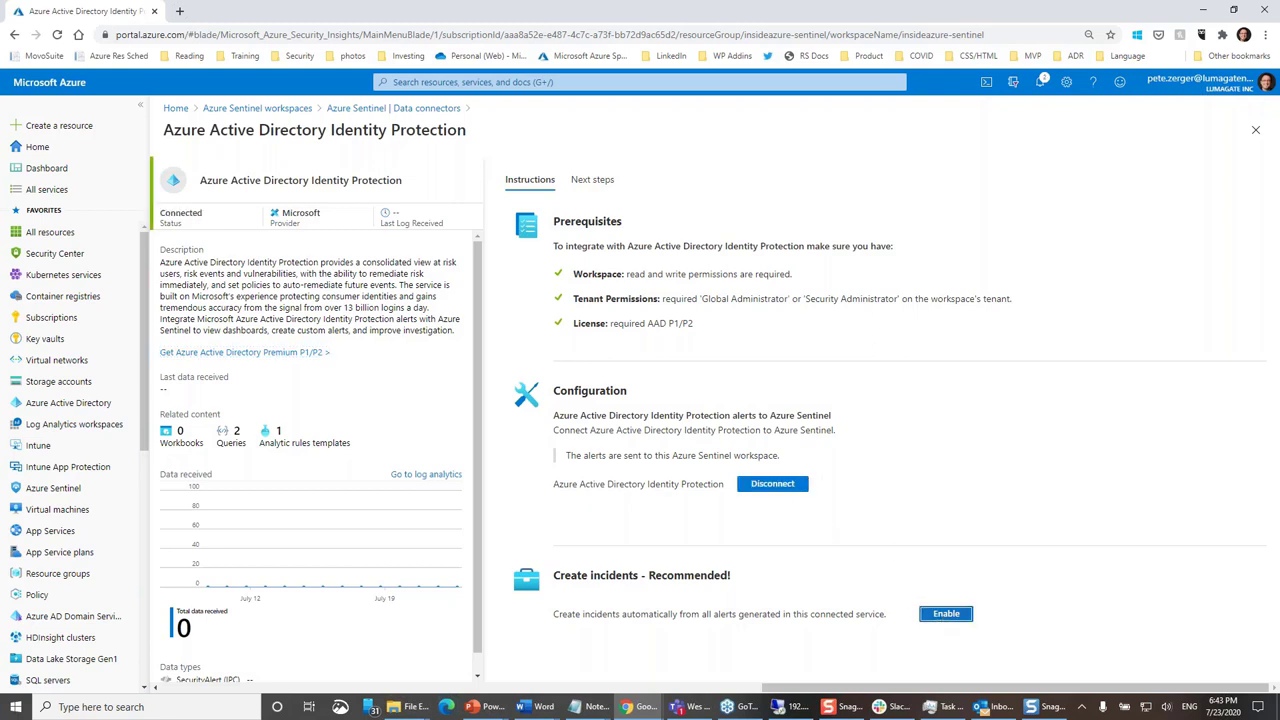
click(1252, 136)
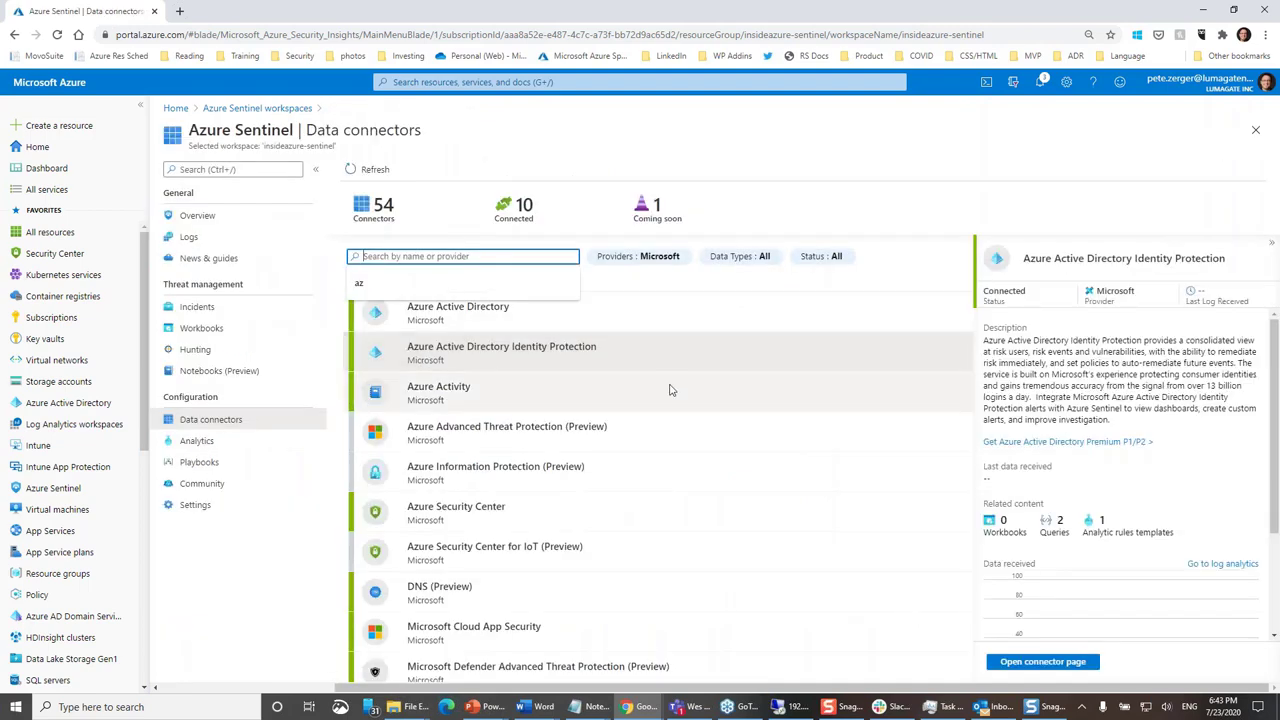
- View the Azure Activity connector's details and browse the remaining Microsoft connectors
click(670, 390)
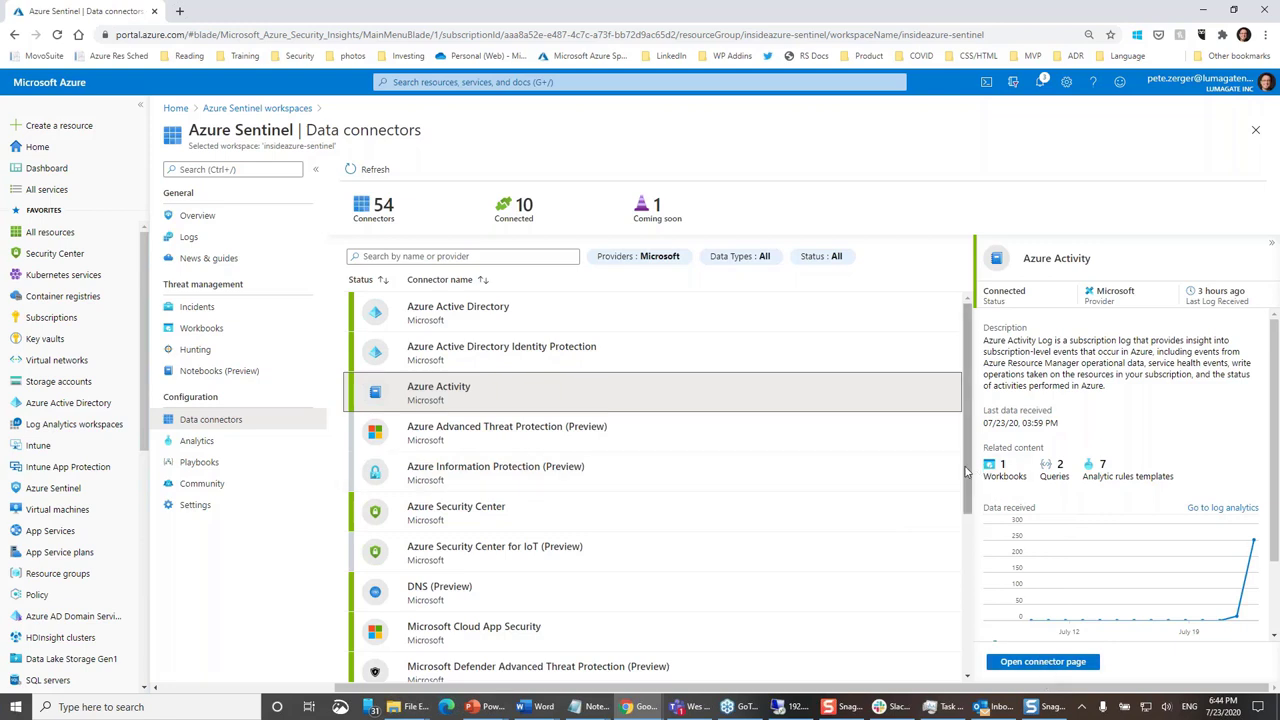
scroll(968, 520, down, 1)
scroll(968, 520, down, 1)
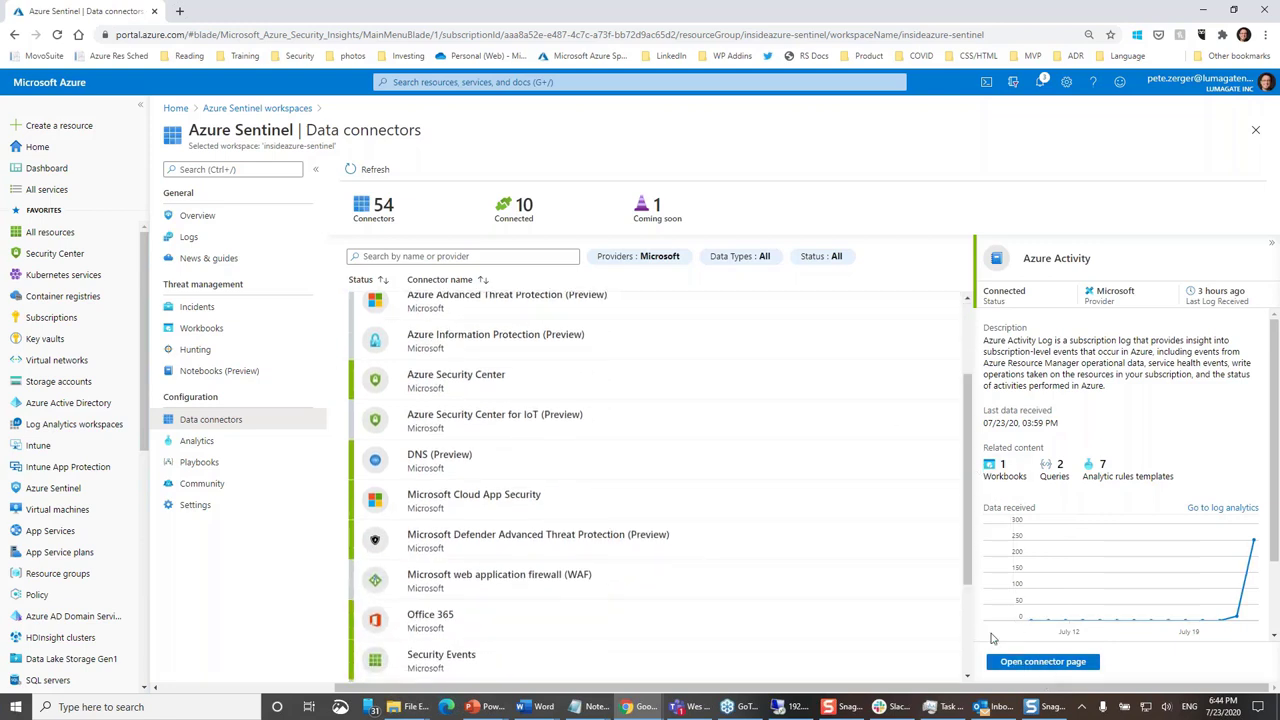
scroll(703, 583, down, 1)
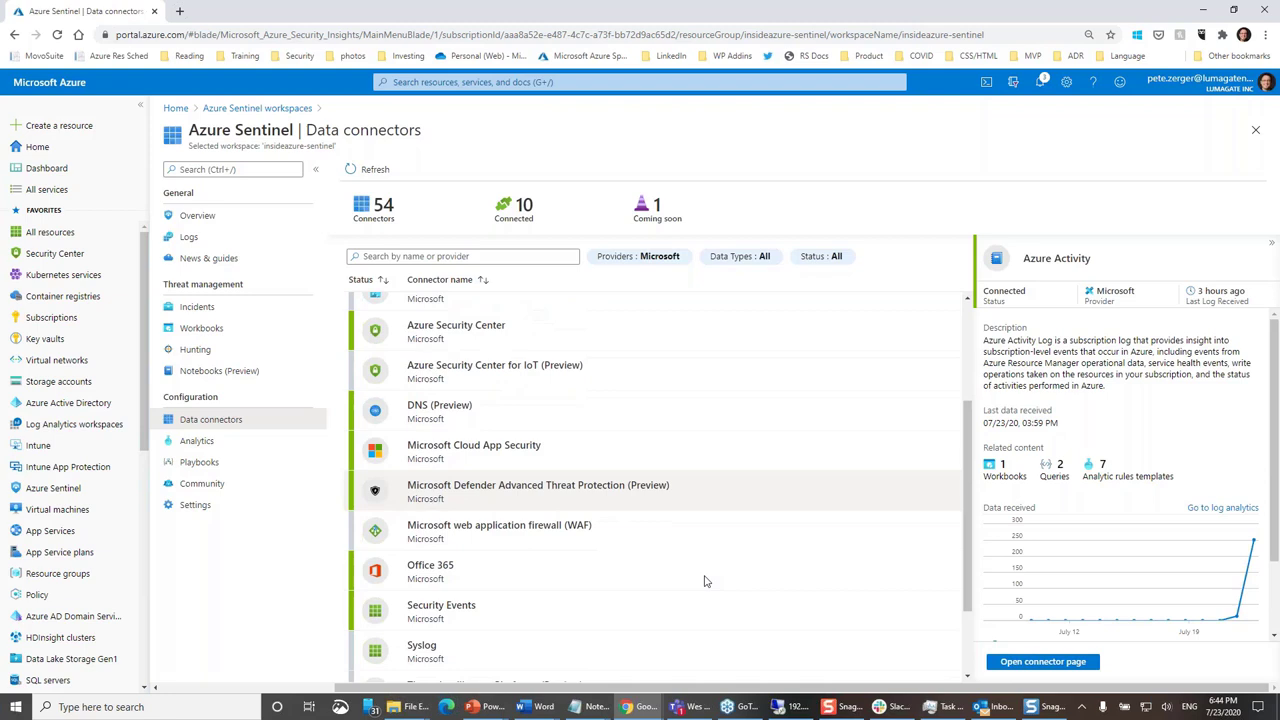
- Review the Security Events connector's agent installation and event streaming options, and go back to the data connectors
click(571, 617)
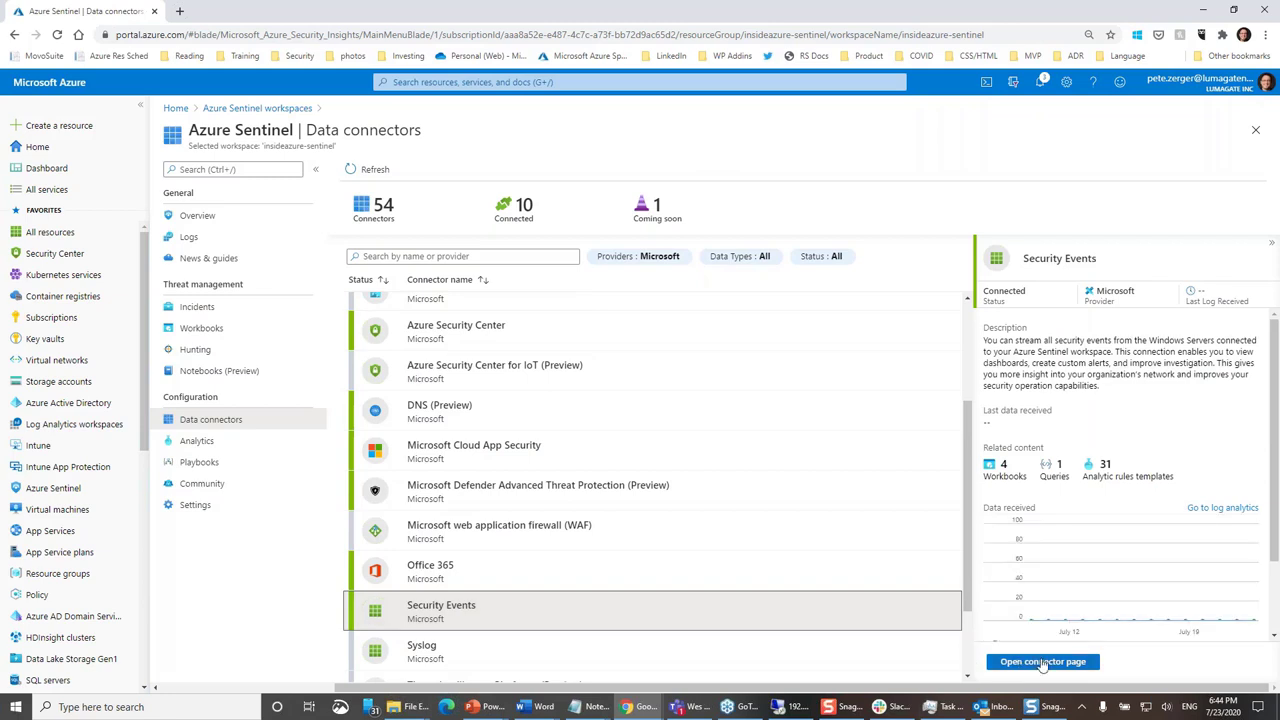
click(1040, 662)
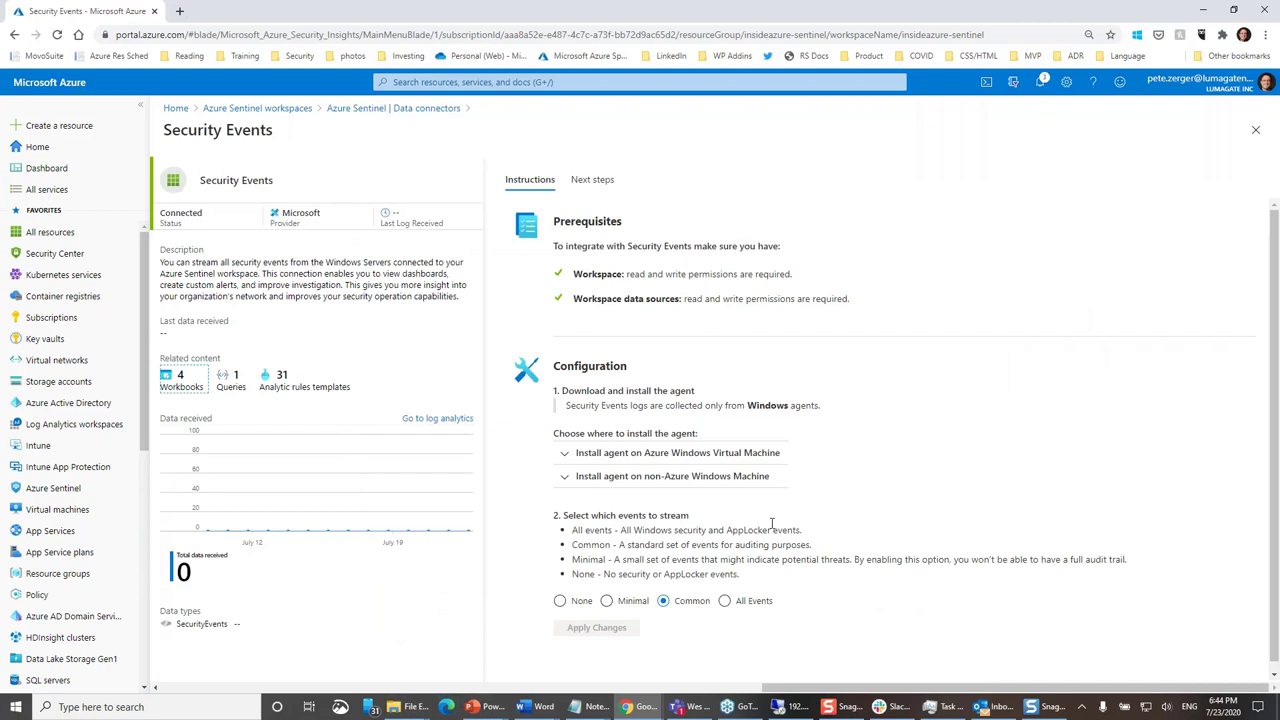
scroll(778, 586, down, 1)
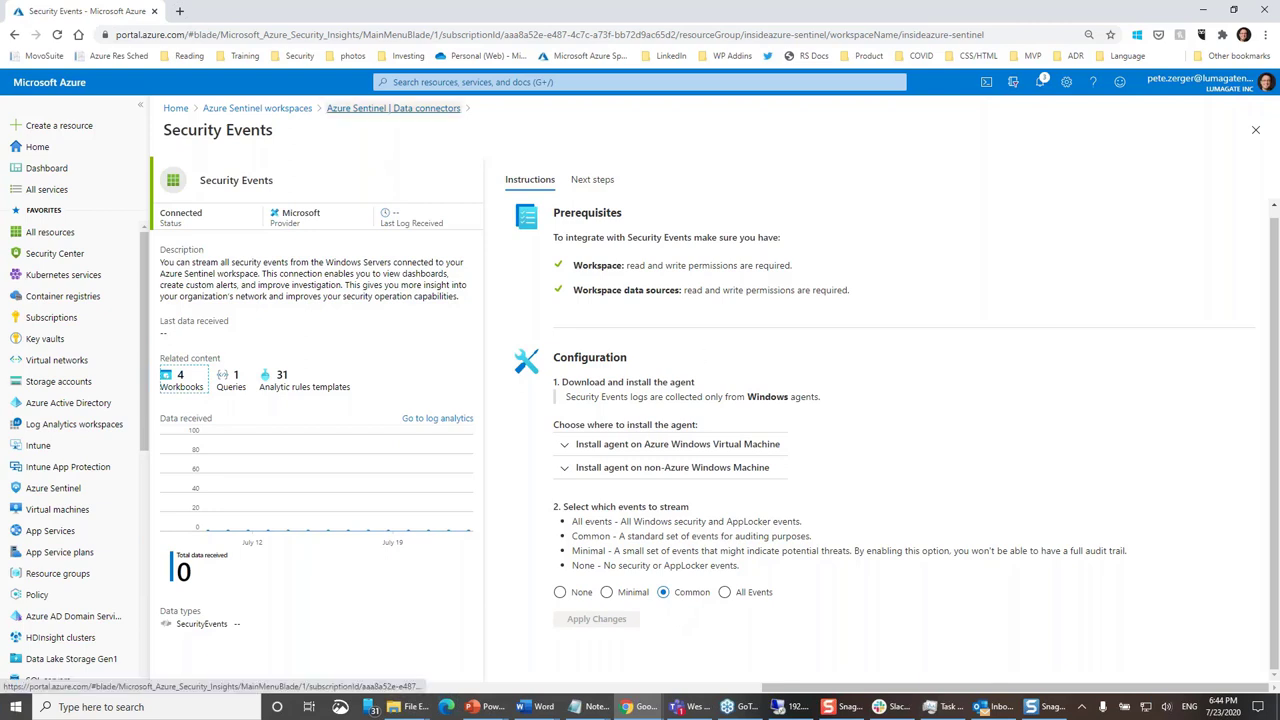
click(393, 108)
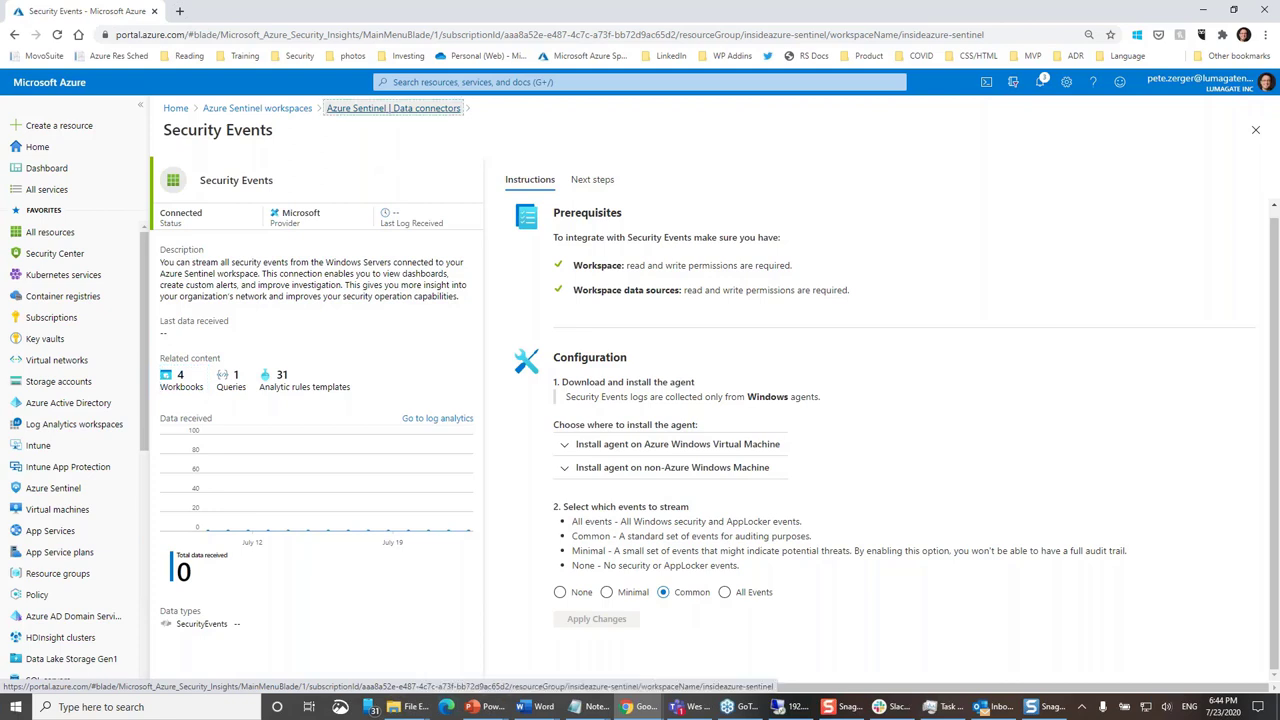
- Connect Microsoft Defender Advanced Threat Protection alerts to Azure Sentinel from its connector page and return to the connector list
scroll(461, 538, down, 1)
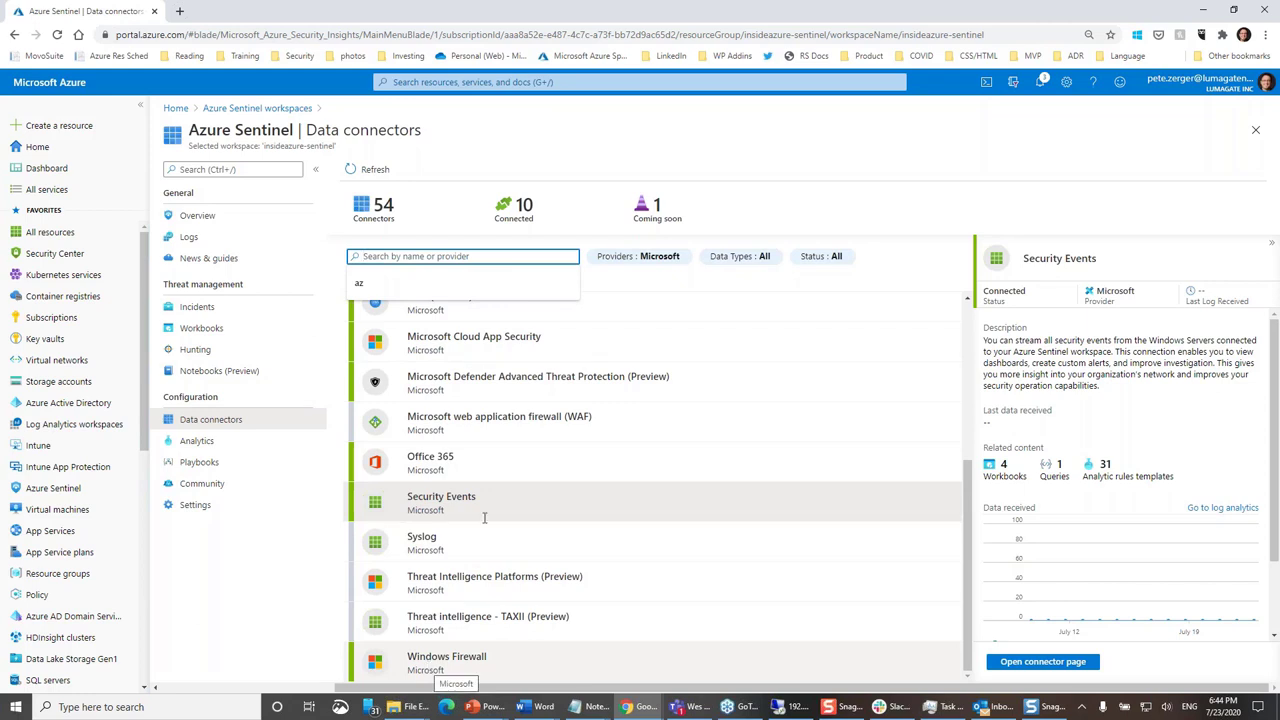
scroll(549, 440, up, 1)
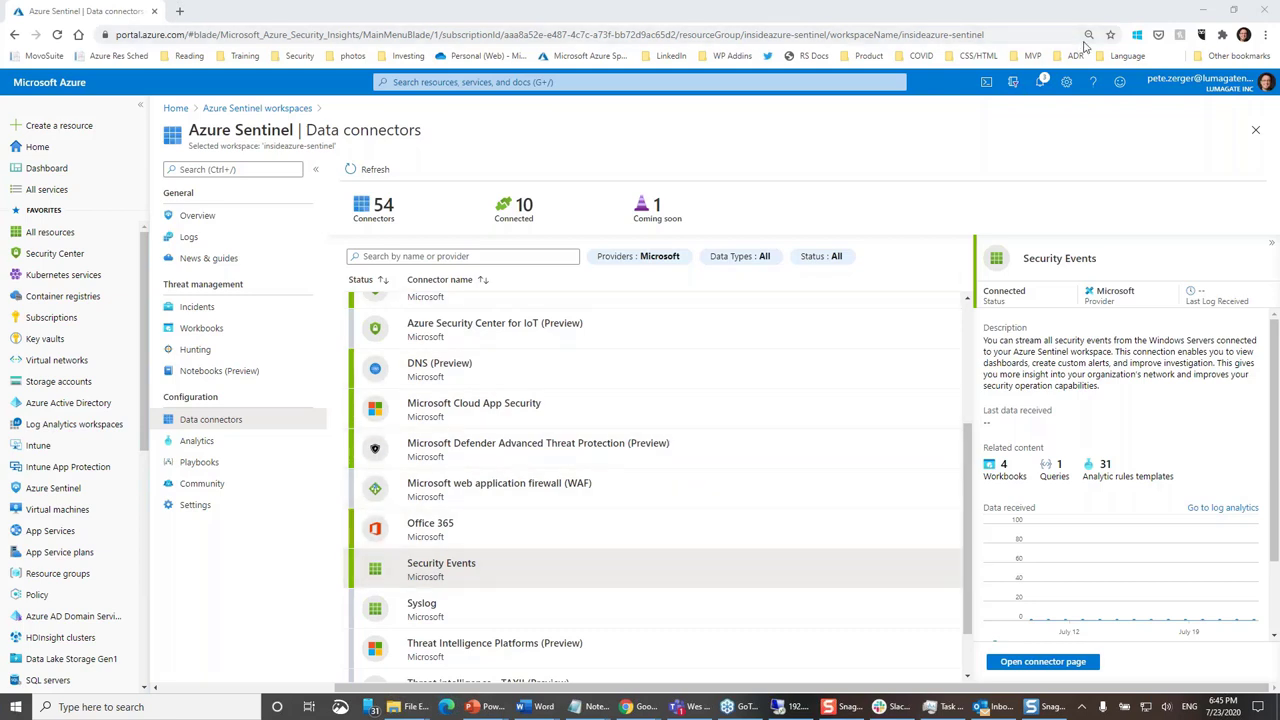
click(570, 463)
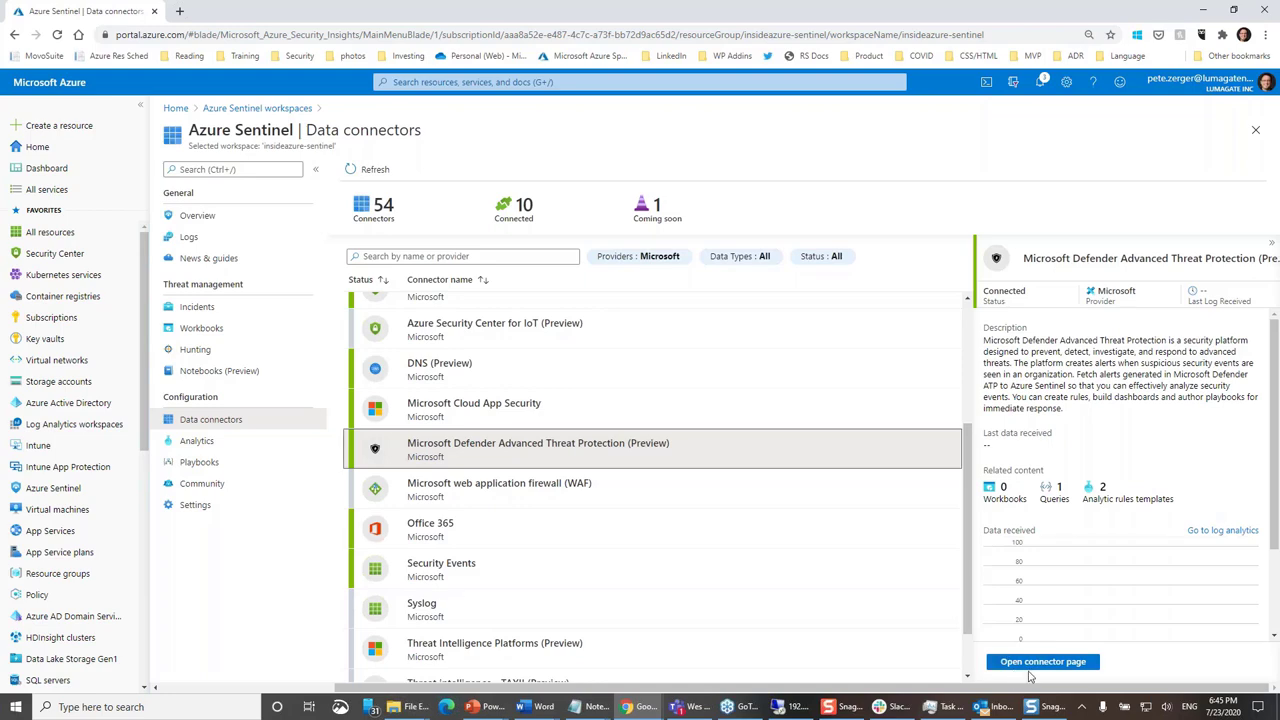
click(1030, 672)
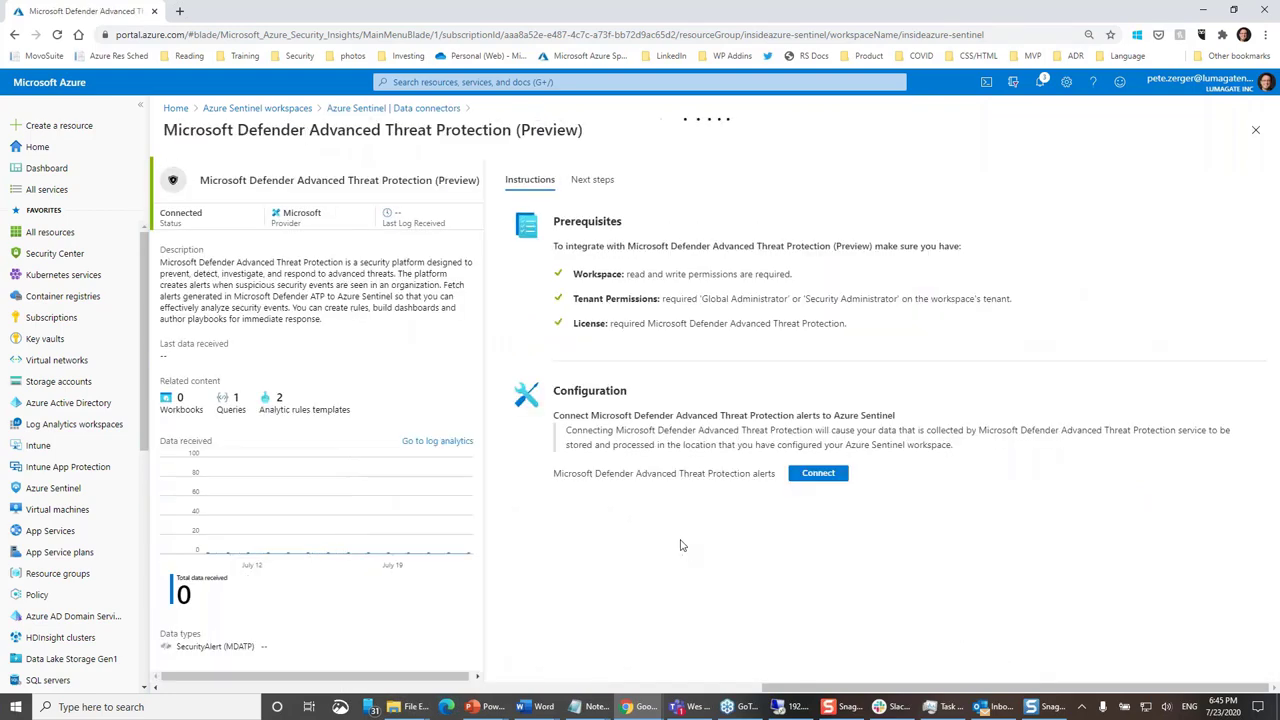
click(813, 476)
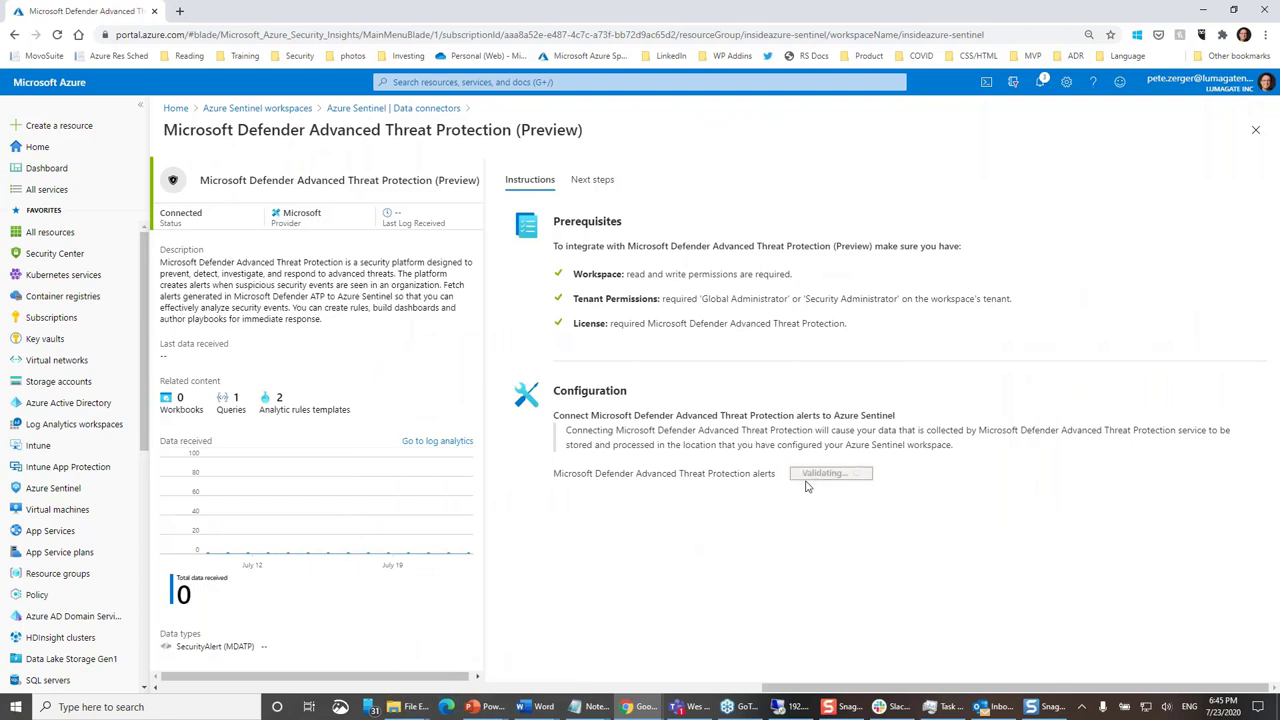
click(820, 473)
click(1250, 133)
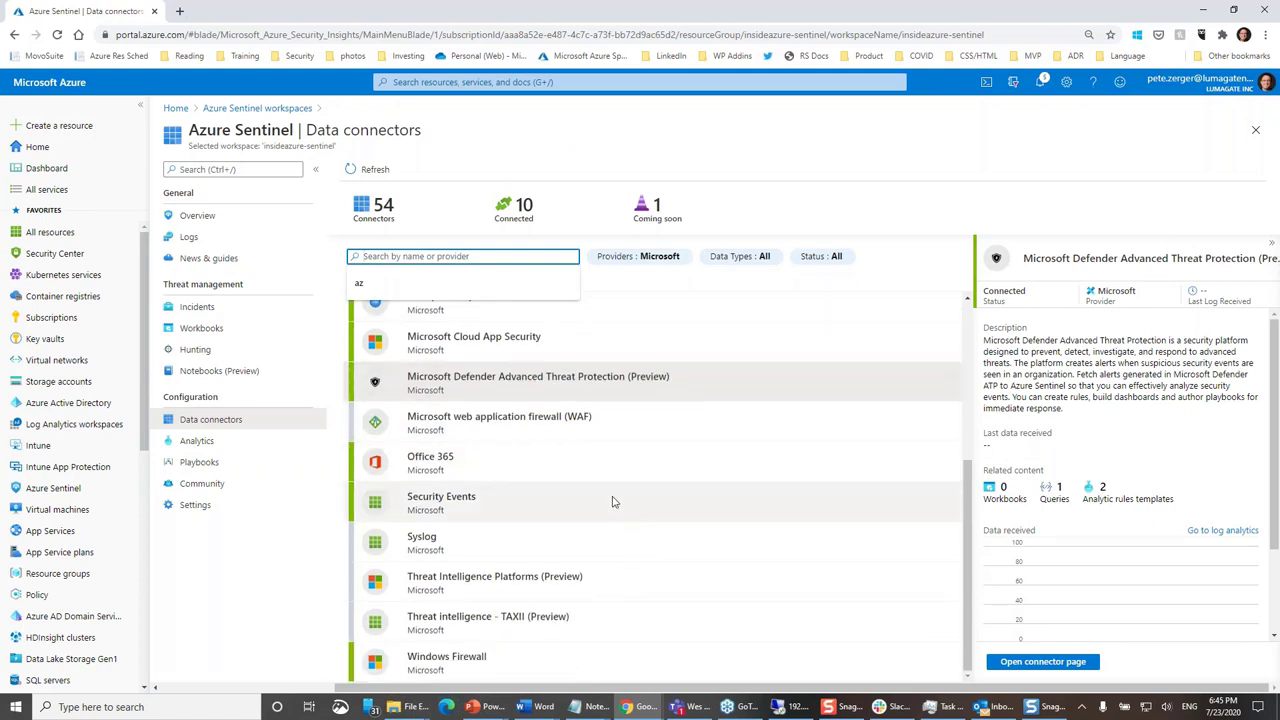
- Review the Microsoft Cloud App Security connector's configuration and incident creation settings, dismiss the calendar reminder and return to the connector list
click(540, 421)
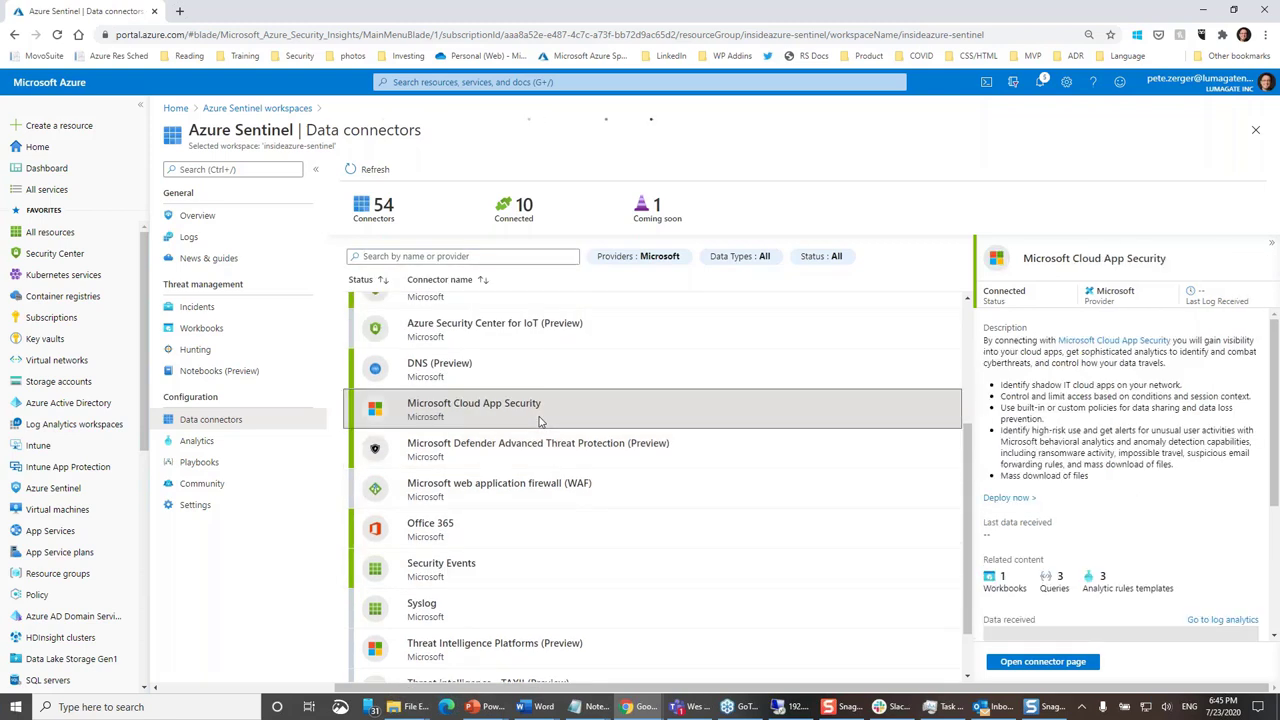
click(1031, 666)
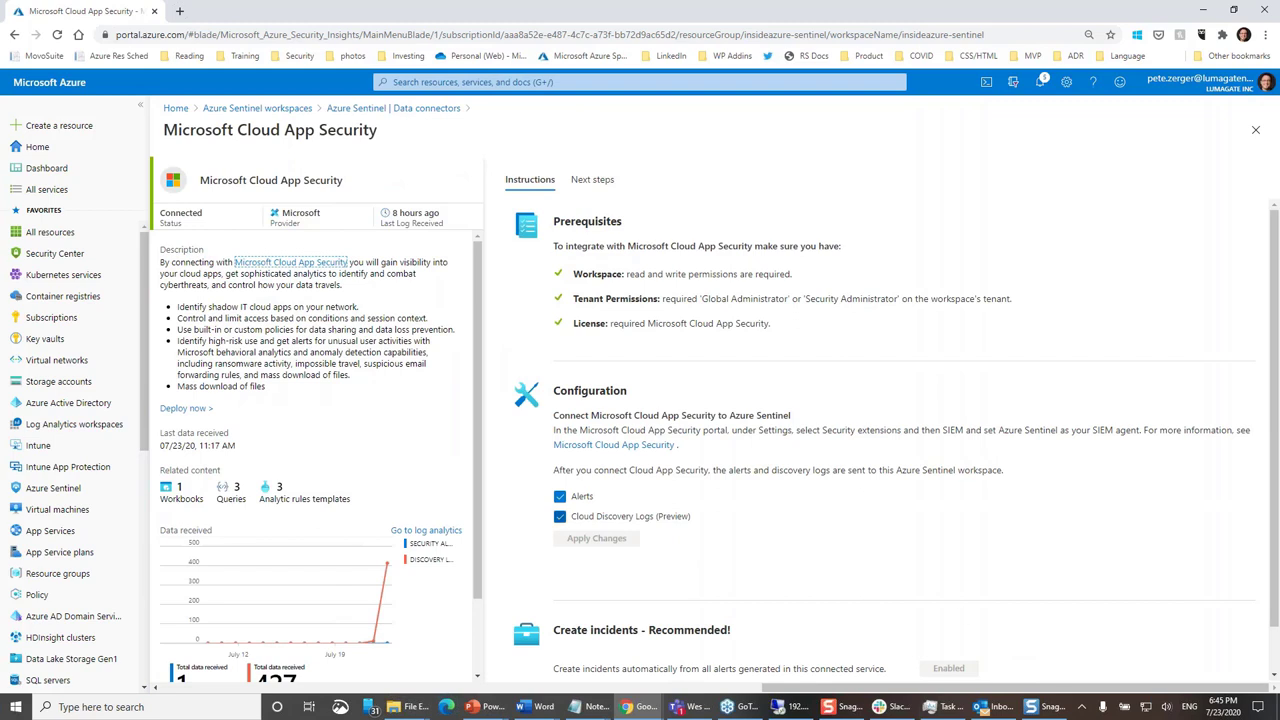
scroll(830, 522, down, 1)
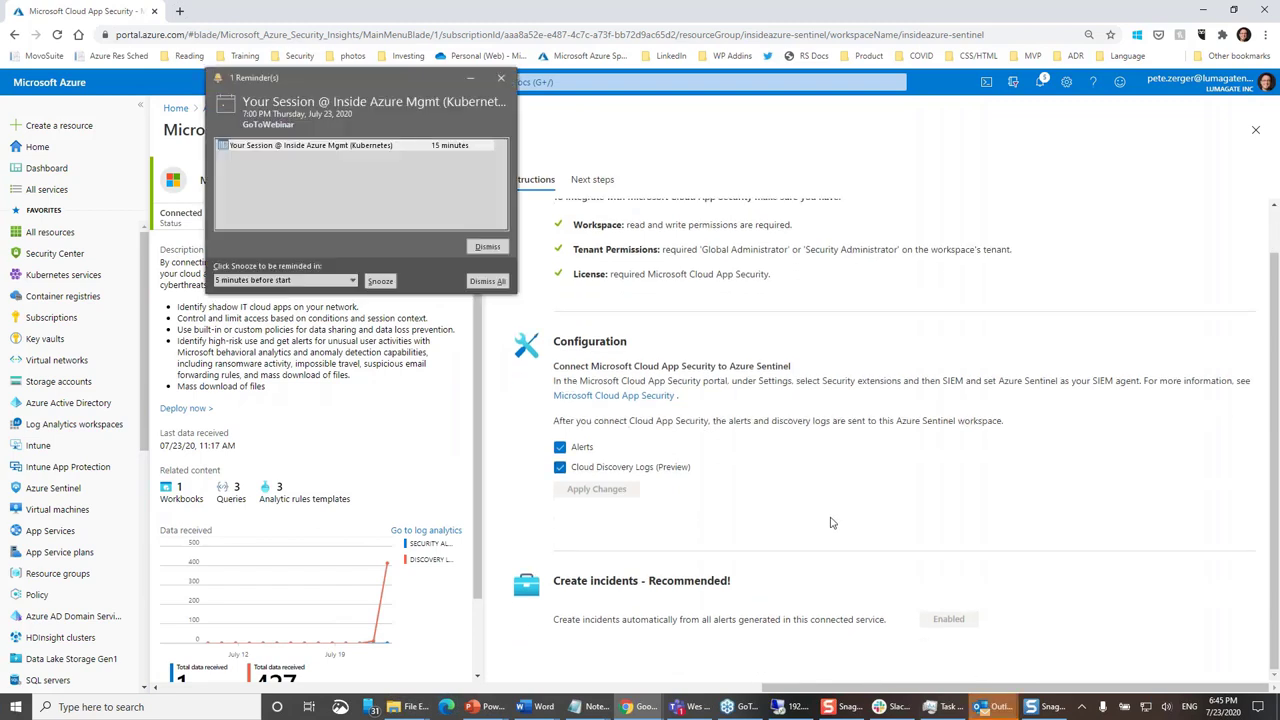
click(488, 281)
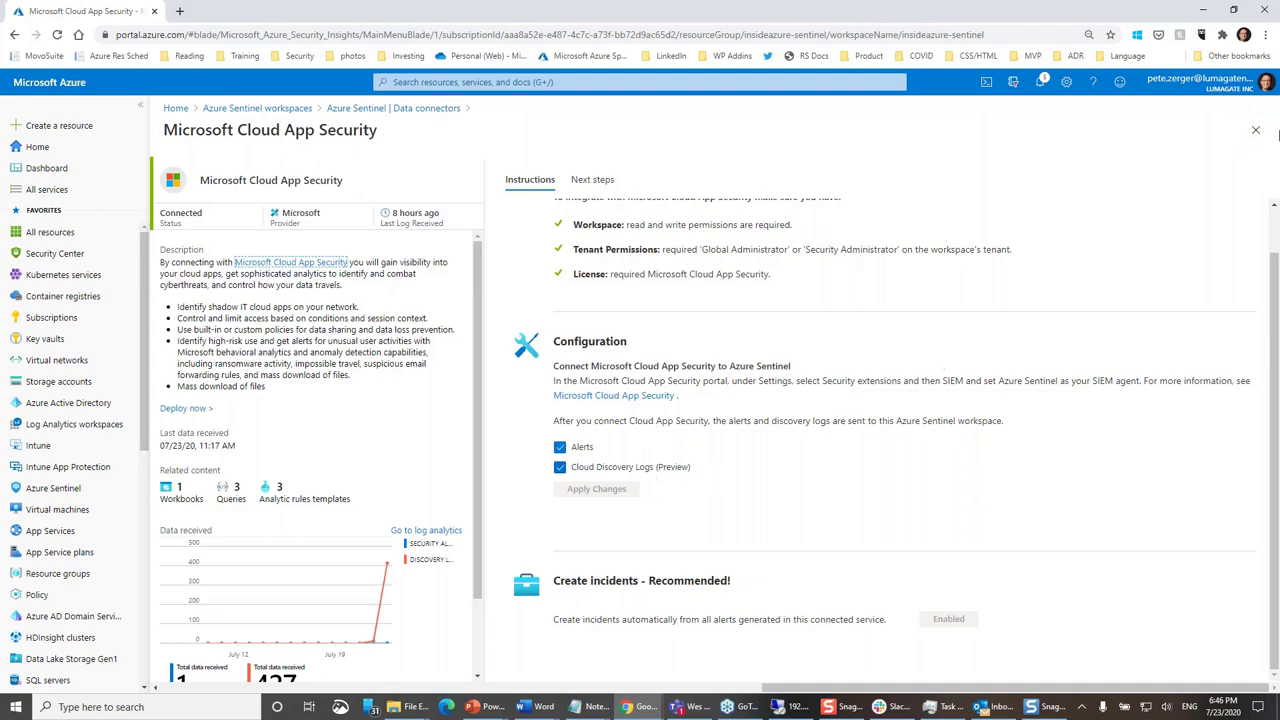
click(1253, 133)
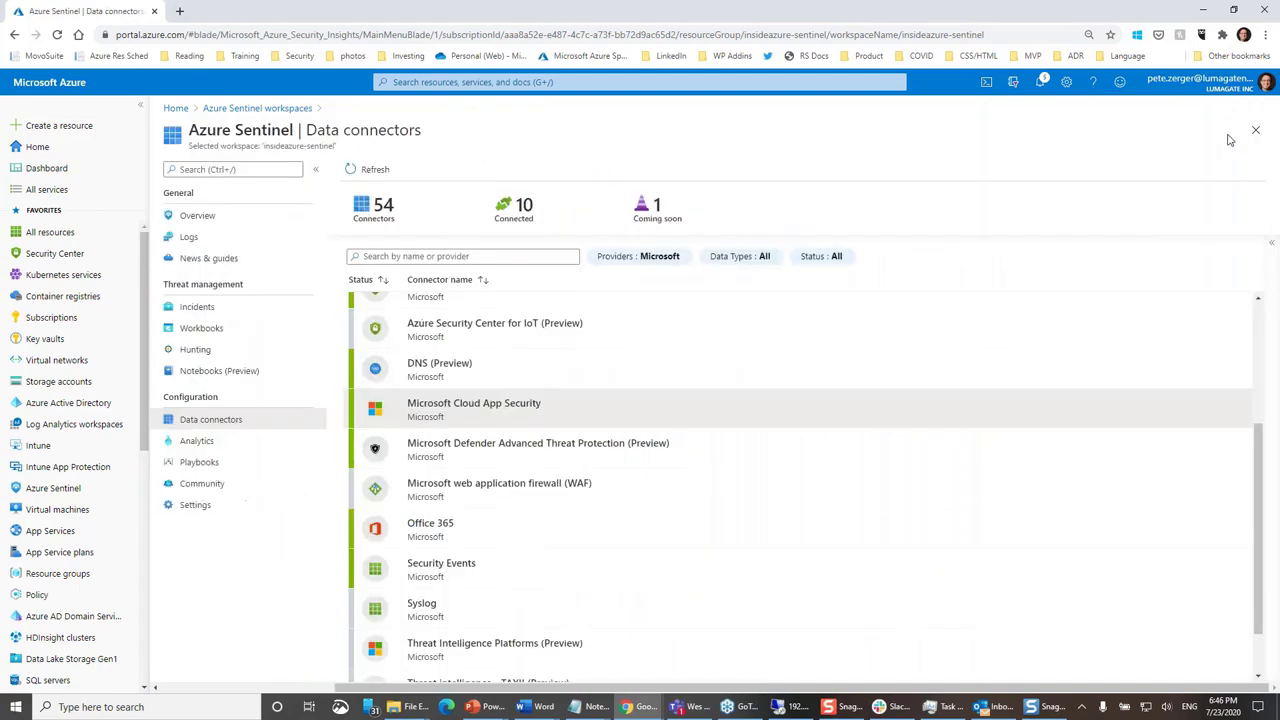
- Browse the Microsoft data connectors and select all providers in the provider filter
click(460, 256)
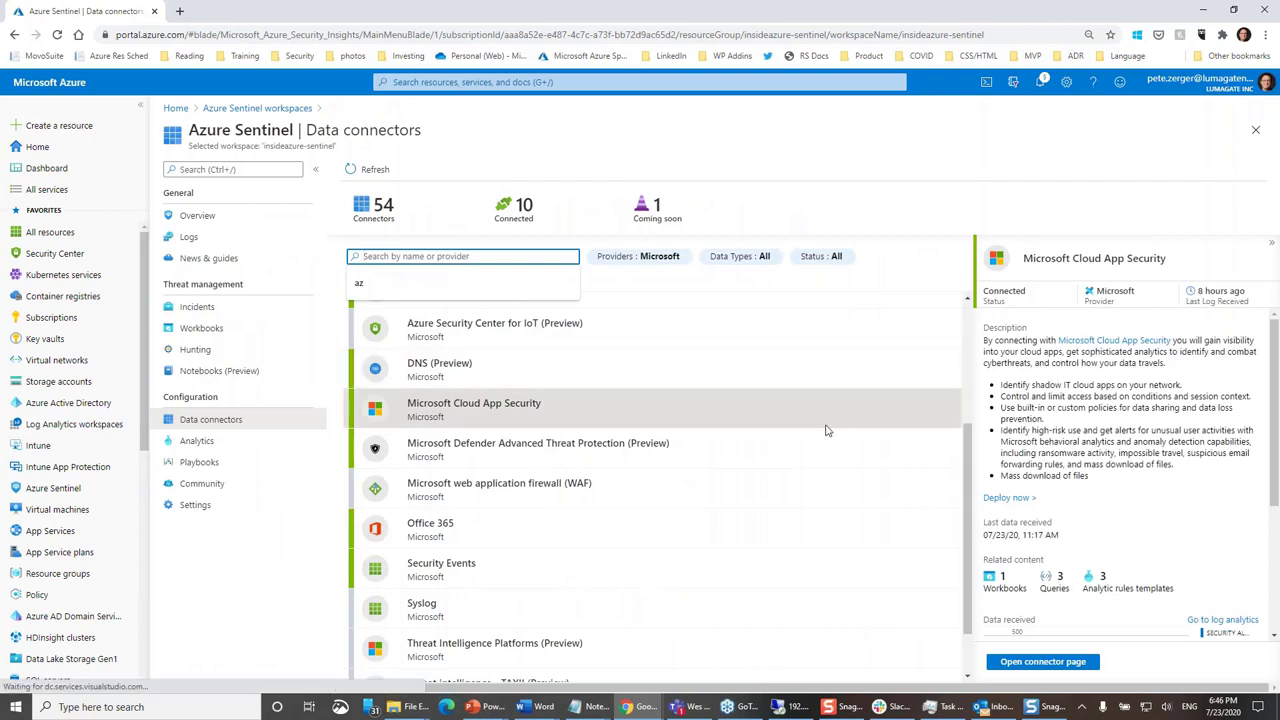
scroll(795, 420, down, 1)
scroll(798, 444, up, 1)
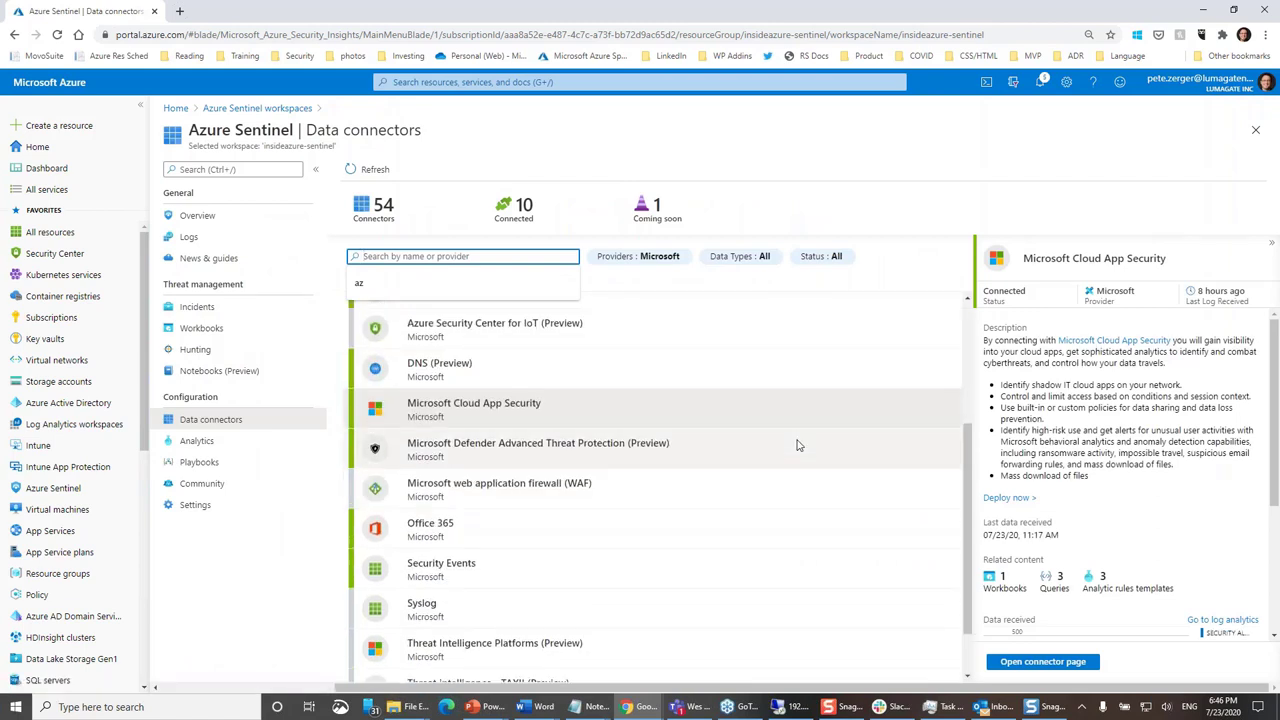
scroll(672, 411, up, 3)
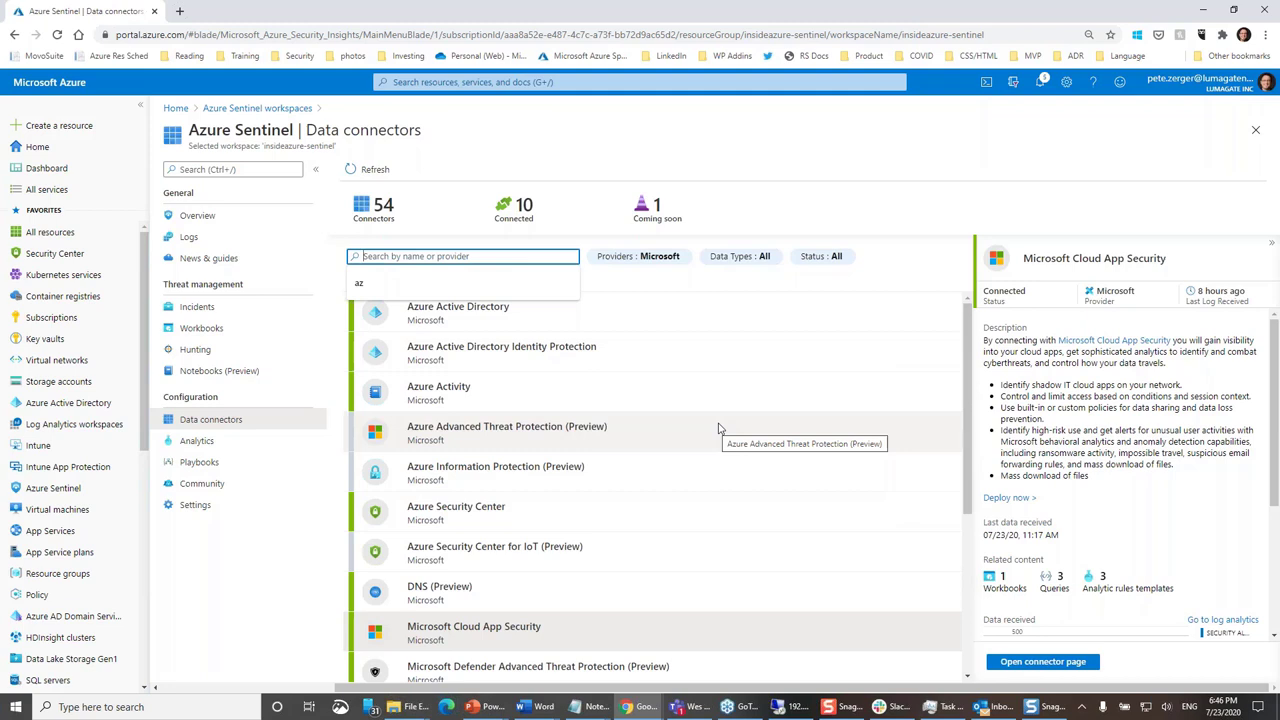
click(655, 258)
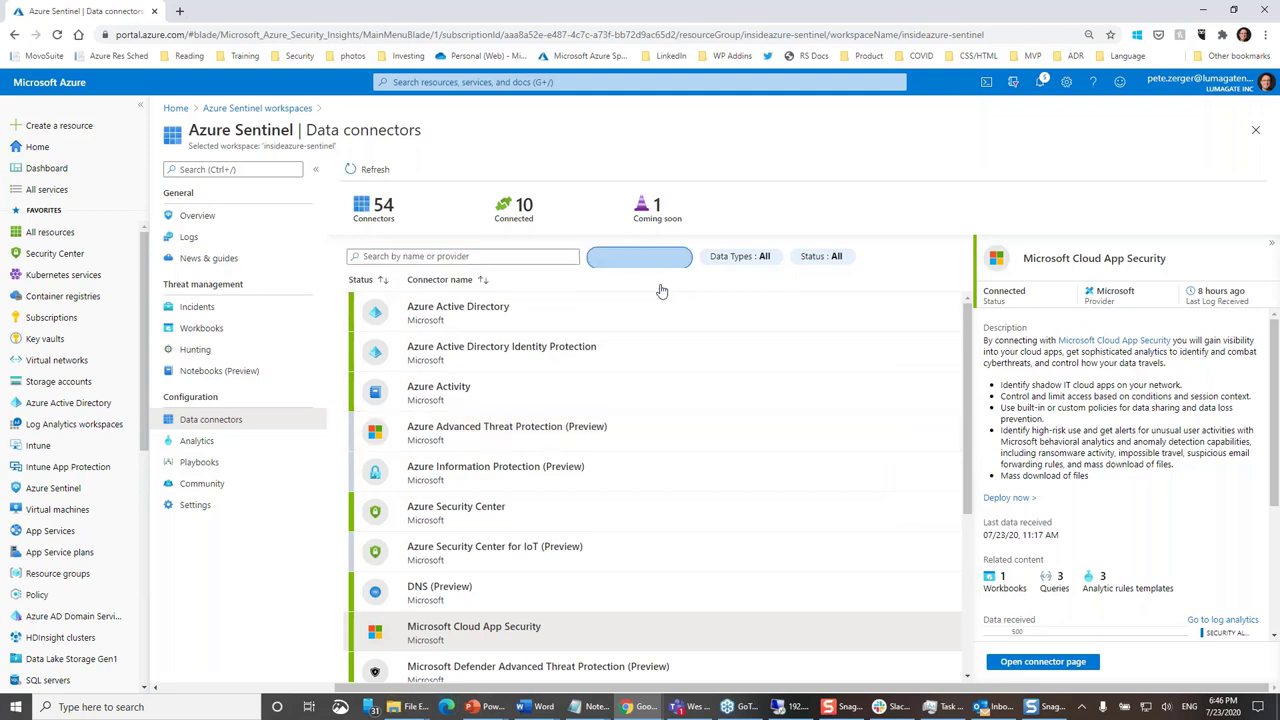
click(609, 276)
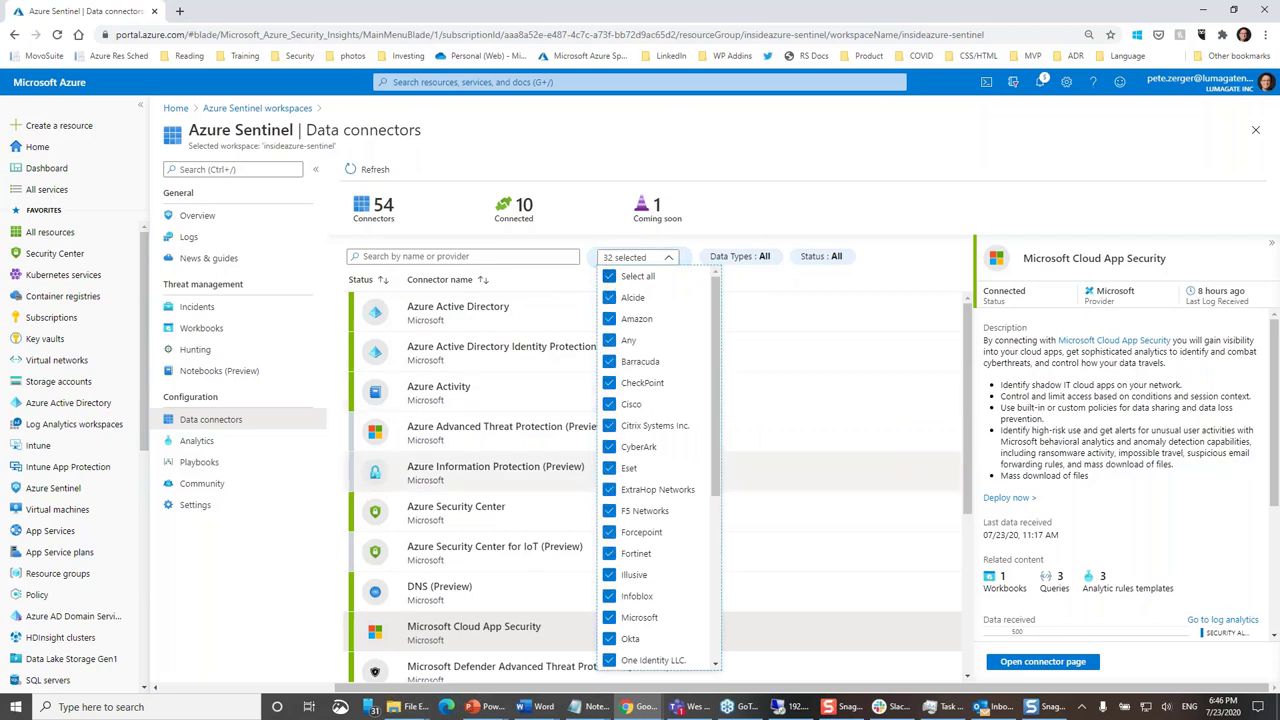
- Review the active analytics rules and browse the rule templates with their severities, rule types, data sources and tactics
click(249, 449)
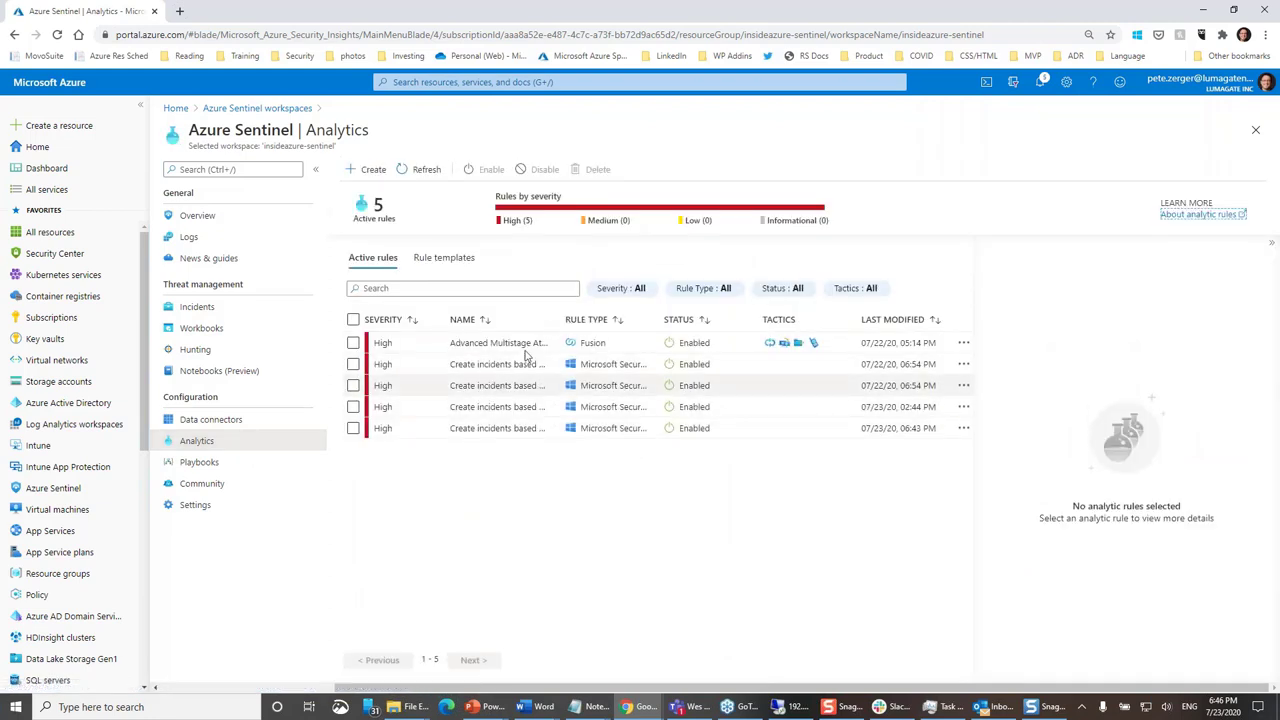
drag(562, 327, 588, 323)
click(455, 268)
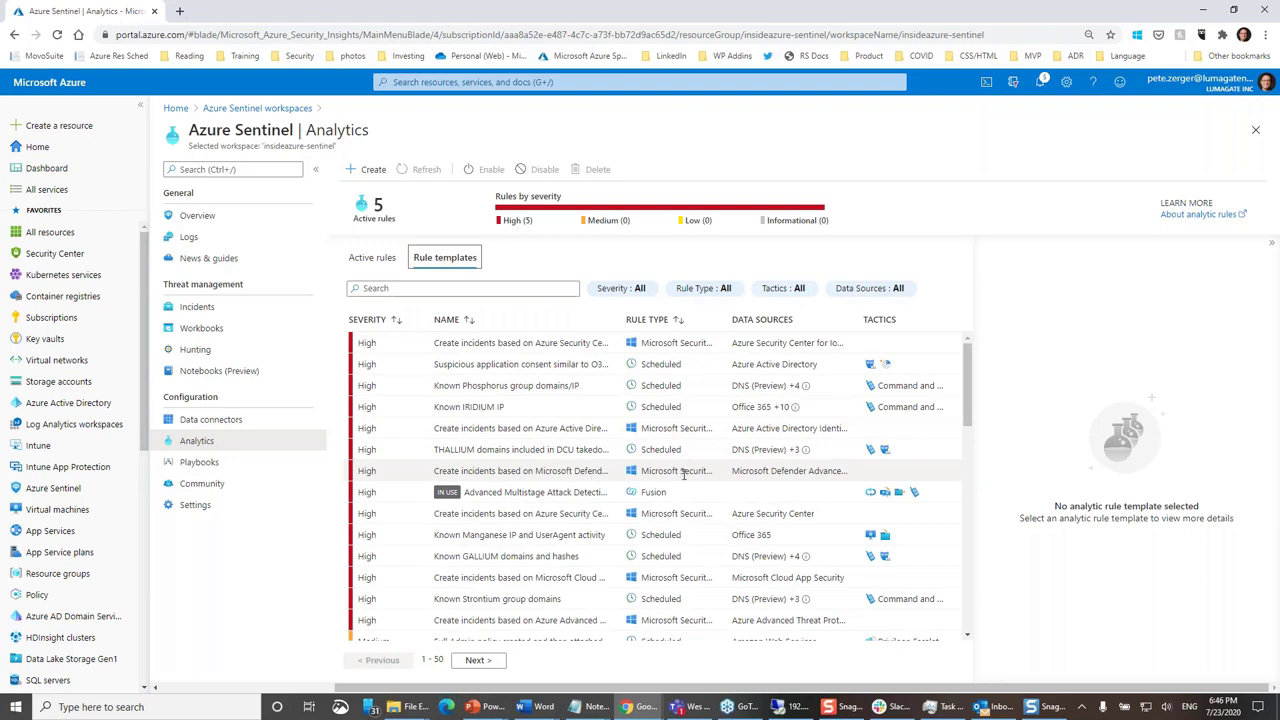
scroll(684, 477, down, 3)
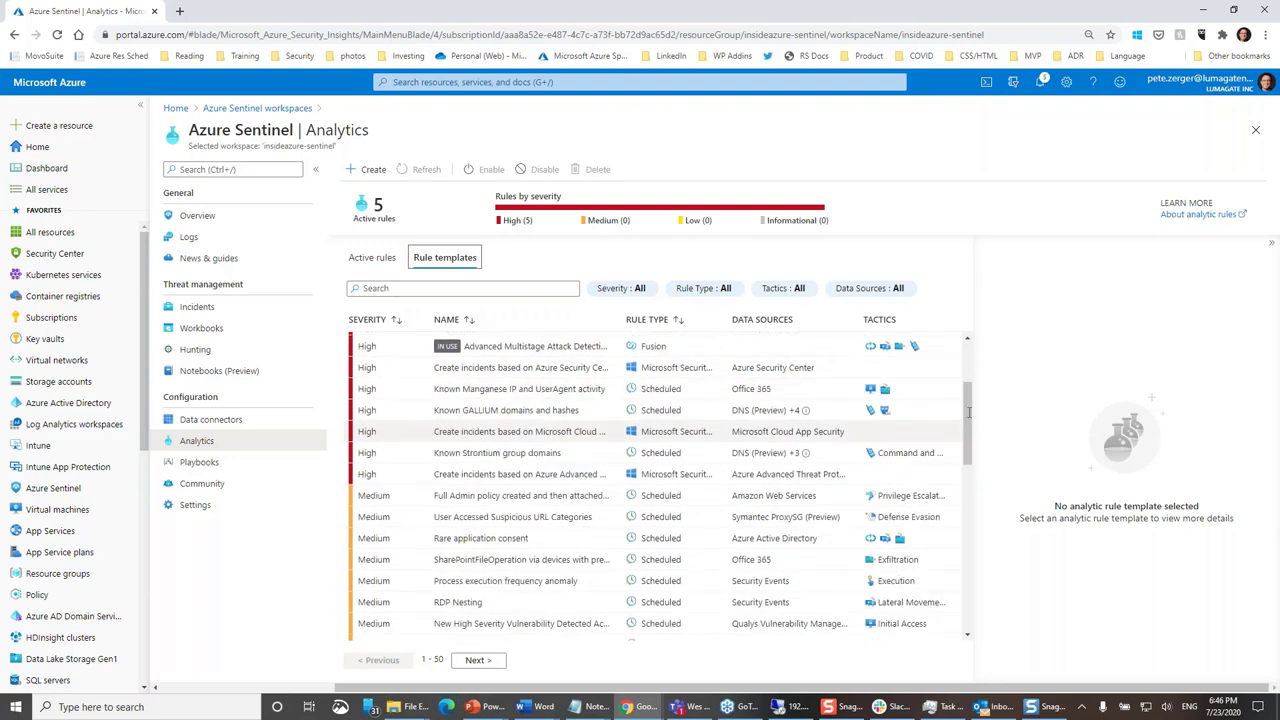
scroll(969, 412, down, 5)
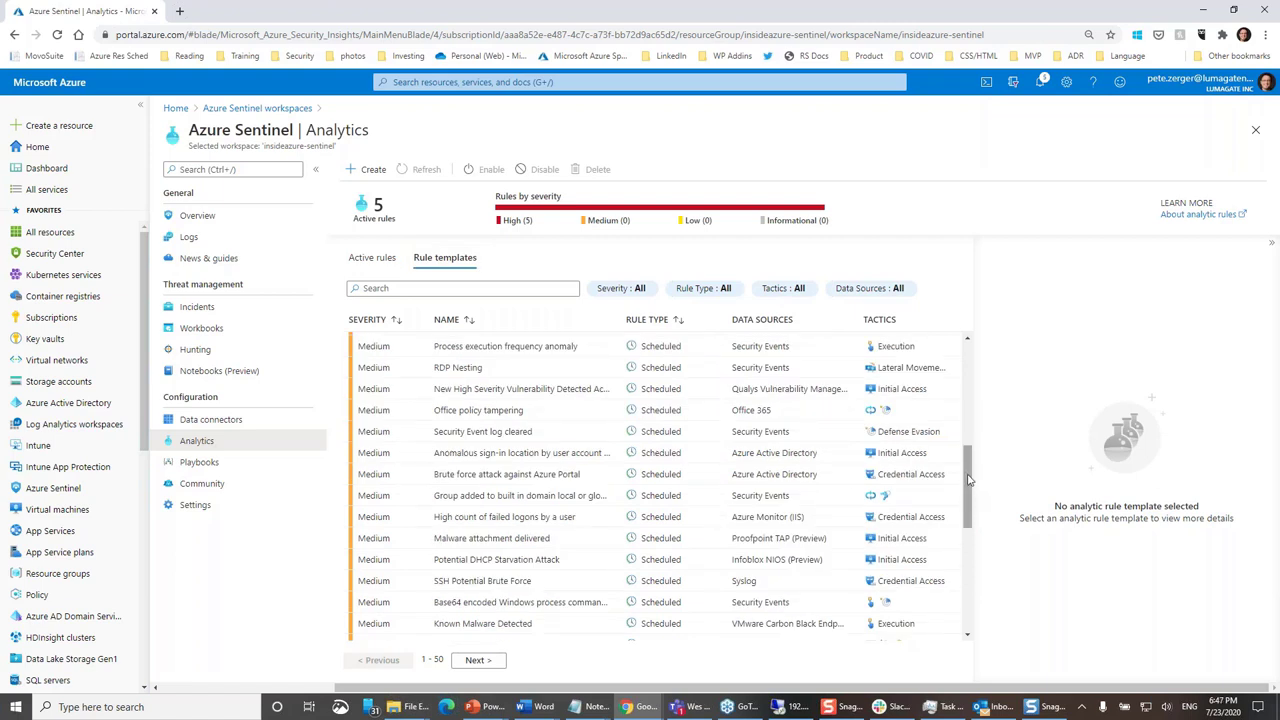
scroll(968, 480, down, 2)
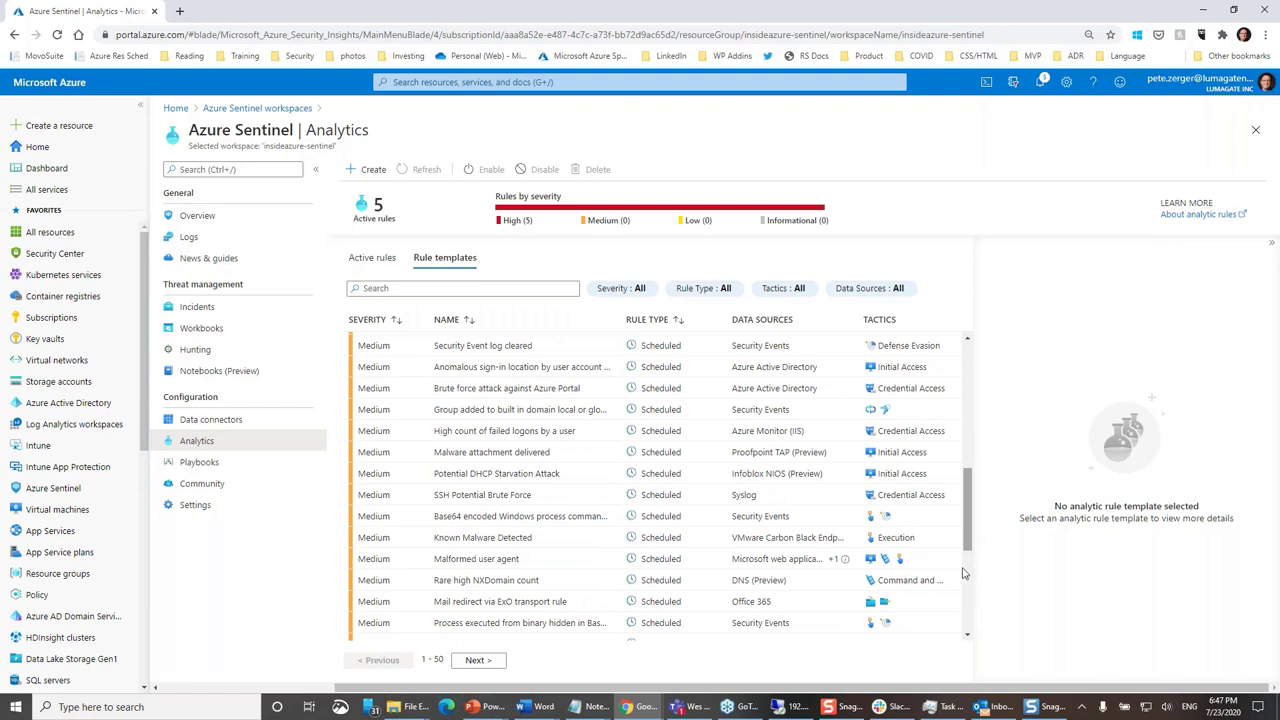
scroll(966, 540, down, 5)
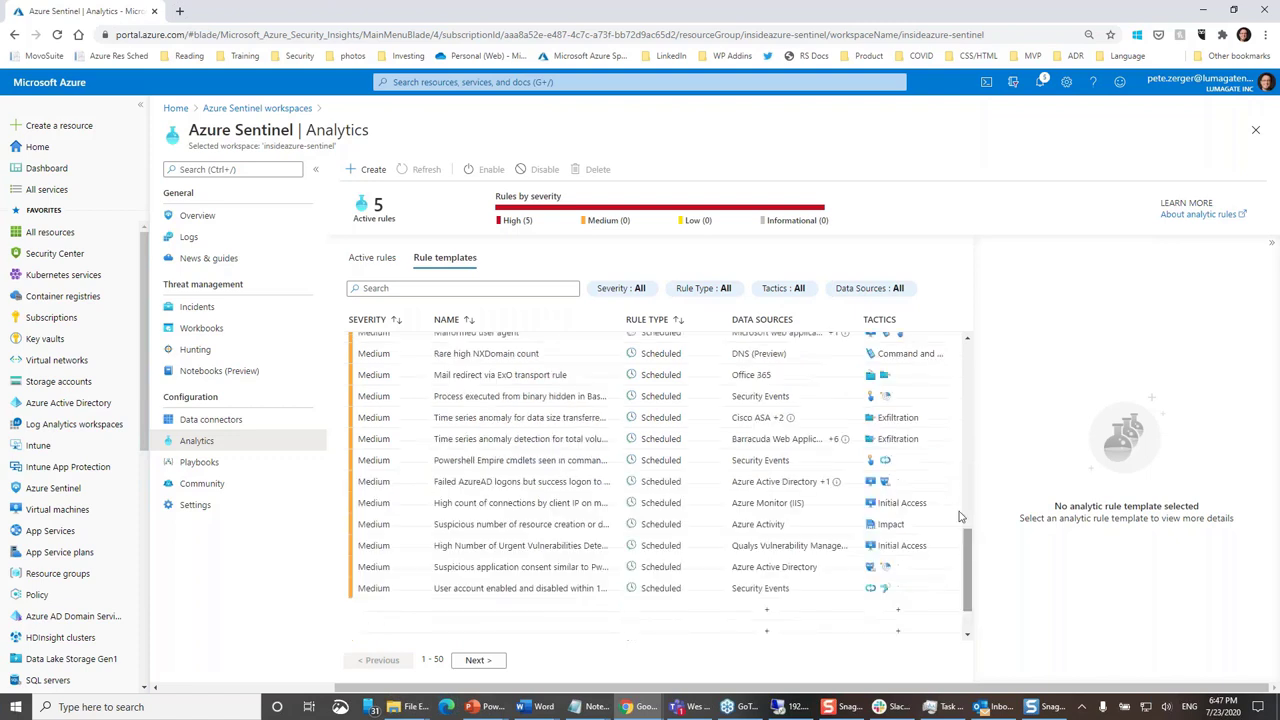
scroll(600, 398, up, 1)
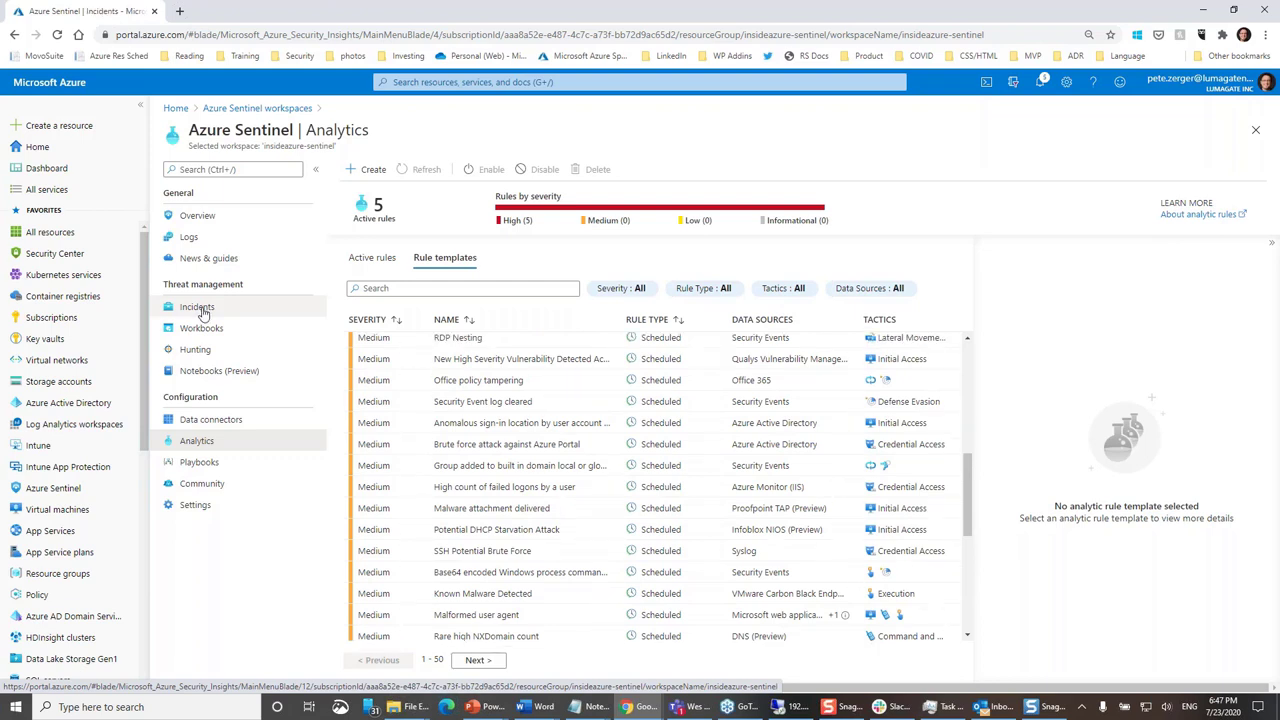
- Select the "Activity from a Tor IP address" incident in Azure Sentinel's incidents and open its investigation graph
click(203, 313)
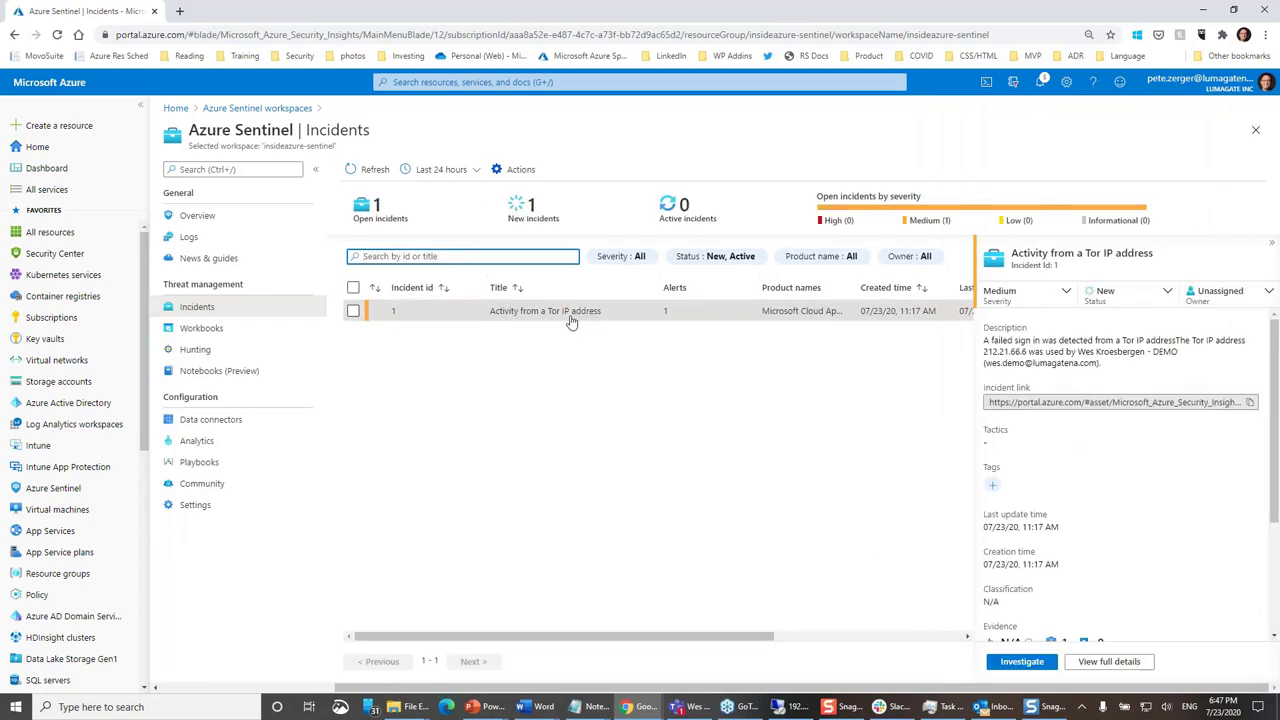
click(571, 320)
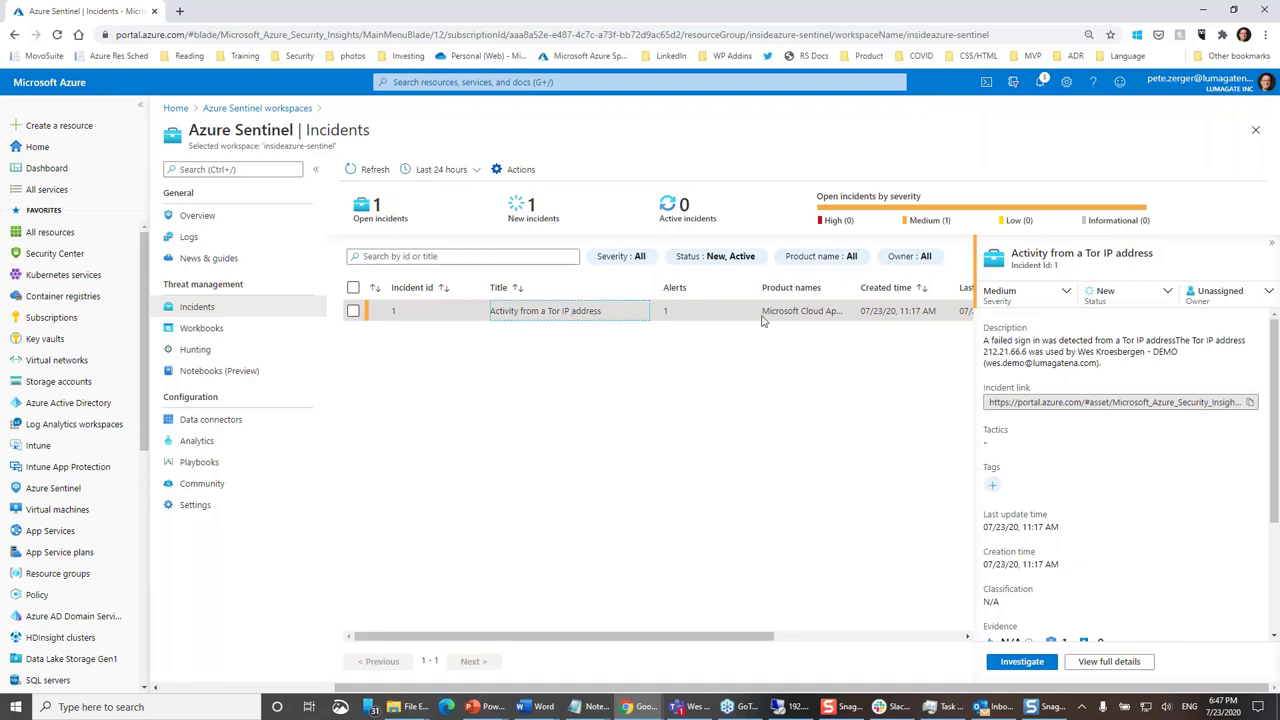
click(354, 313)
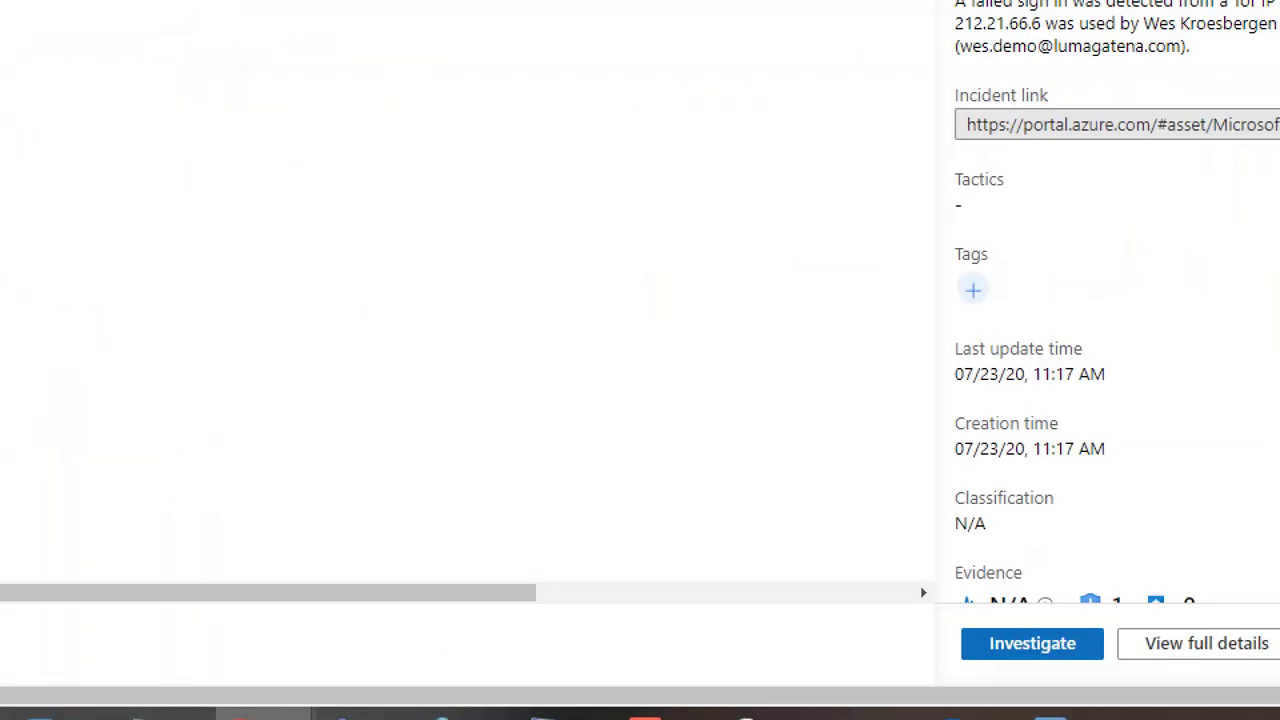
click(986, 645)
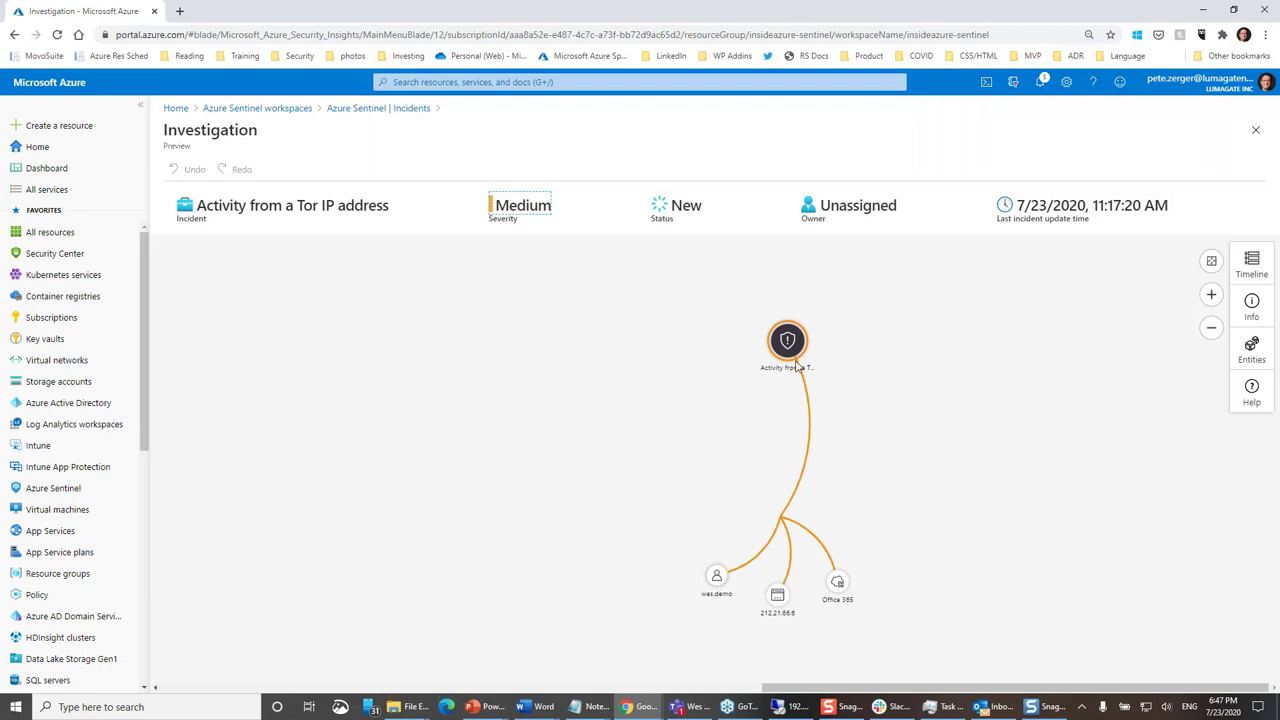
- Read through the Tor IP address alert's details in the investigation graph, including its description, and close the details
click(789, 343)
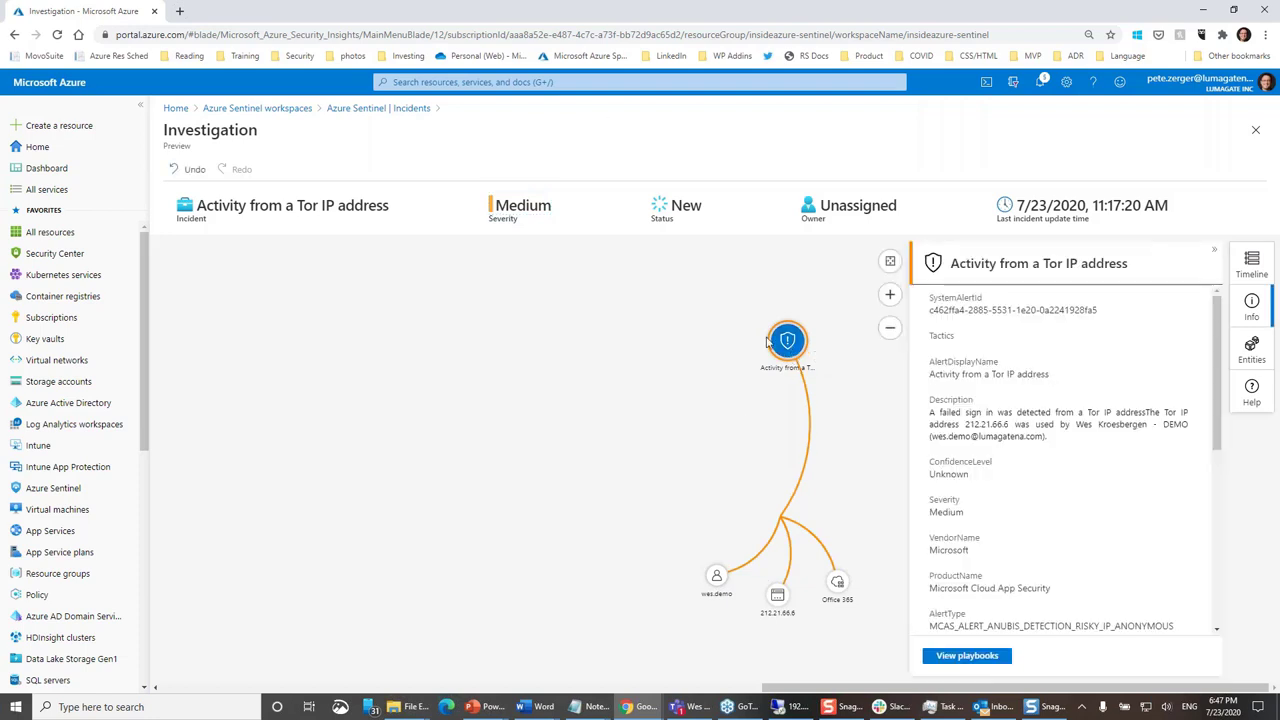
drag(1218, 338, 1220, 359)
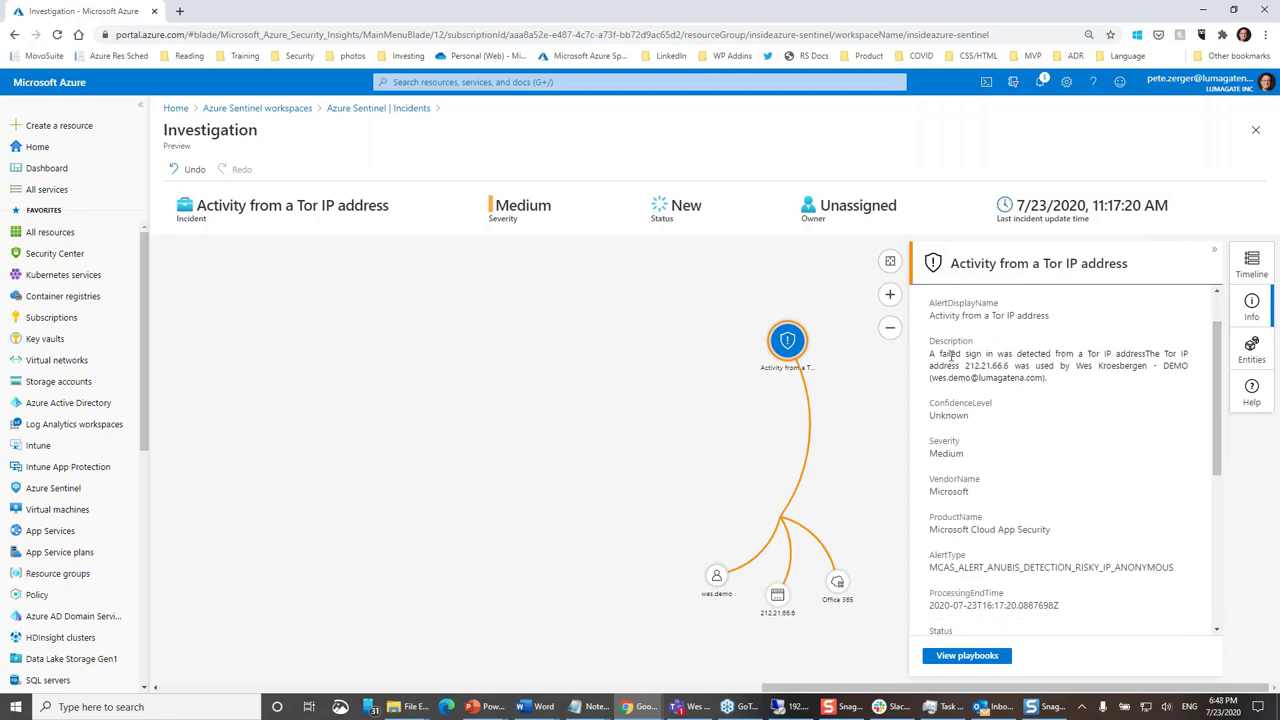
drag(952, 357, 1121, 407)
click(1121, 407)
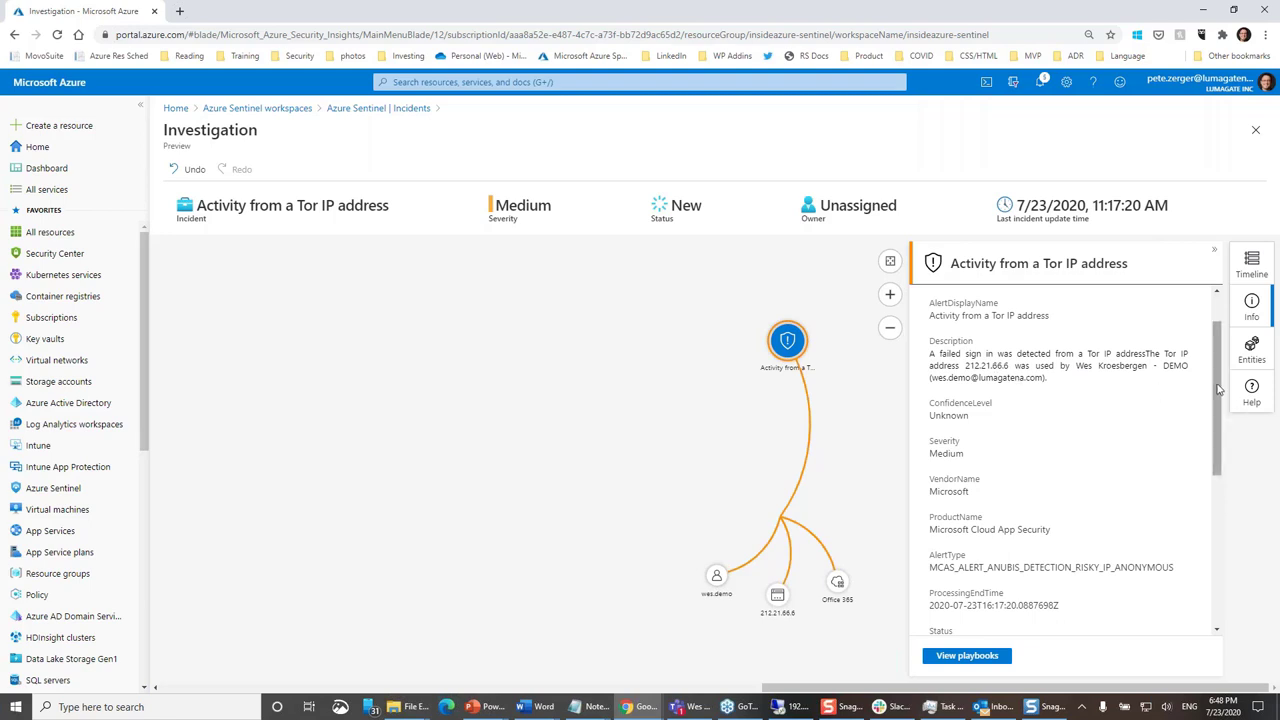
drag(1218, 395, 1218, 409)
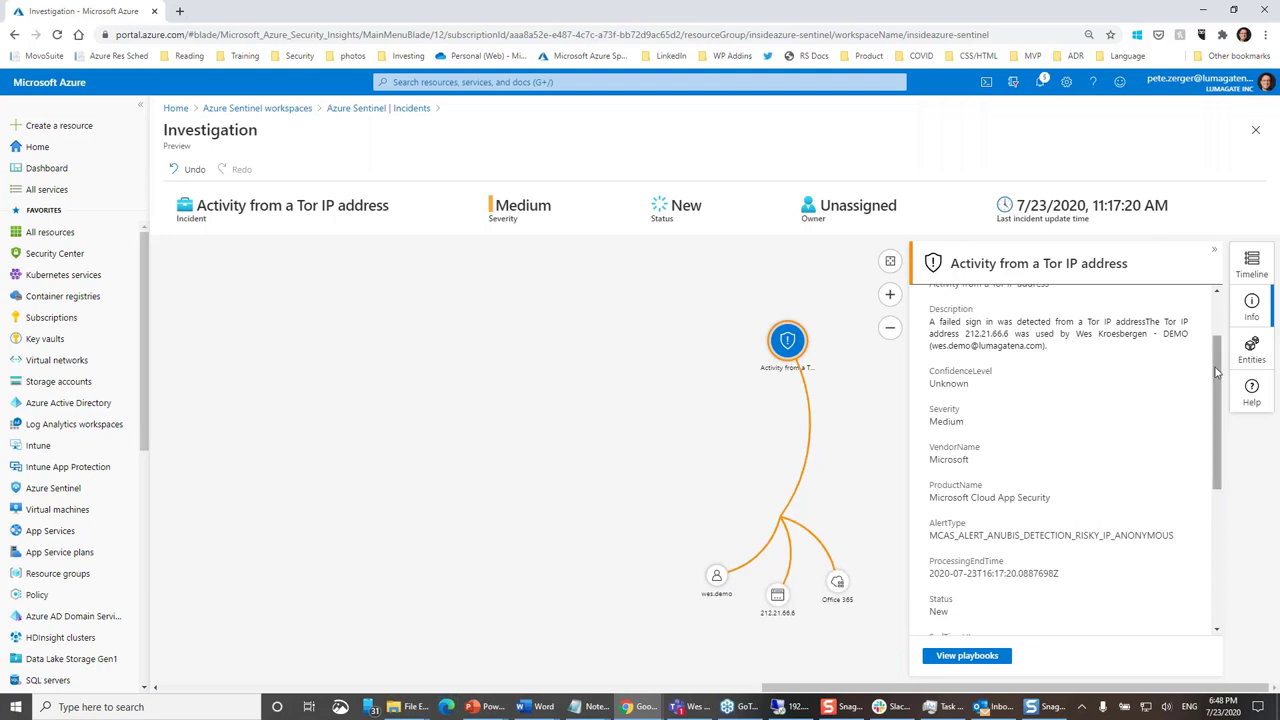
drag(1219, 368, 1222, 498)
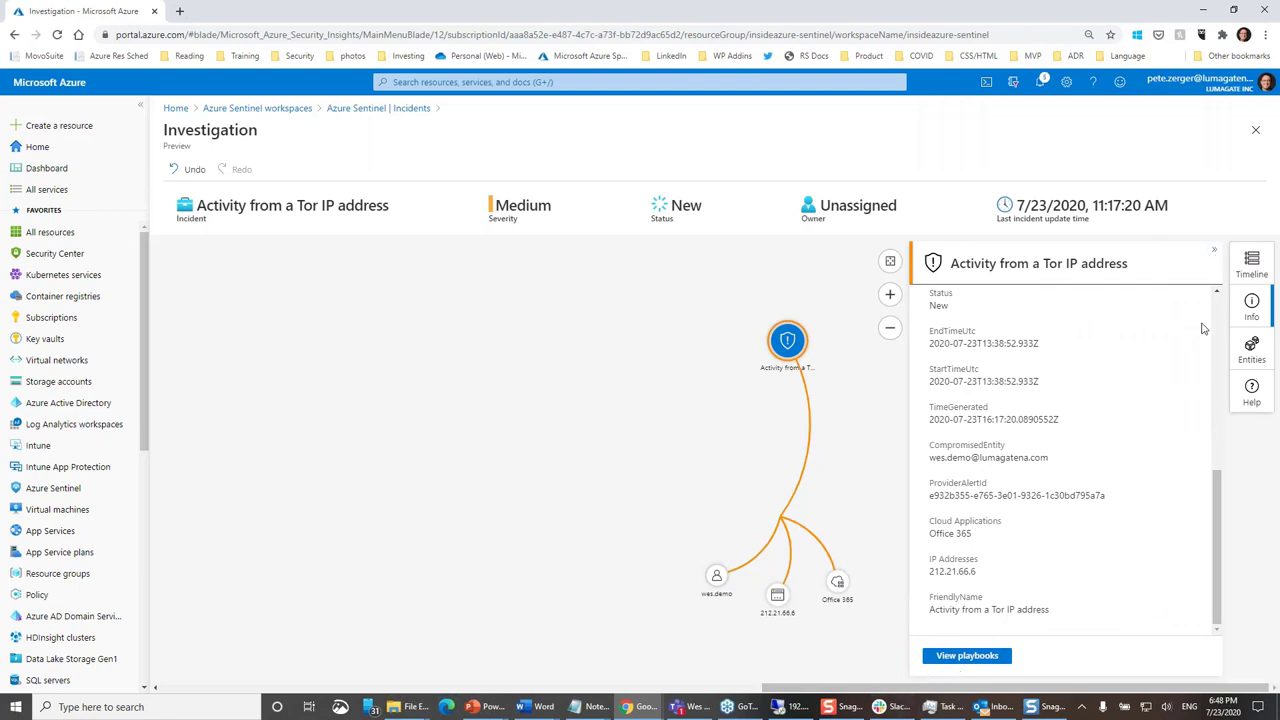
click(1214, 258)
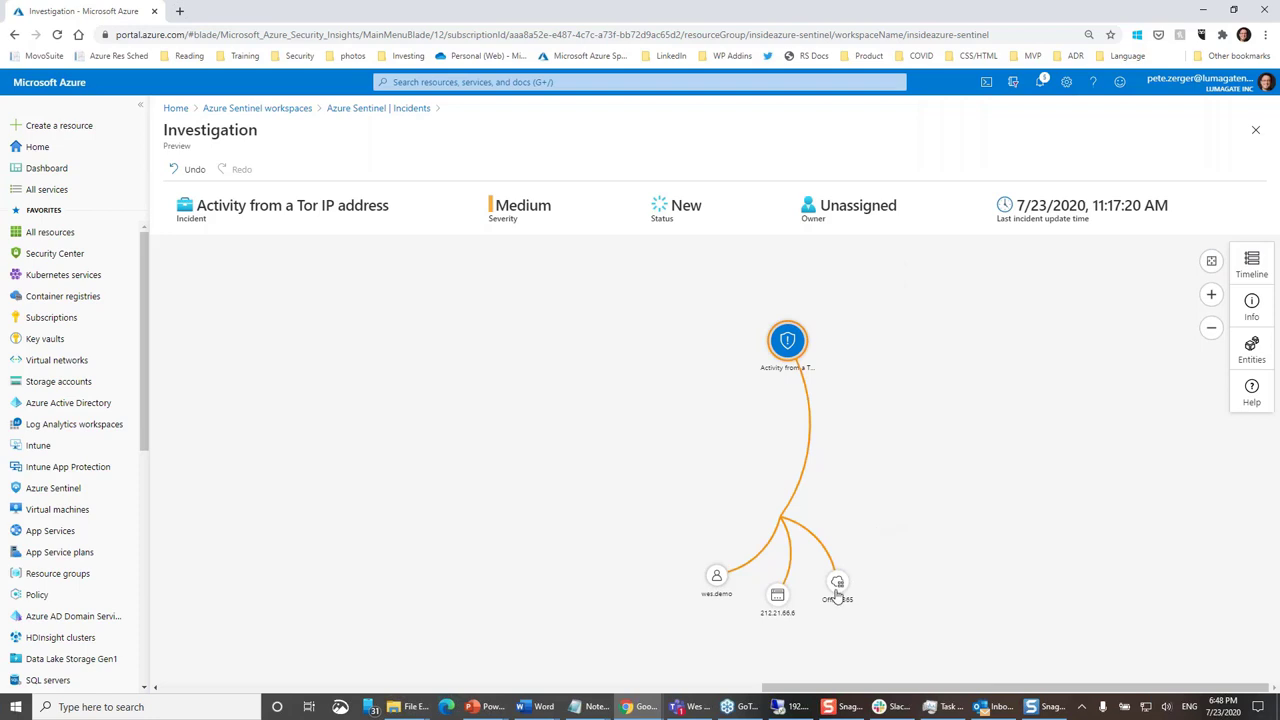
- Check the Office 365 entity's related alerts and expand the related alerts of the IP address entity in the investigation graph
mouse_move(839, 590)
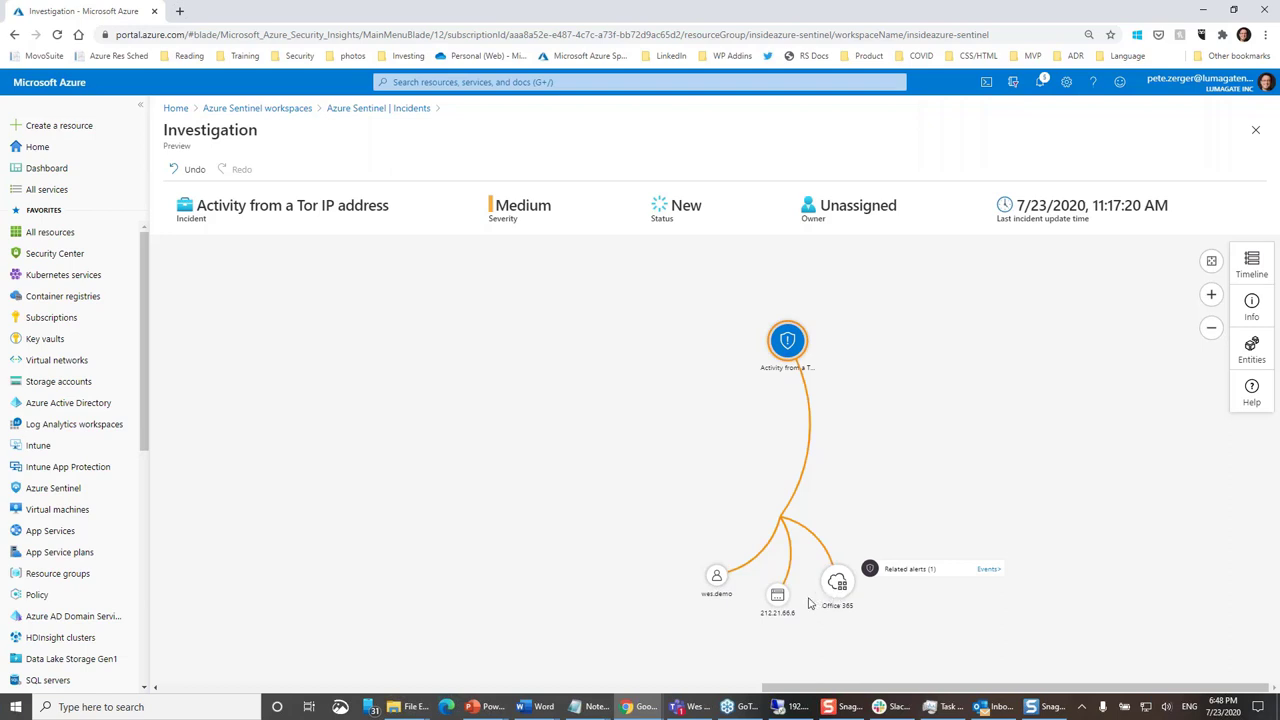
mouse_move(780, 604)
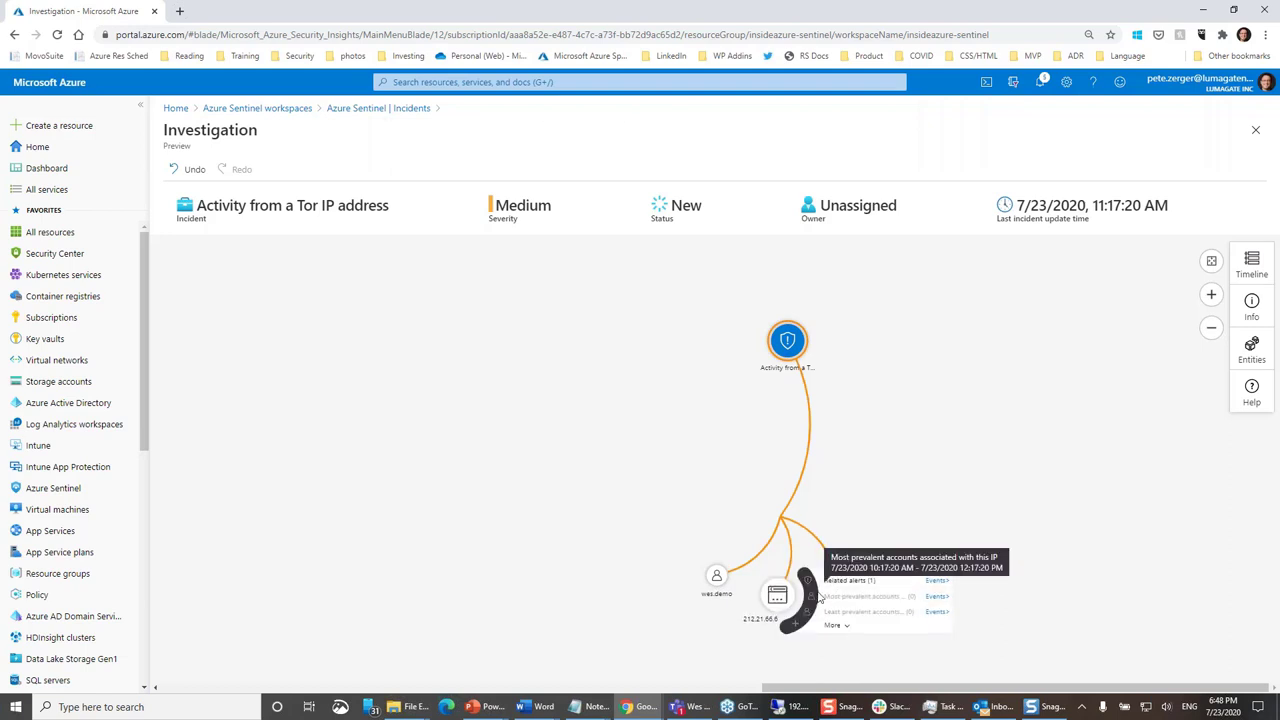
click(843, 581)
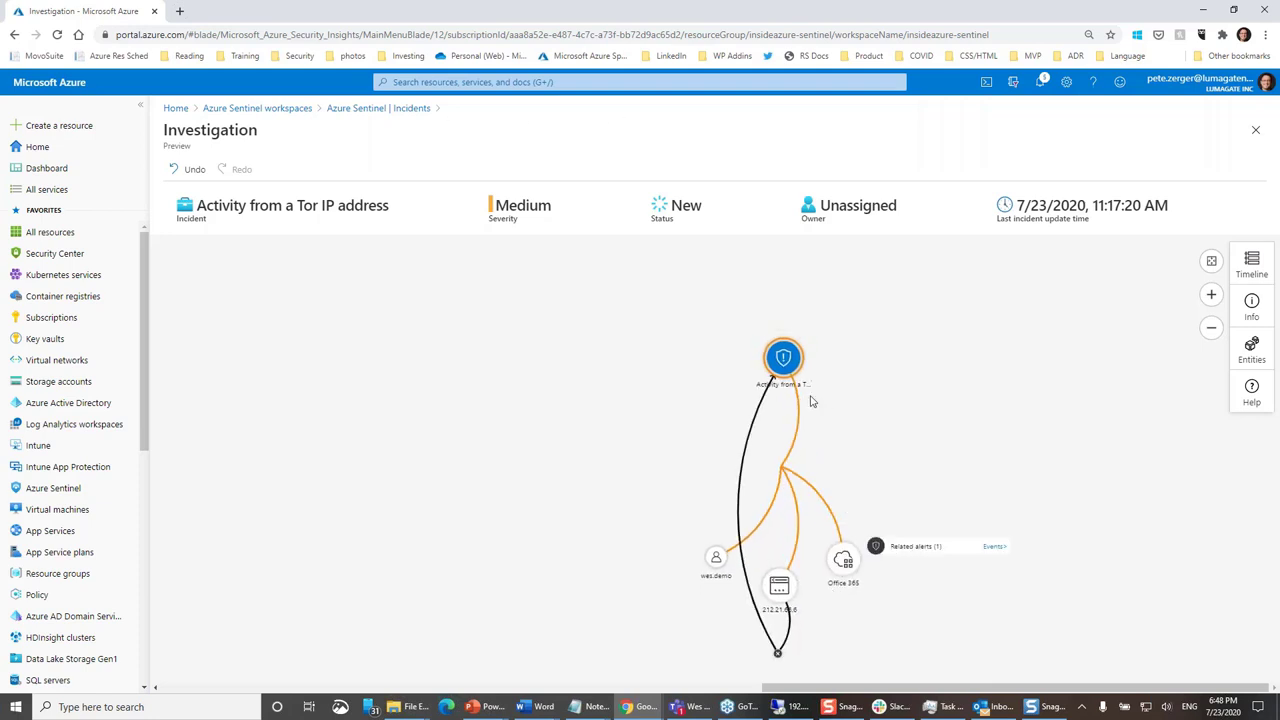
- View the Office 365 entity's details, then close the investigation and switch back to the presentation slides
click(845, 560)
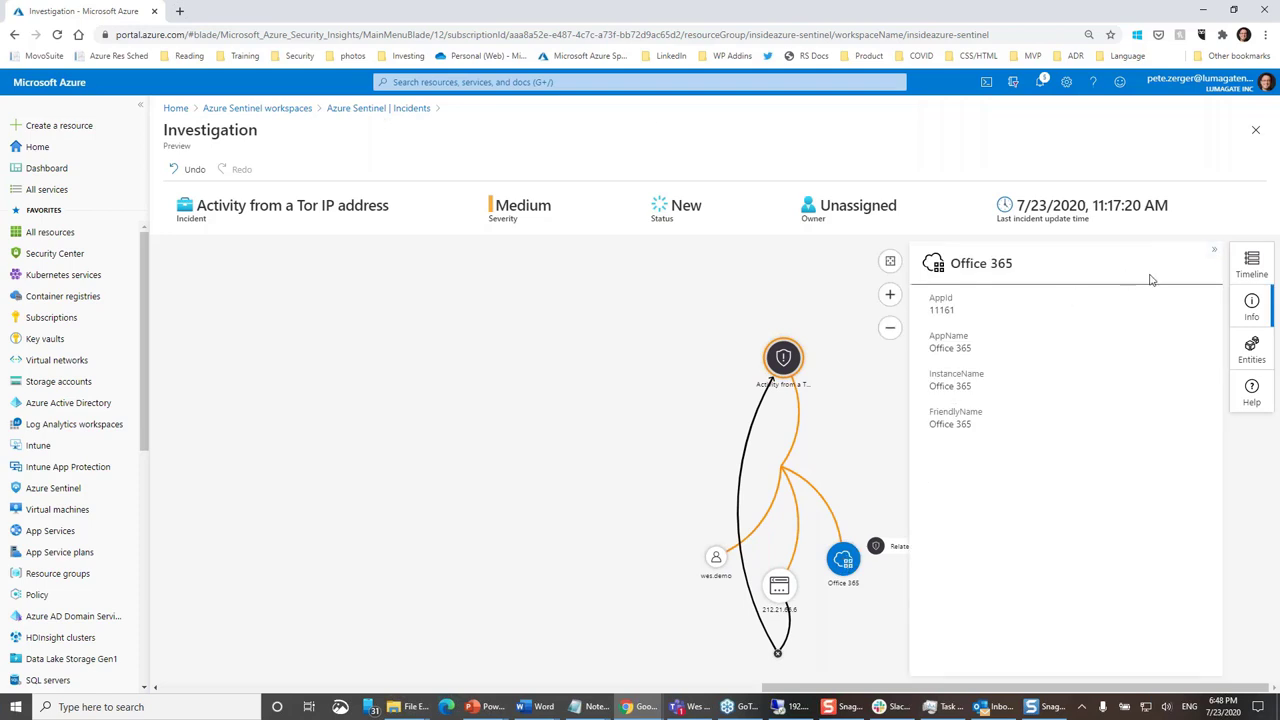
click(1214, 249)
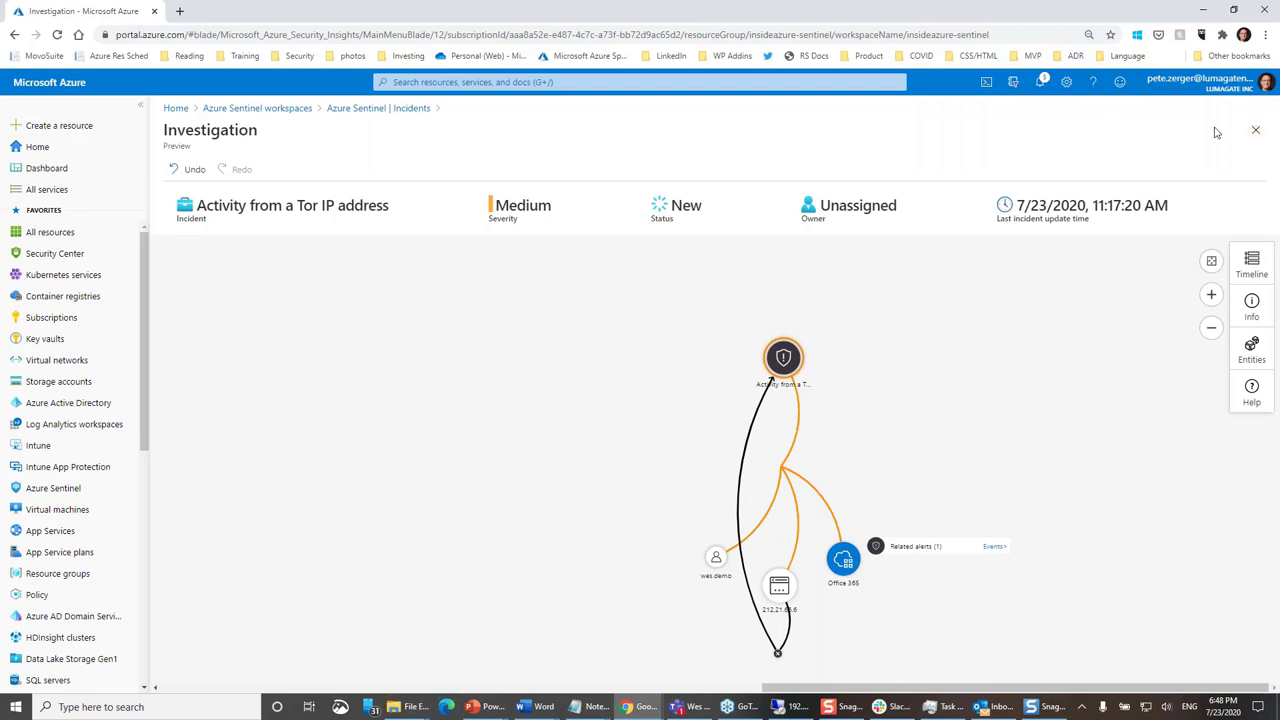
click(1256, 130)
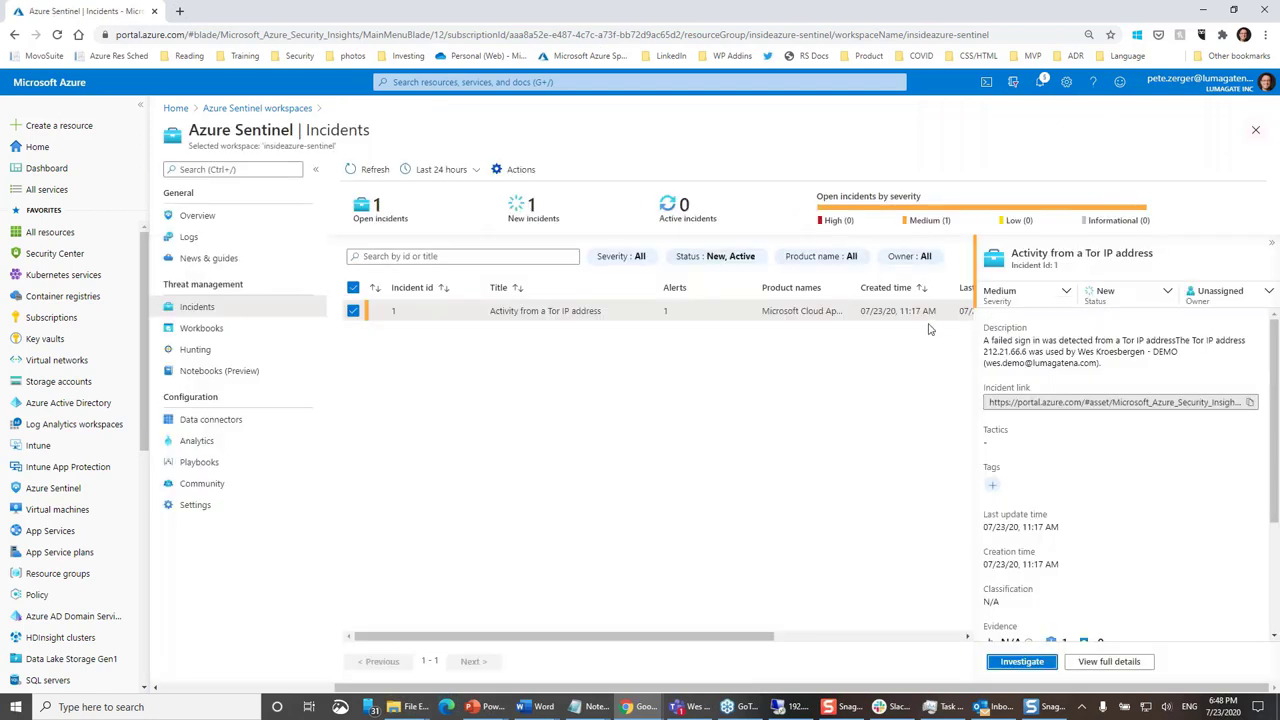
click(1204, 11)
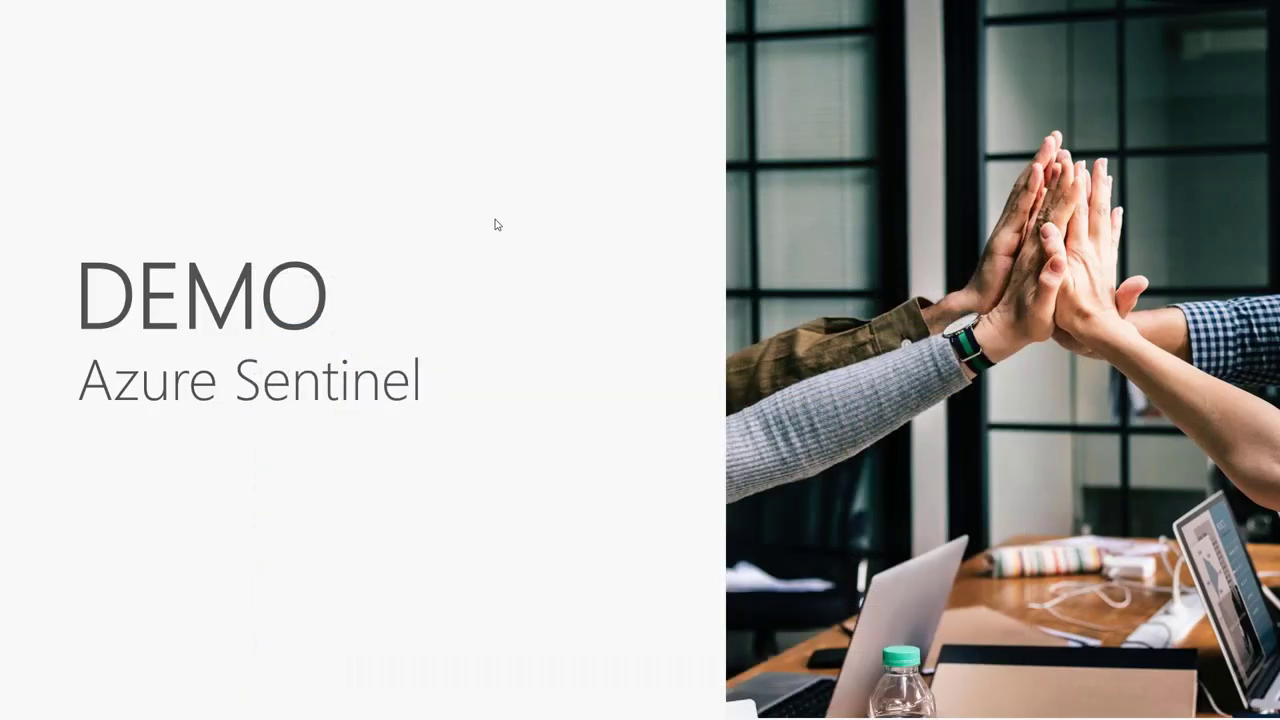